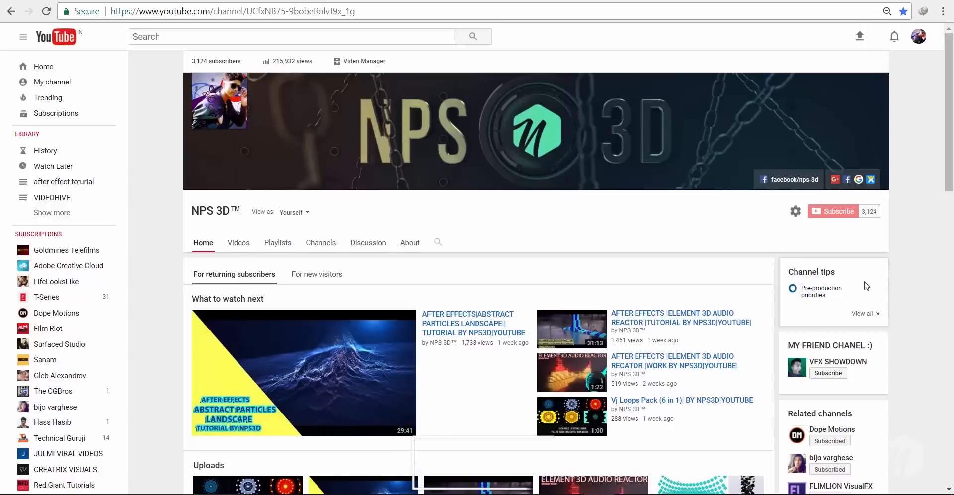
- Browse the NPS 3D YouTube channel's videos and playlists, and the posts on the nps3d Instagram profile
scroll(889, 277, down, 2)
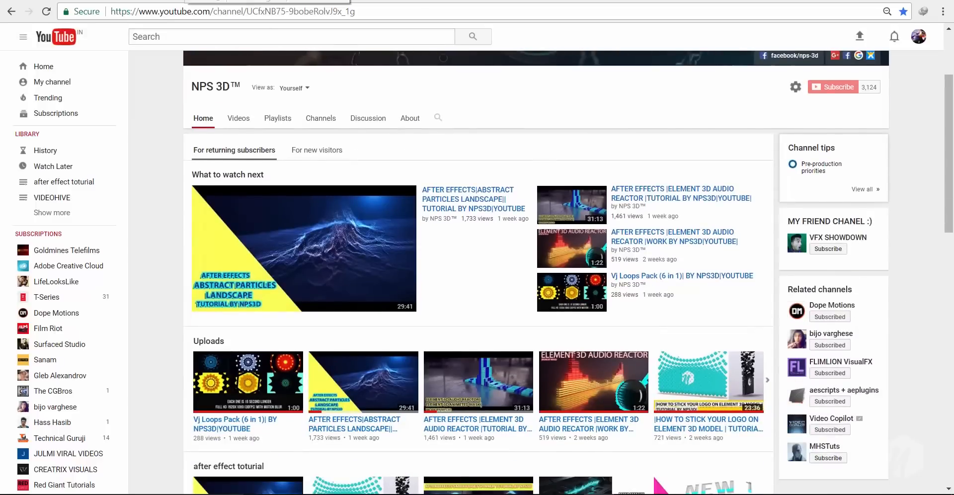
click(177, 2)
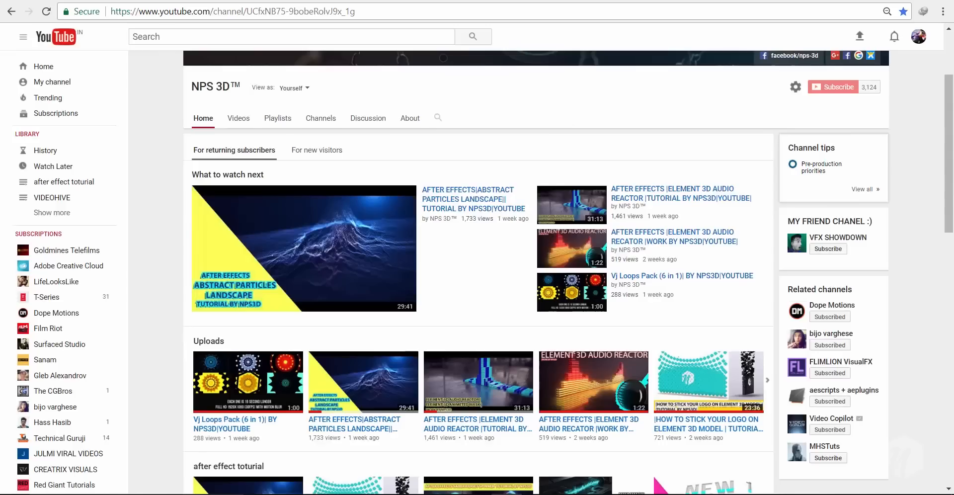
scroll(327, 237, up, 3)
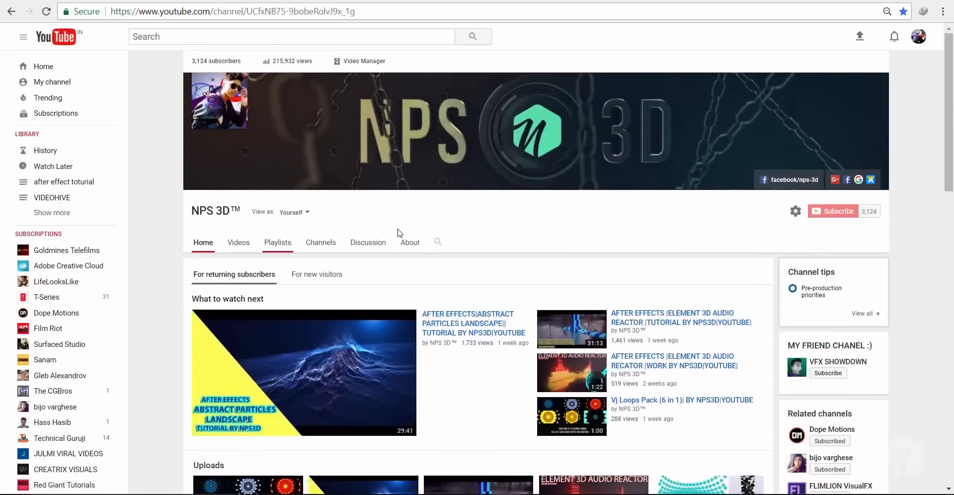
scroll(437, 242, down, 1)
scroll(438, 242, down, 10)
scroll(507, 256, down, 5)
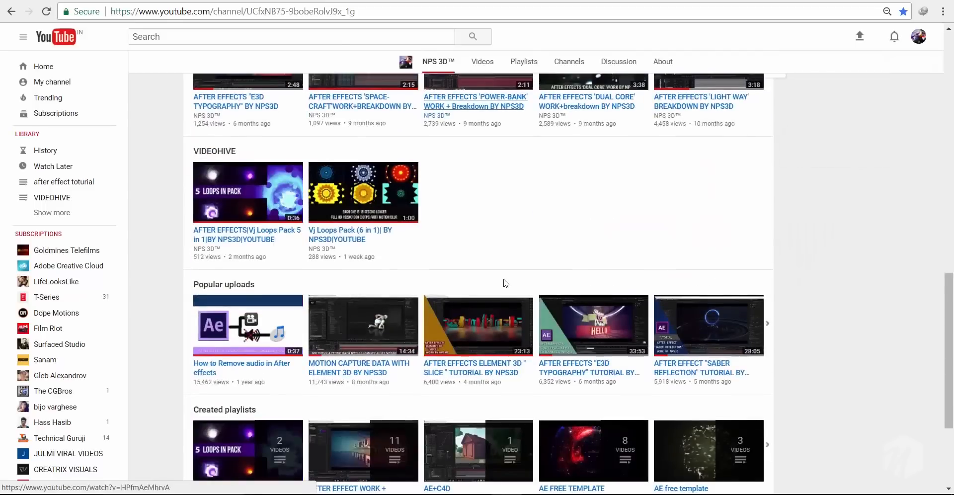
scroll(506, 283, up, 12)
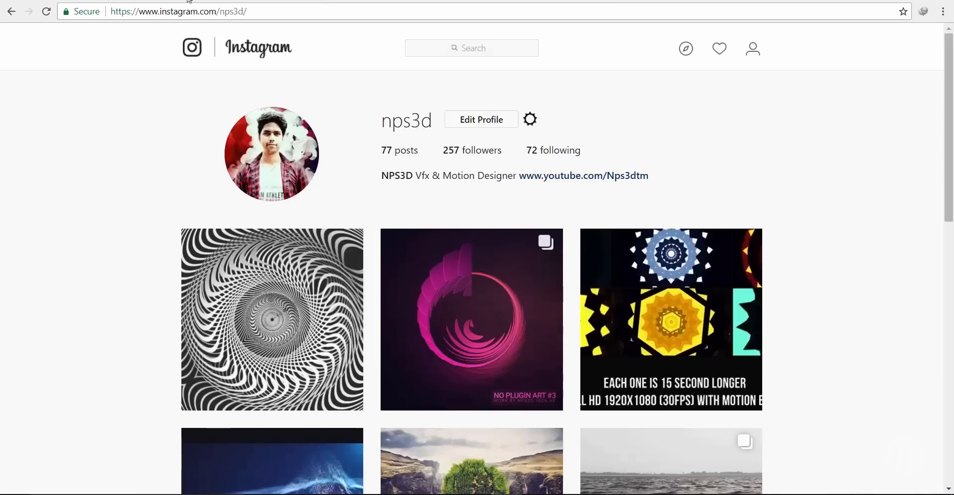
scroll(96, 175, down, 7)
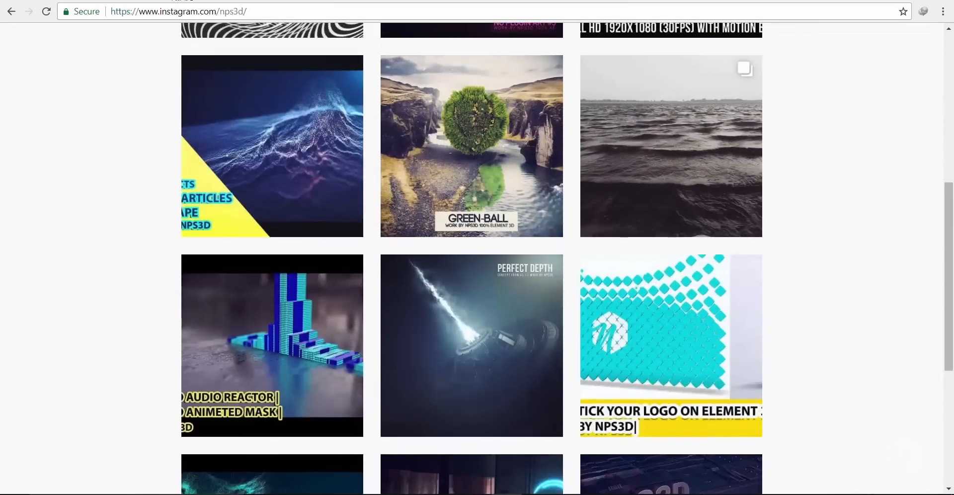
scroll(750, 185, down, 7)
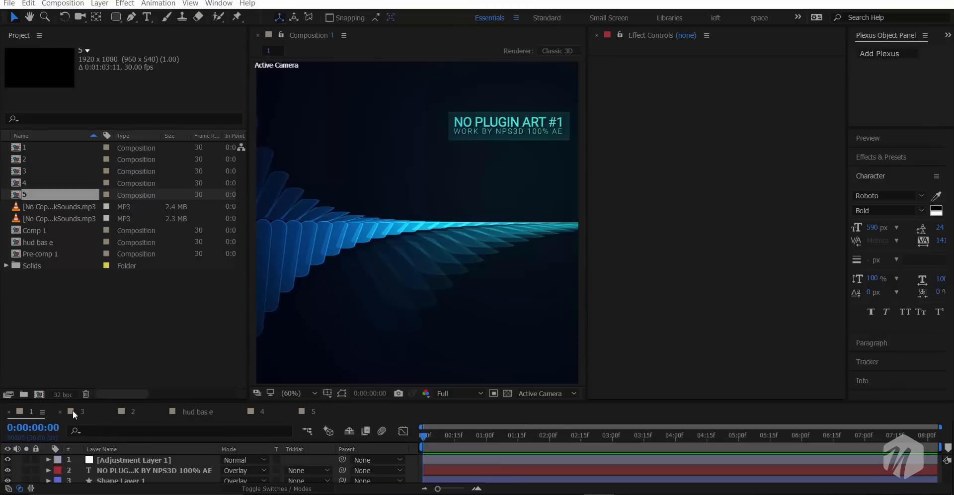
- Temporarily enlarge the timeline to look through the layer stack of composition 1
drag(74, 402, 70, 360)
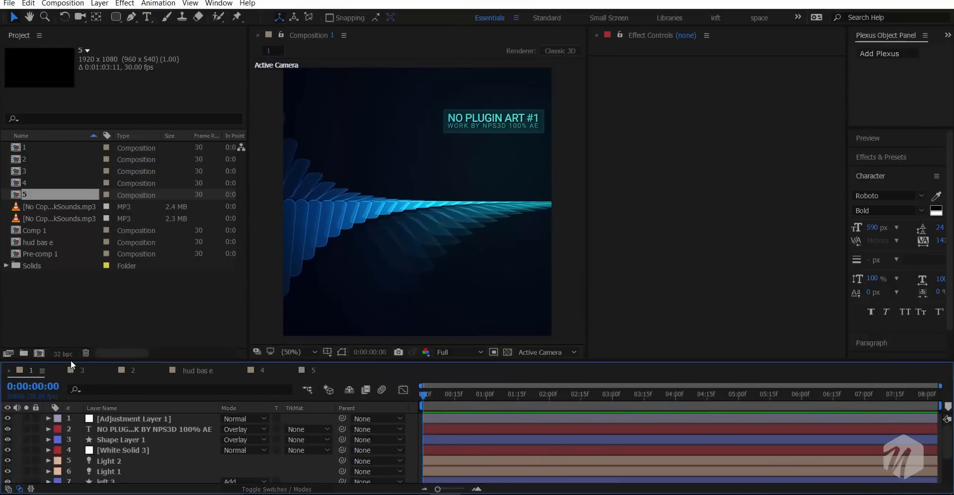
scroll(103, 466, down, 1)
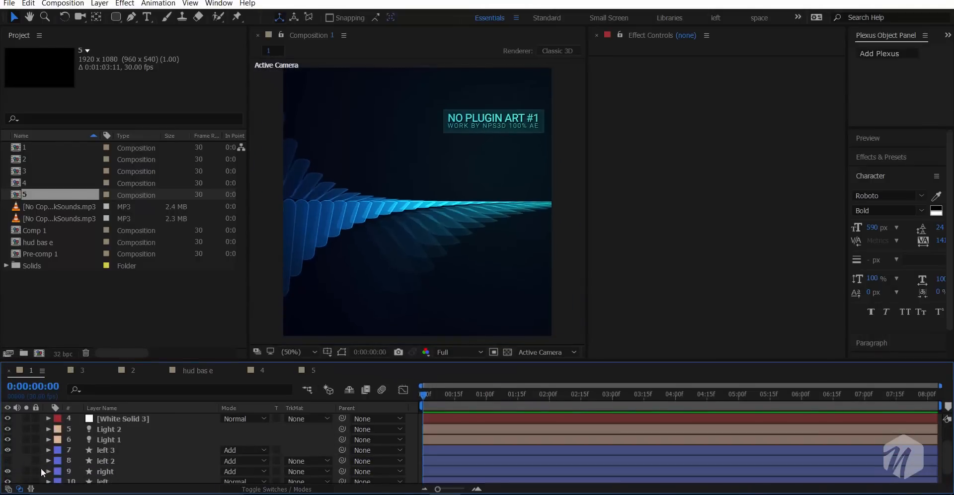
scroll(113, 469, down, 1)
scroll(114, 469, up, 2)
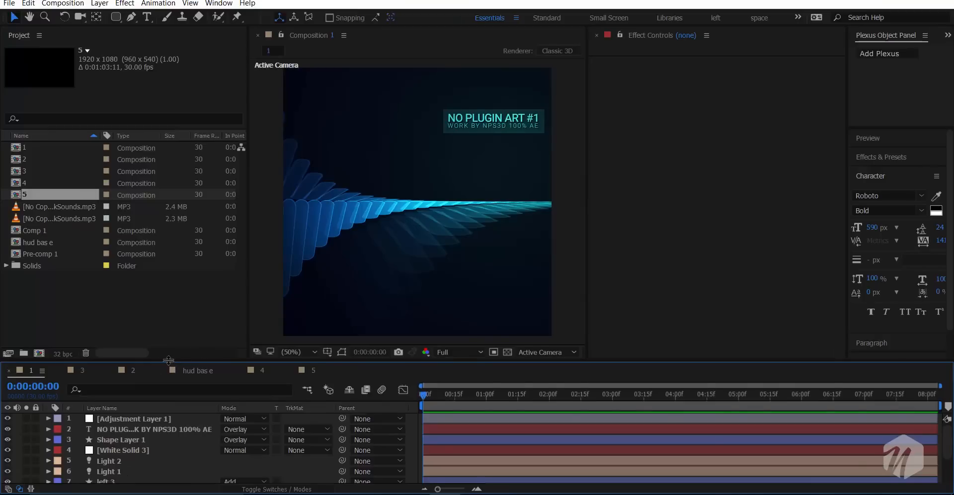
drag(168, 359, 162, 408)
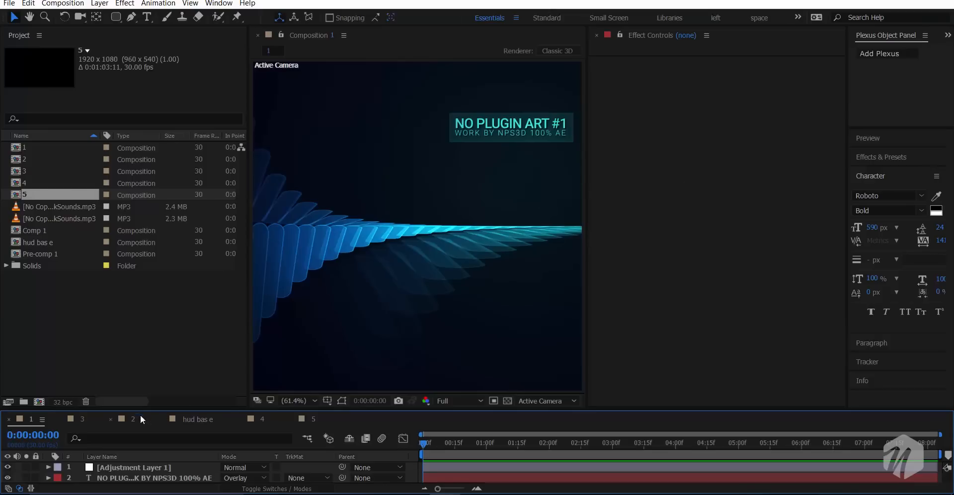
- Examine the artwork of compositions 3 and 2, viewing the latter up close in a widened viewer
click(80, 419)
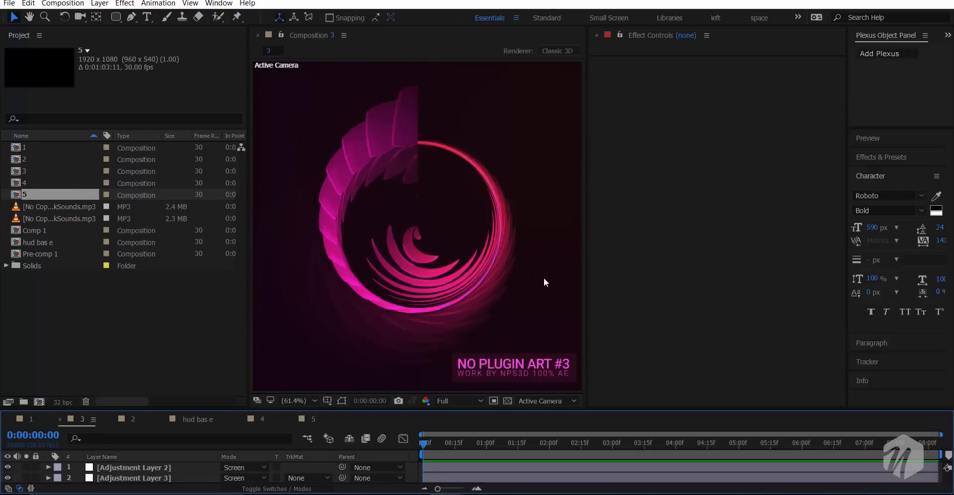
click(124, 419)
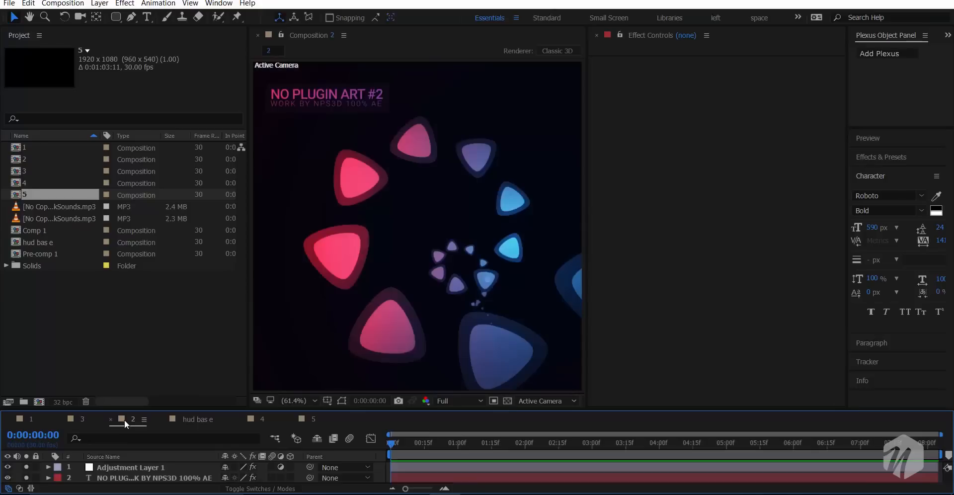
scroll(427, 184, up, 2)
scroll(349, 216, down, 3)
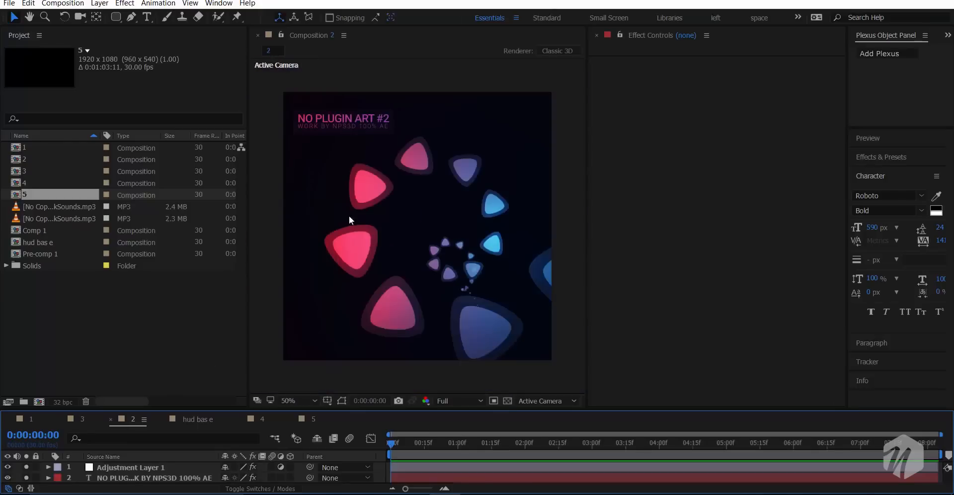
scroll(329, 216, up, 3)
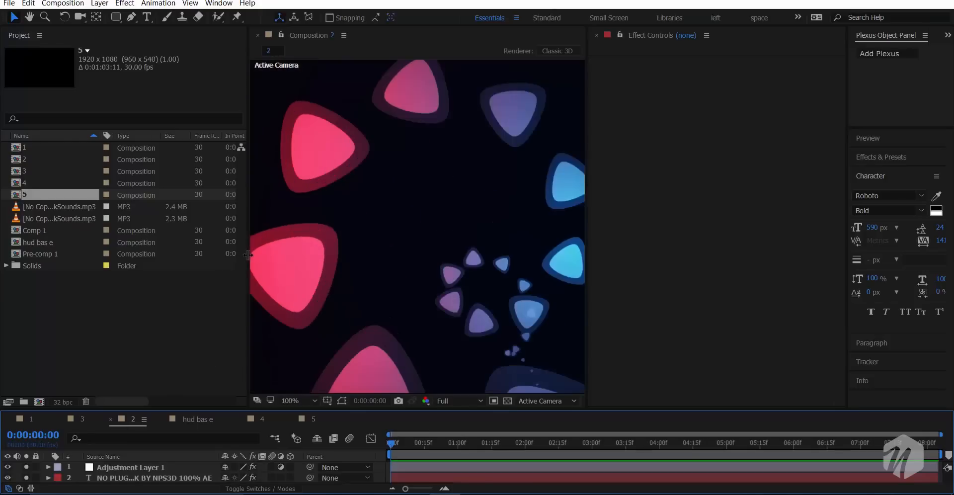
drag(248, 252, 204, 261)
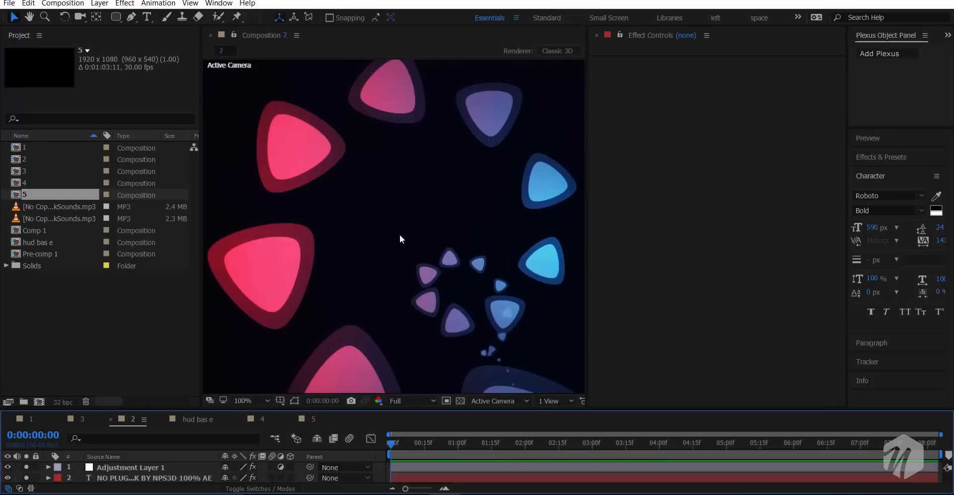
scroll(399, 235, down, 2)
scroll(397, 235, up, 2)
- Examine the spiral artwork of the hud base composition at different magnifications
click(201, 417)
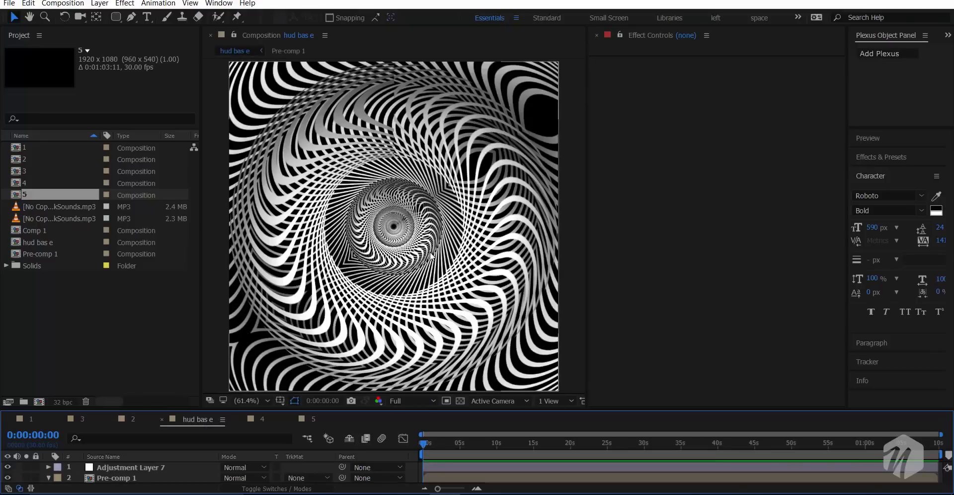
key(slash)
scroll(431, 252, up, 4)
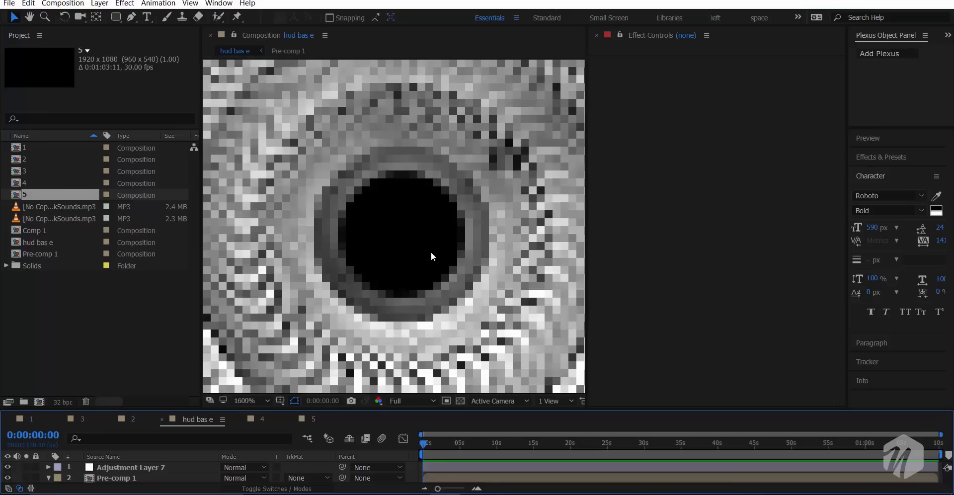
scroll(431, 252, down, 8)
scroll(430, 253, up, 6)
scroll(431, 253, down, 2)
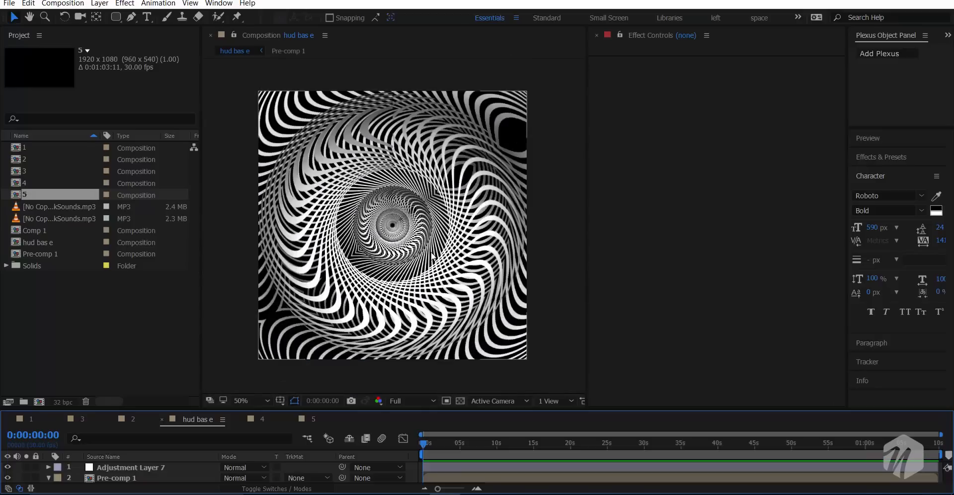
key(slash)
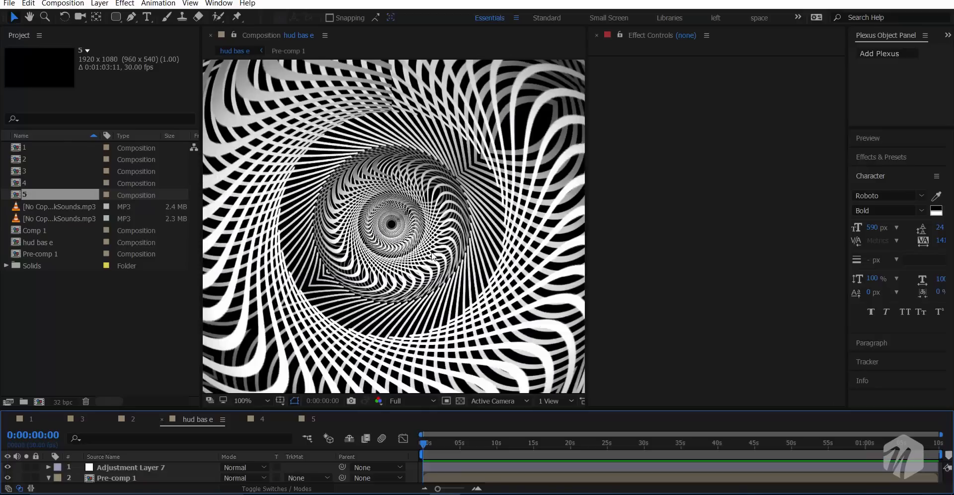
- Preview the ring animation in composition 4 with the work area starting at 0:00:03:02, and check another frame at 0:00:14:20
click(263, 420)
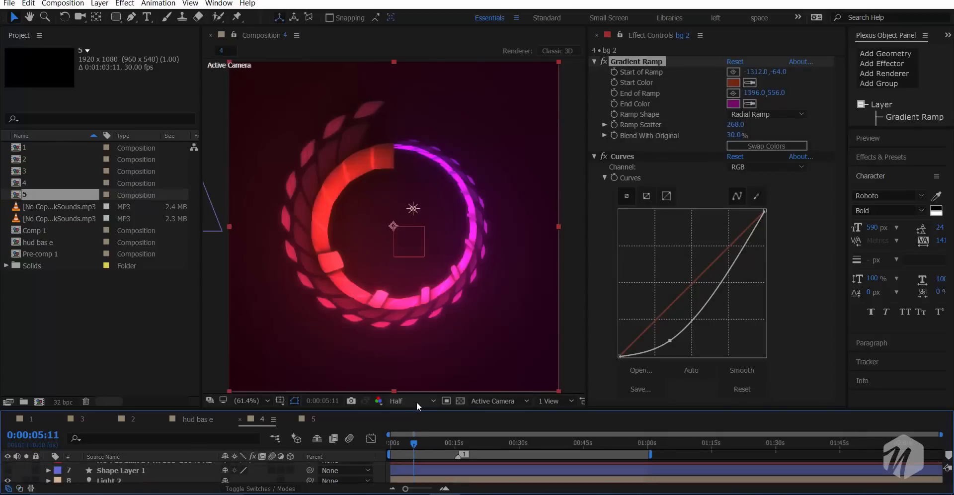
drag(415, 441, 446, 449)
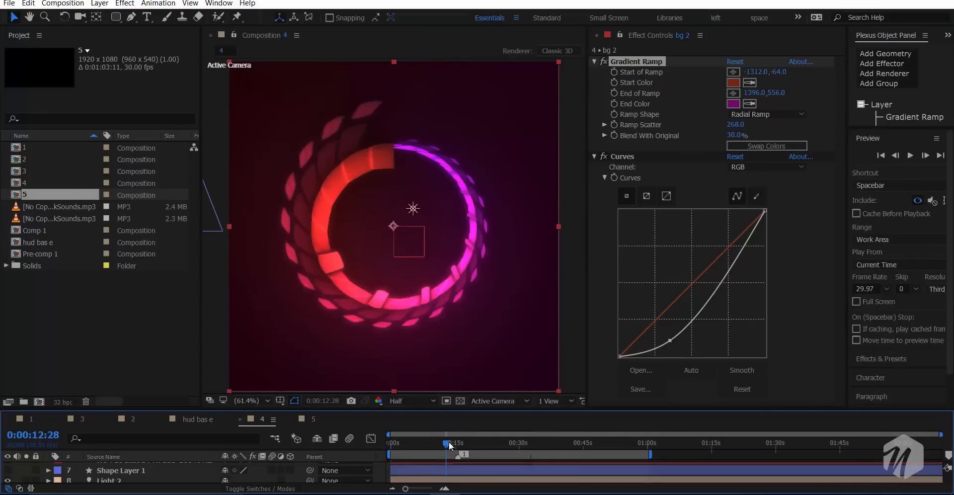
key(Home)
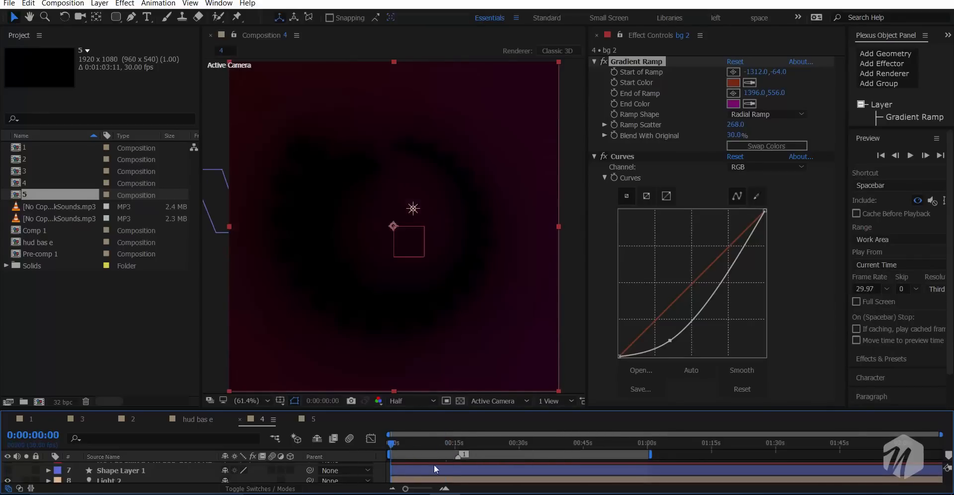
key(space)
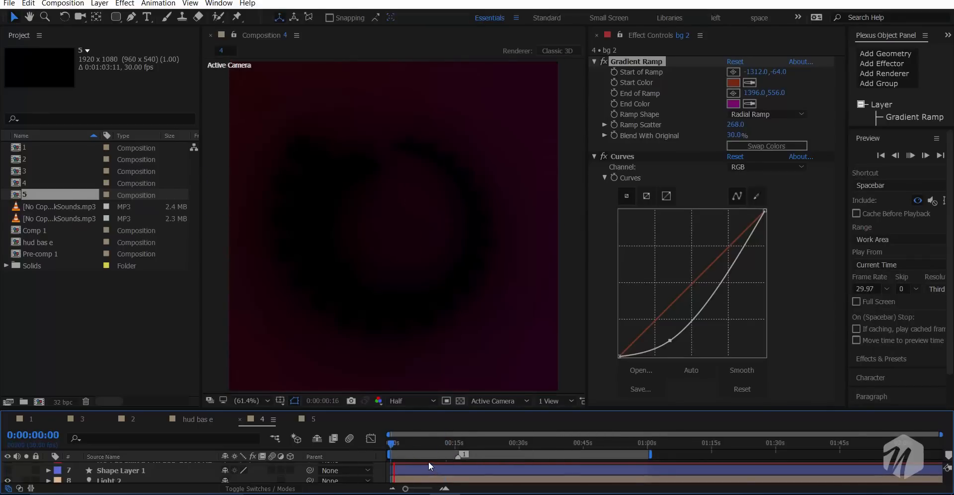
click(403, 443)
key(b)
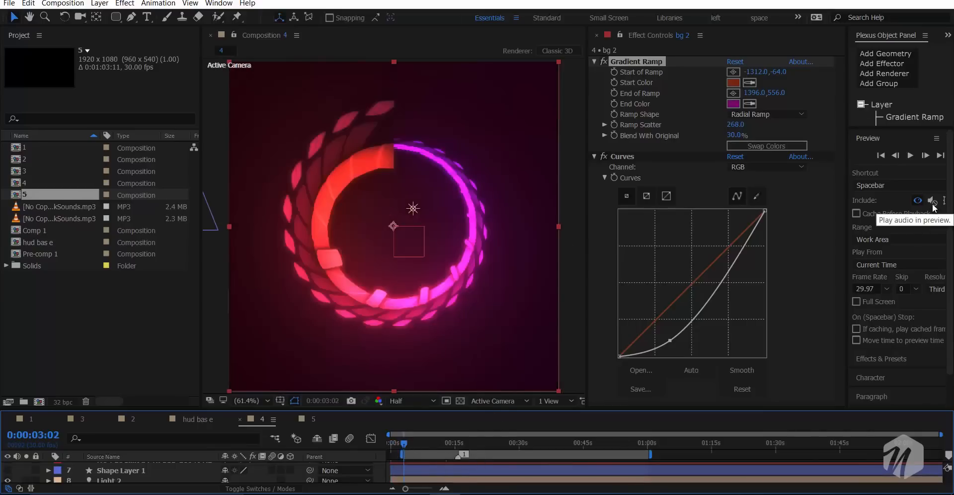
key(space)
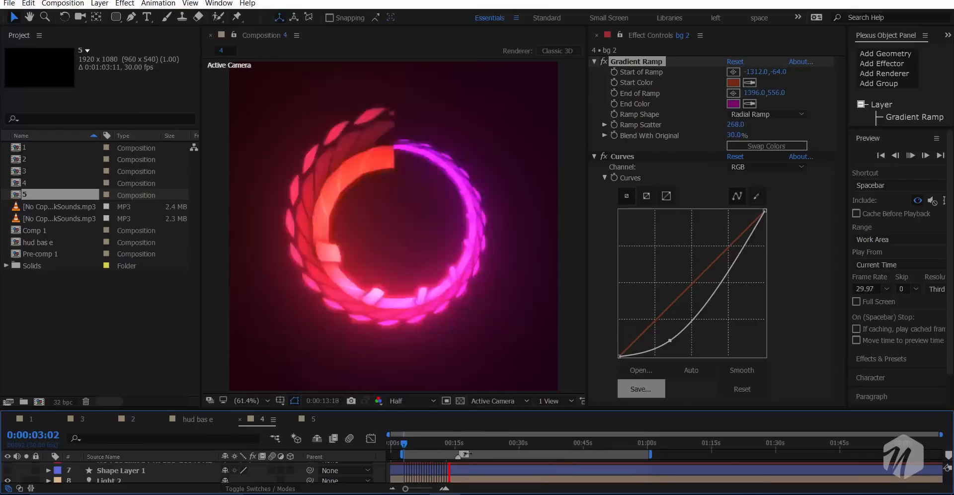
click(454, 446)
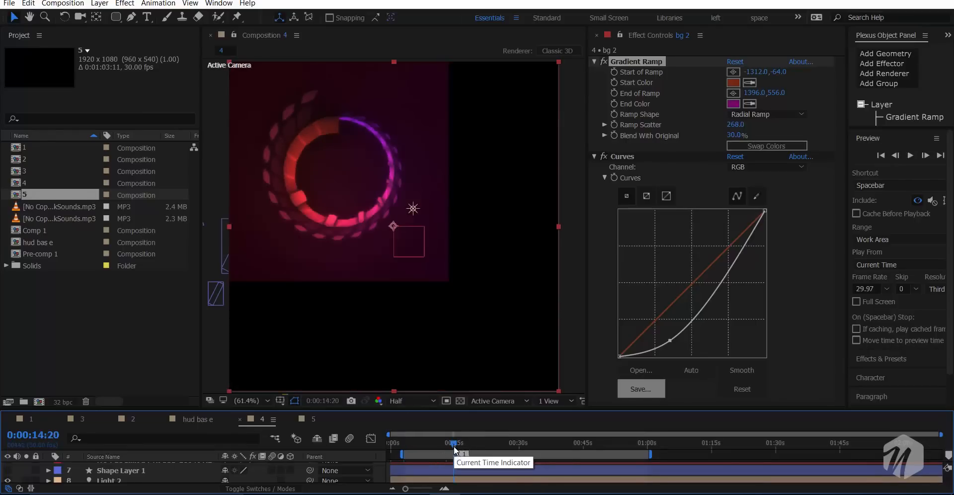
- Play composition 5 from its first frame in an enlarged viewer, with the whole frame fitted to the view
click(312, 418)
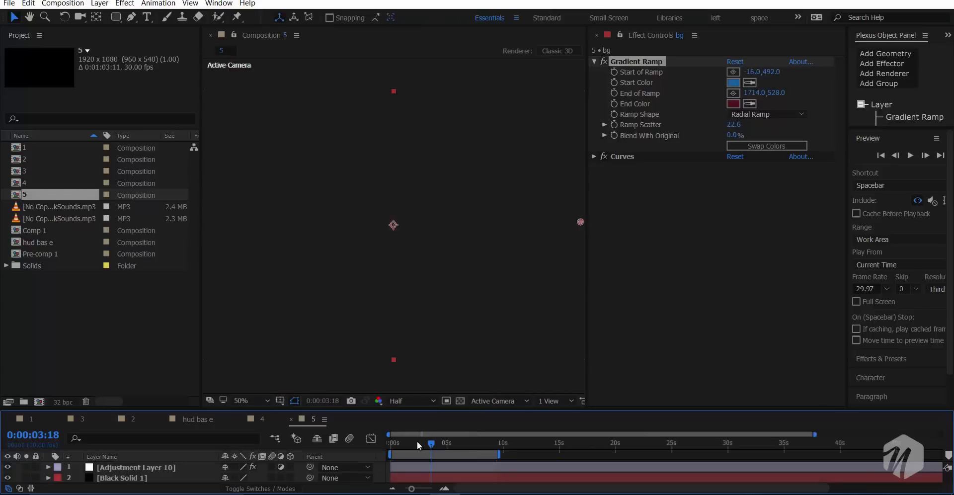
click(411, 445)
drag(411, 445, 388, 446)
key(space)
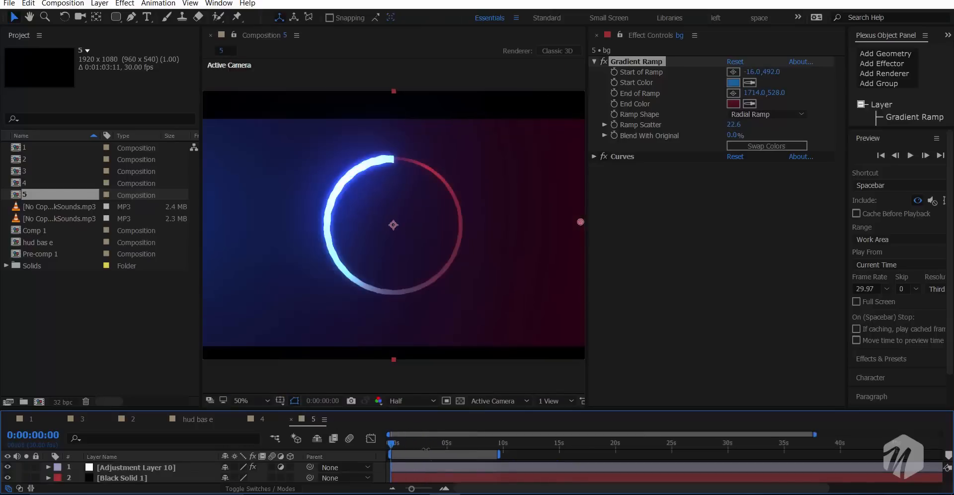
drag(201, 293, 132, 294)
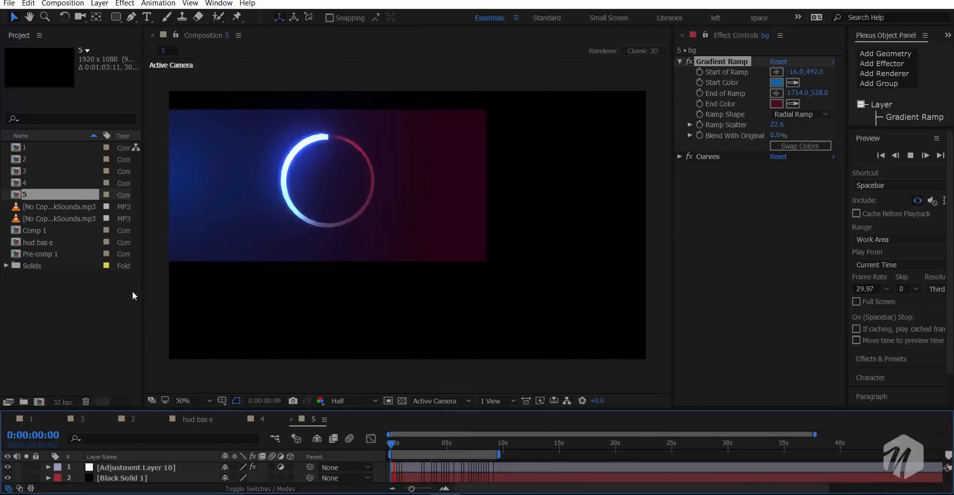
click(189, 400)
click(201, 217)
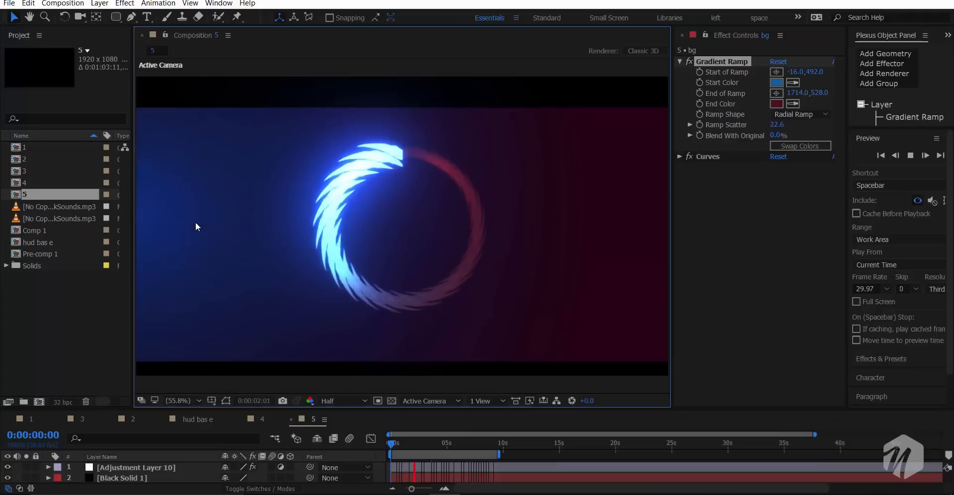
click(392, 445)
key(space)
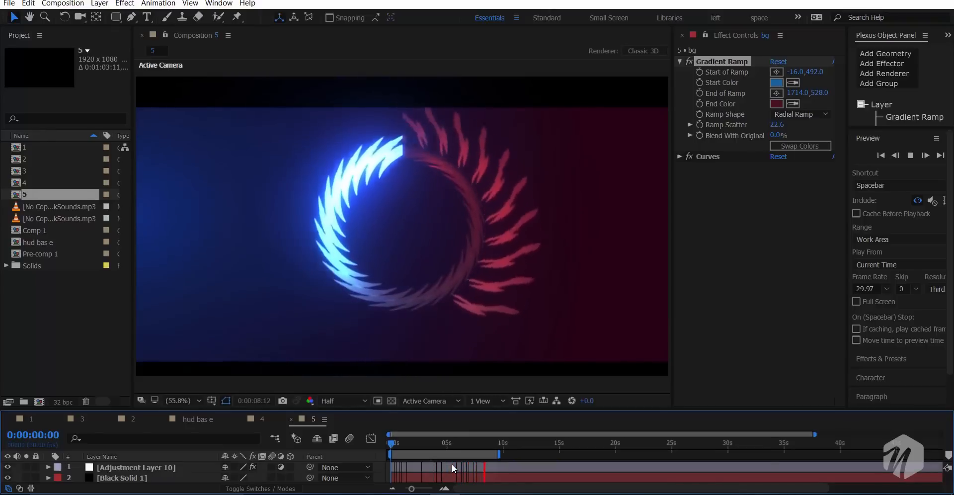
key(space)
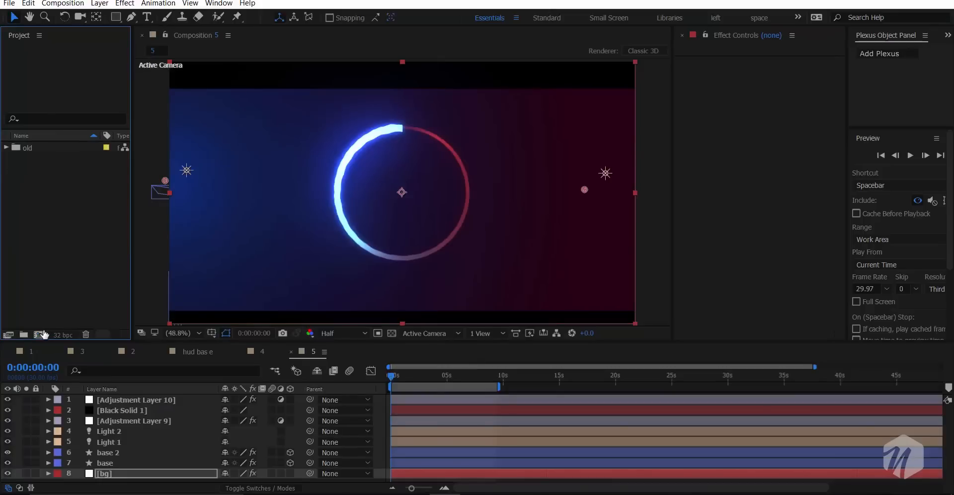
- Create a 1920 x 1080 px composition named base at 30 fps with a duration of 0:01:03:11
click(43, 335)
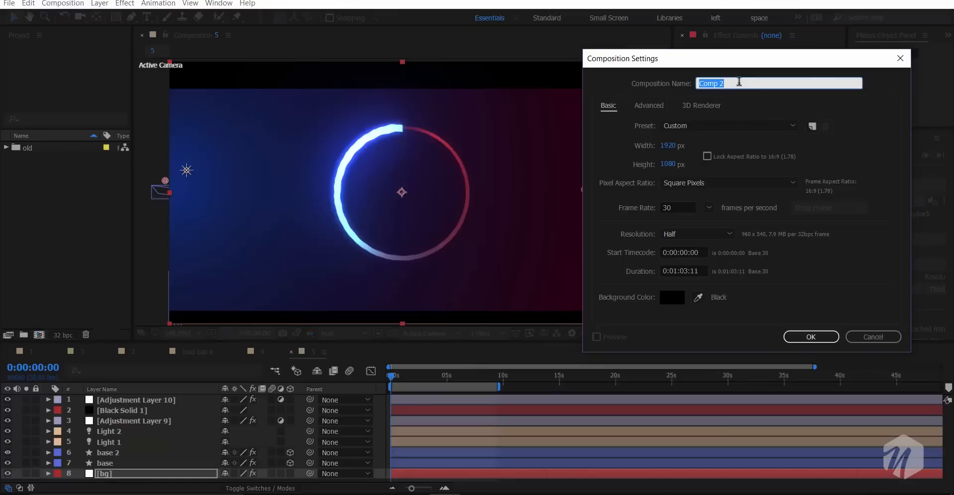
text(base)
key(Return)
right_click(62, 423)
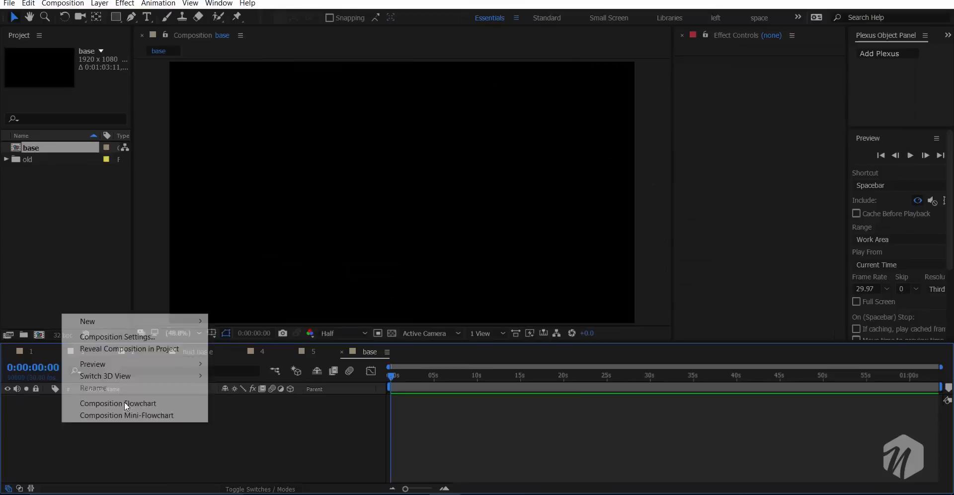
mouse_move(162, 322)
click(281, 351)
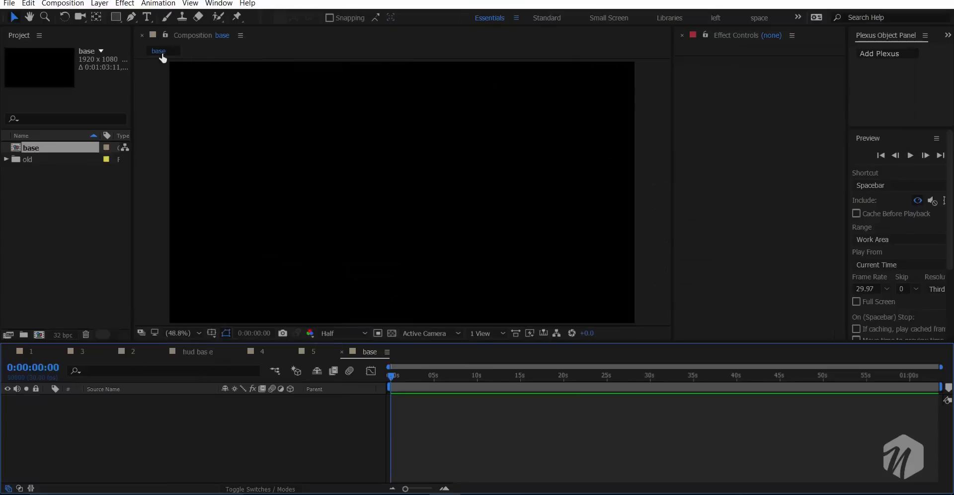
- Draw a narrow, upright light-filled rectangle near the upper-left corner of the base composition and deselect it
click(116, 18)
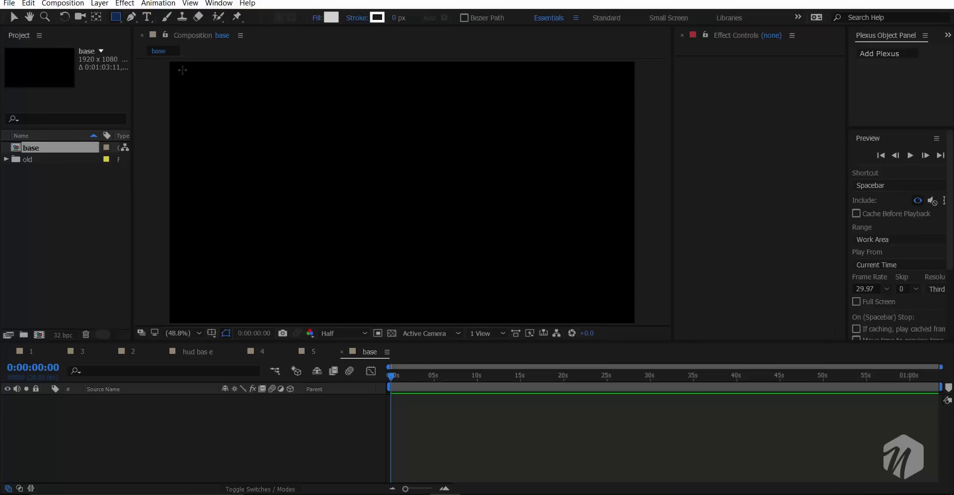
drag(175, 70, 180, 116)
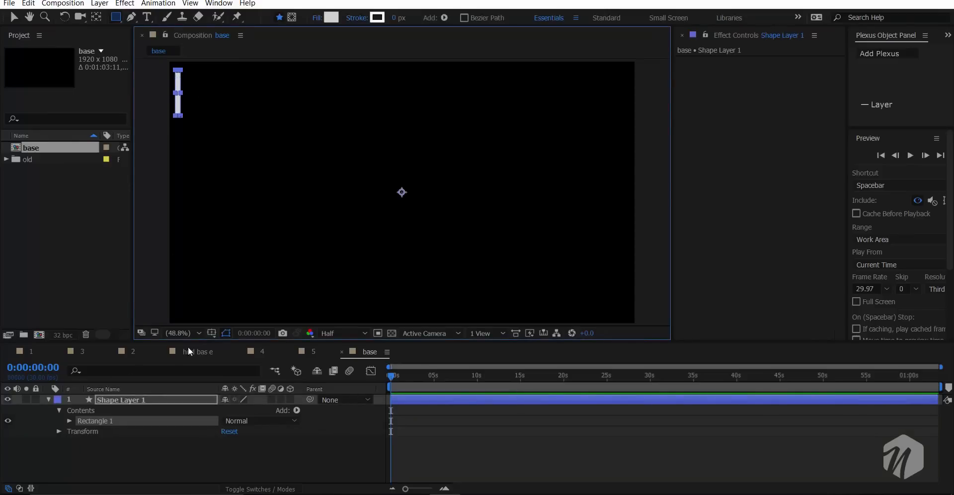
click(96, 449)
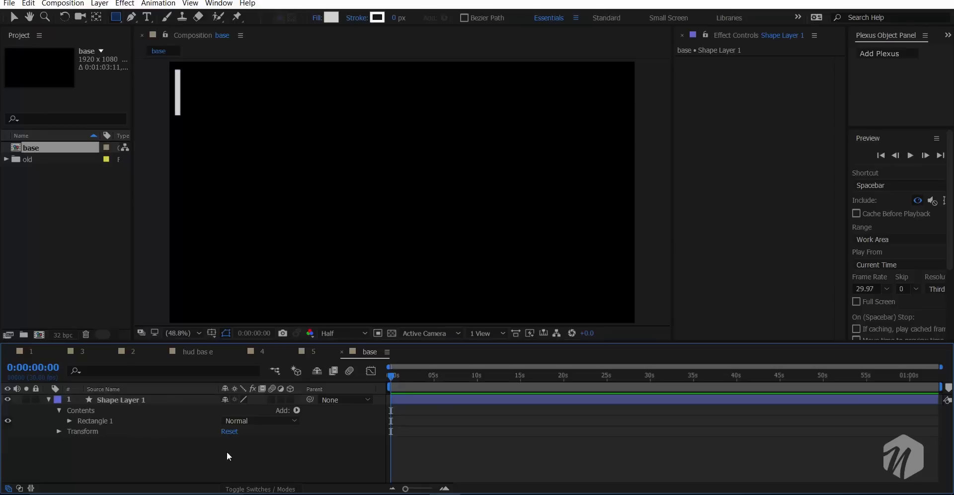
- Add a Repeater to the rectangle's shape layer and set its copies to 30
click(297, 410)
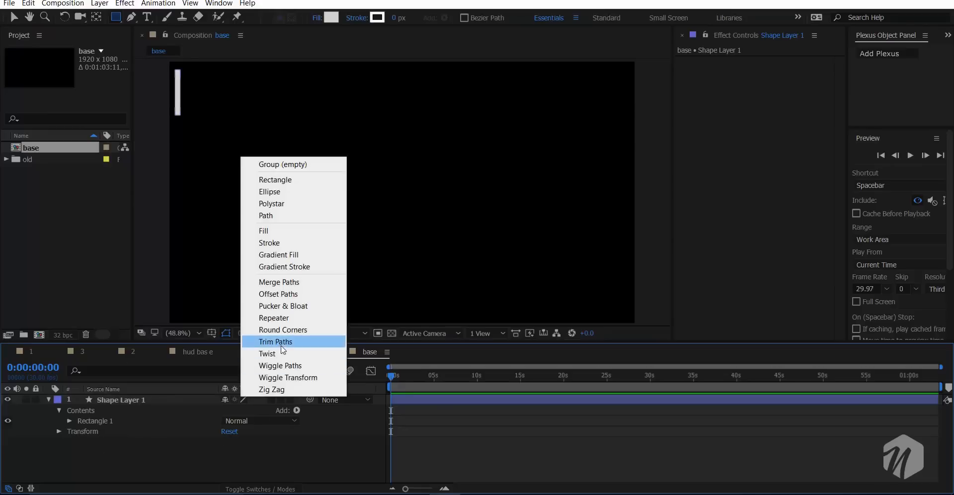
click(286, 318)
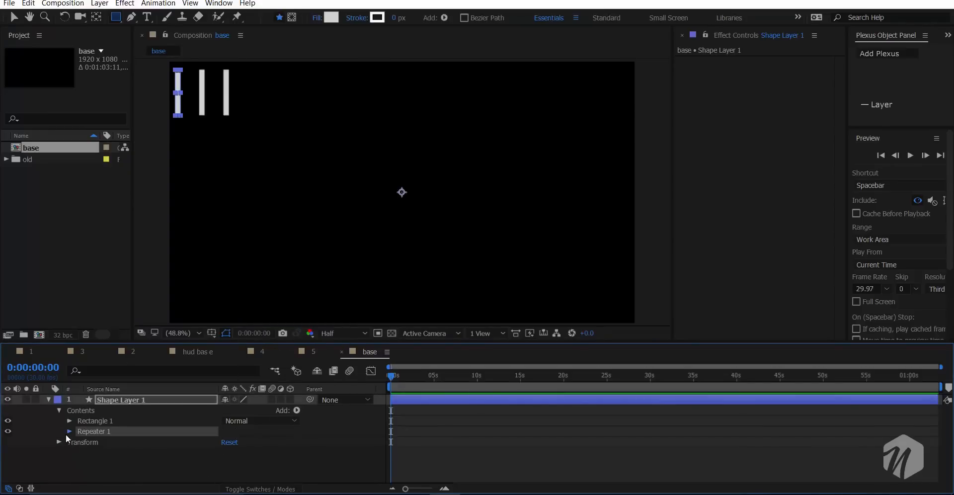
click(69, 432)
click(227, 442)
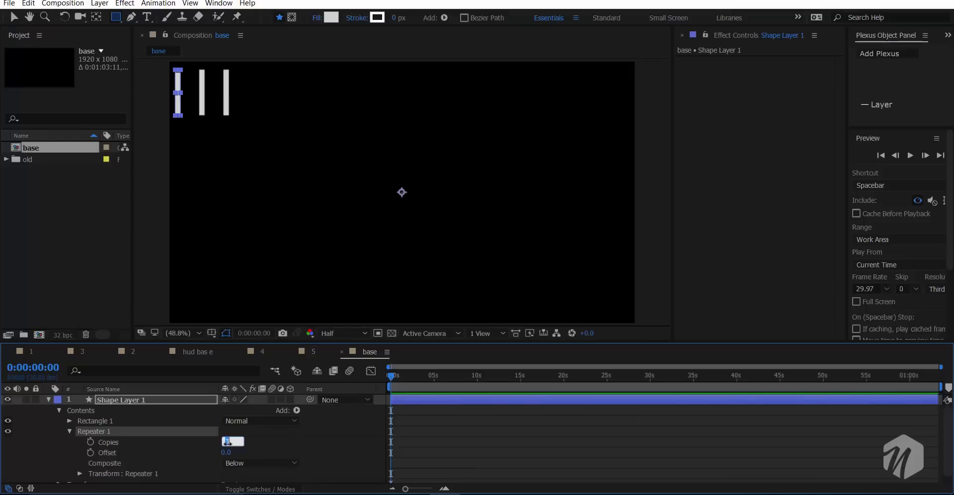
text(0)
key(Return)
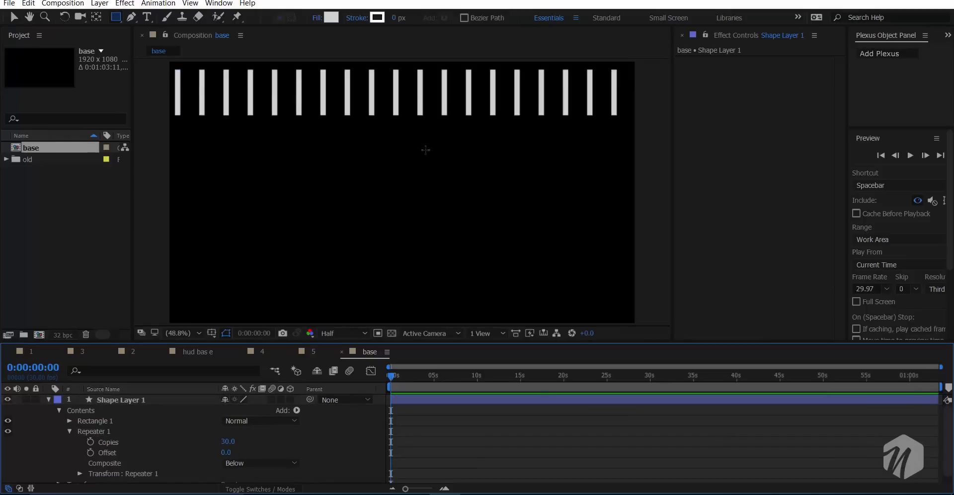
- Space the repeated bars across the frame by setting the repeater's transform position to 63, 0
scroll(598, 149, down, 2)
scroll(560, 170, up, 3)
scroll(302, 257, down, 1)
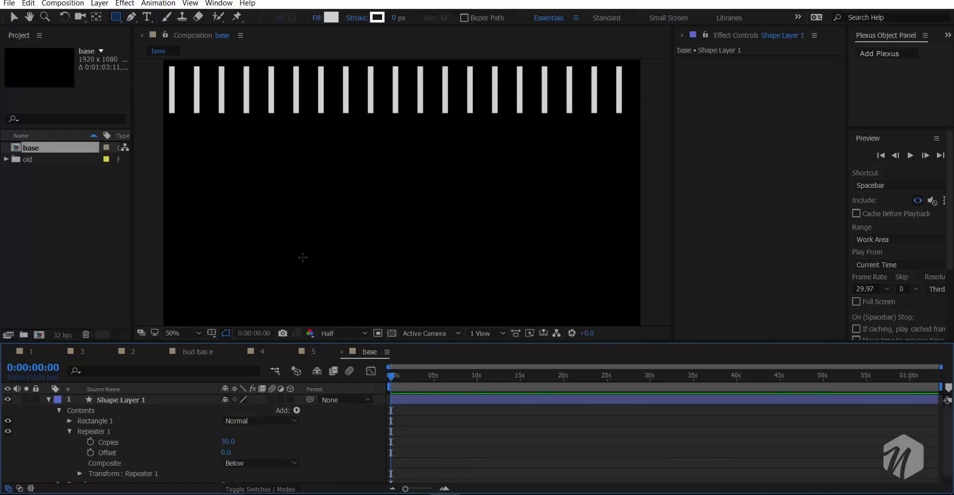
scroll(90, 439, down, 1)
click(79, 467)
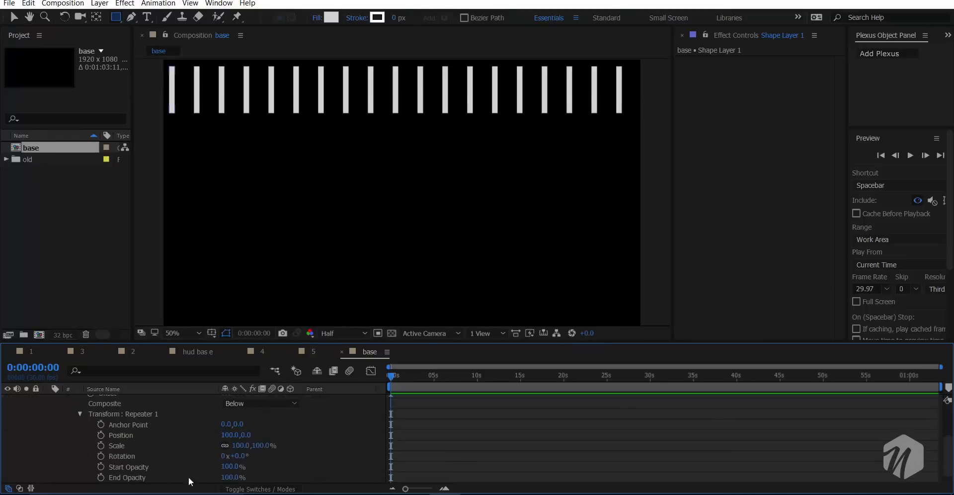
drag(231, 437, 210, 440)
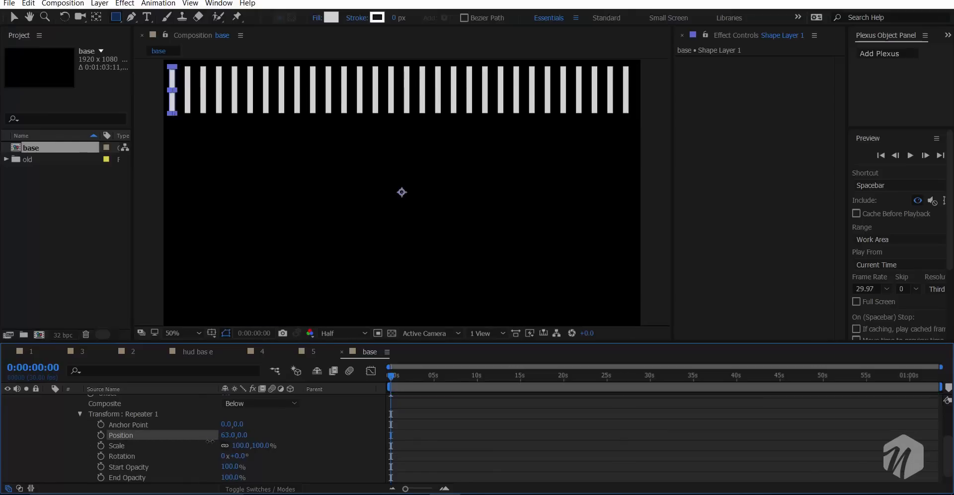
- Apply Polar Coordinates to the shape layer with 100% interpolation and the Rect to Polar conversion
click(794, 274)
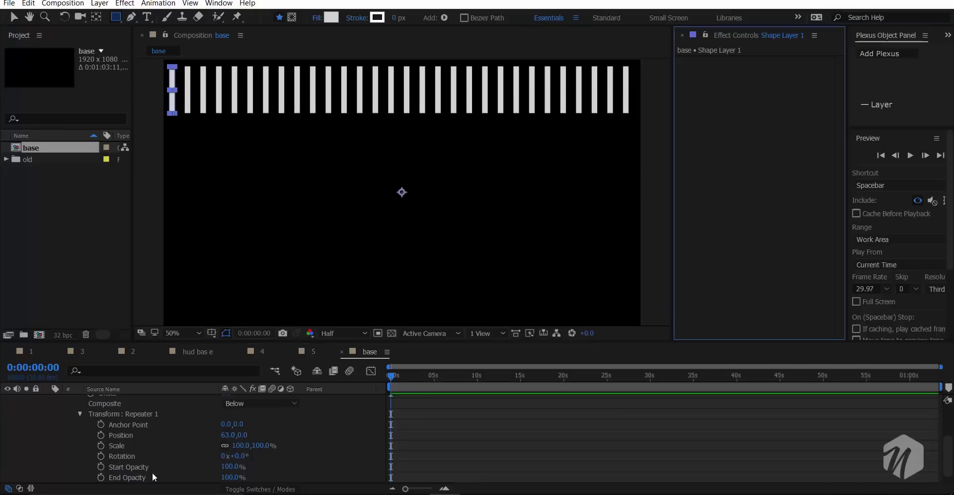
key(ctrl+space)
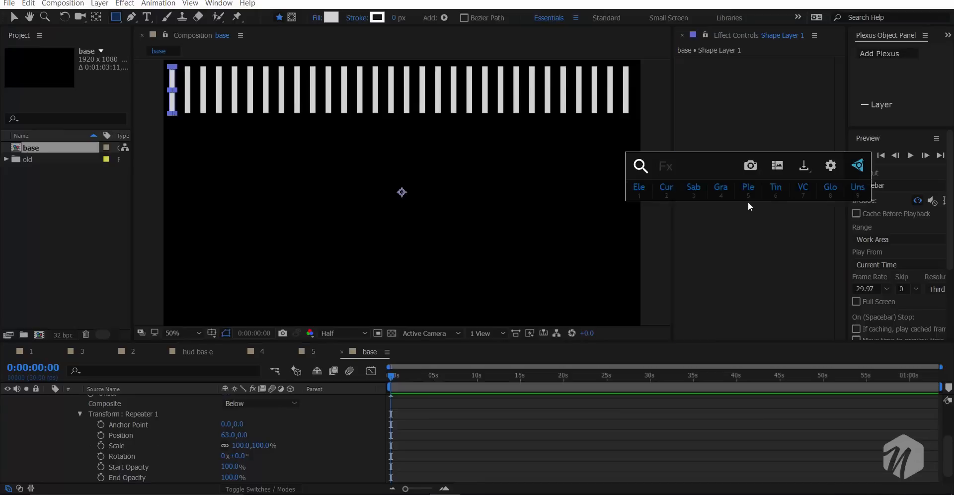
text(po)
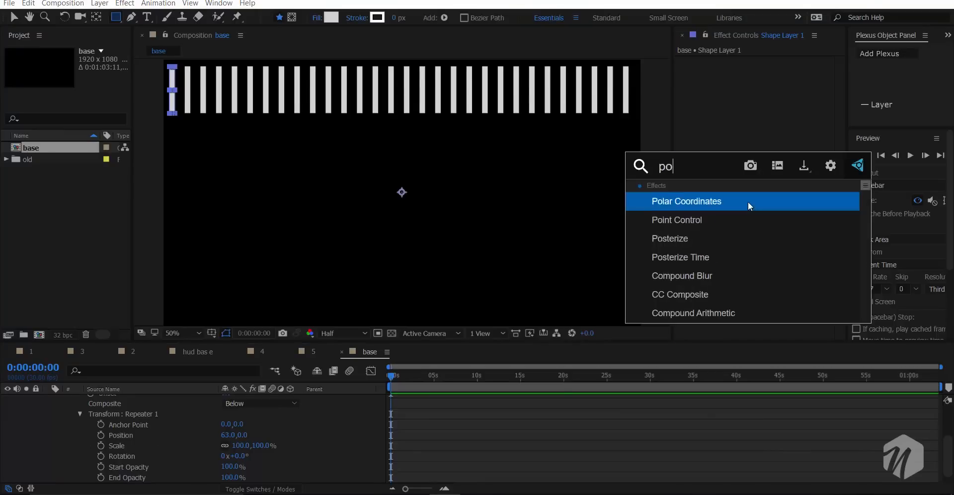
click(747, 201)
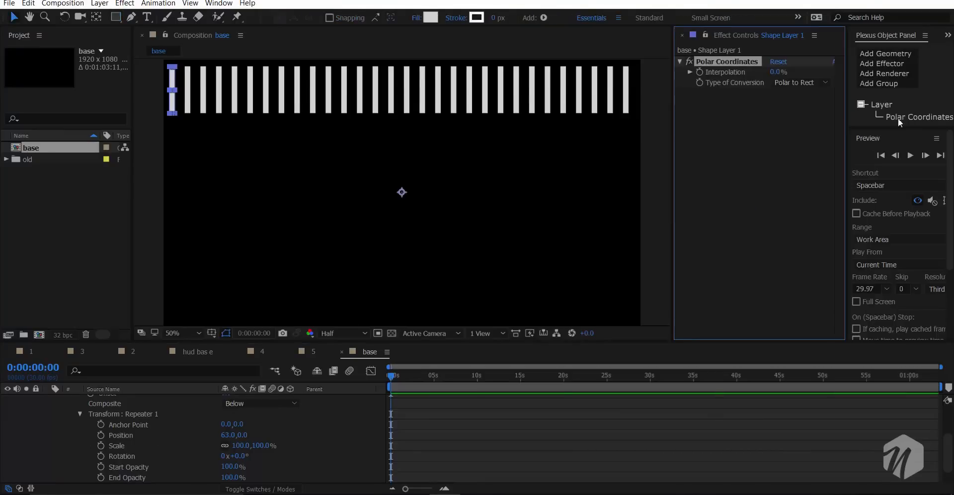
drag(776, 73, 951, 62)
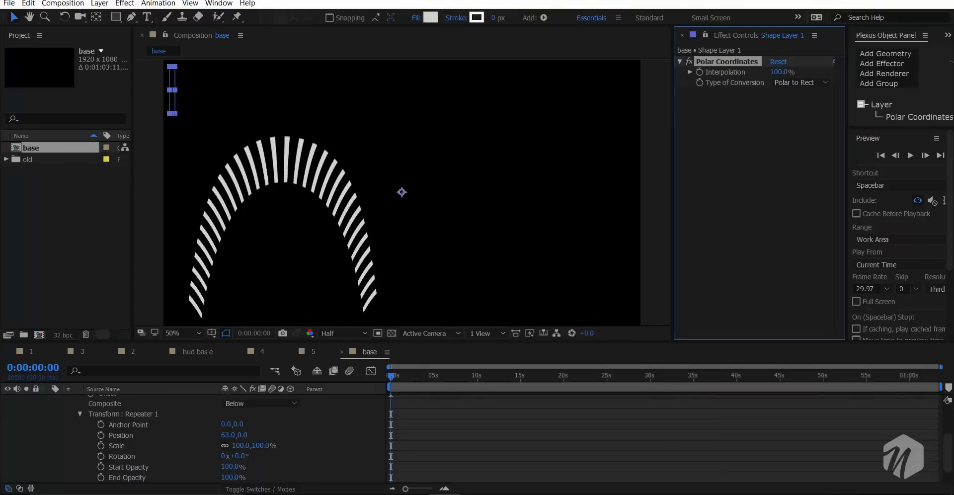
click(815, 83)
click(813, 98)
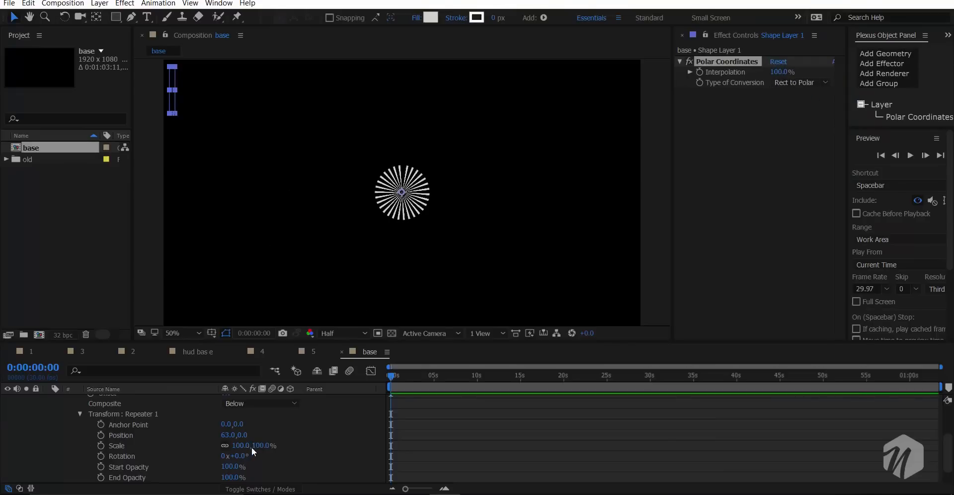
- Turn the bars into a spiral by setting the repeater's transform position to 63, 28
click(244, 435)
text(20)
key(Return)
drag(261, 426, 266, 426)
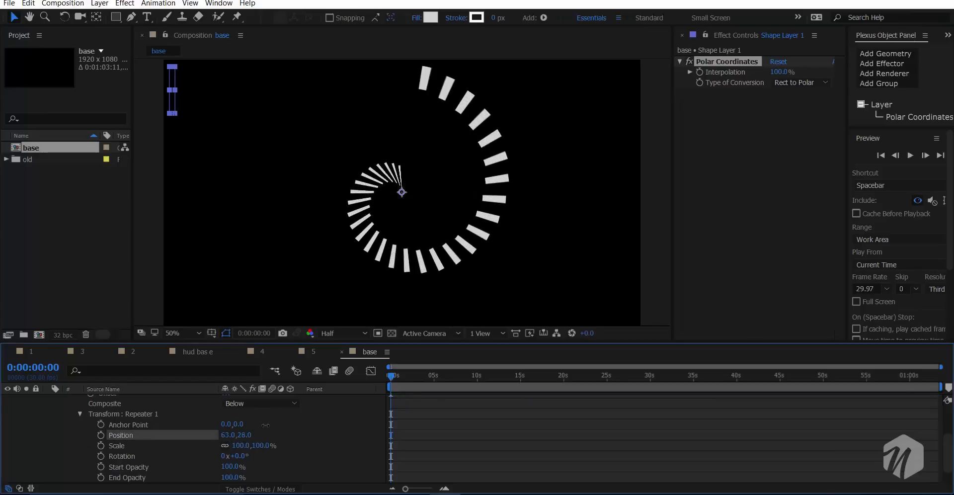
- Set the Rectangle 1 group's position to -943.2, -115.9 and its scale to 50%
scroll(250, 431, up, 3)
scroll(91, 422, up, 3)
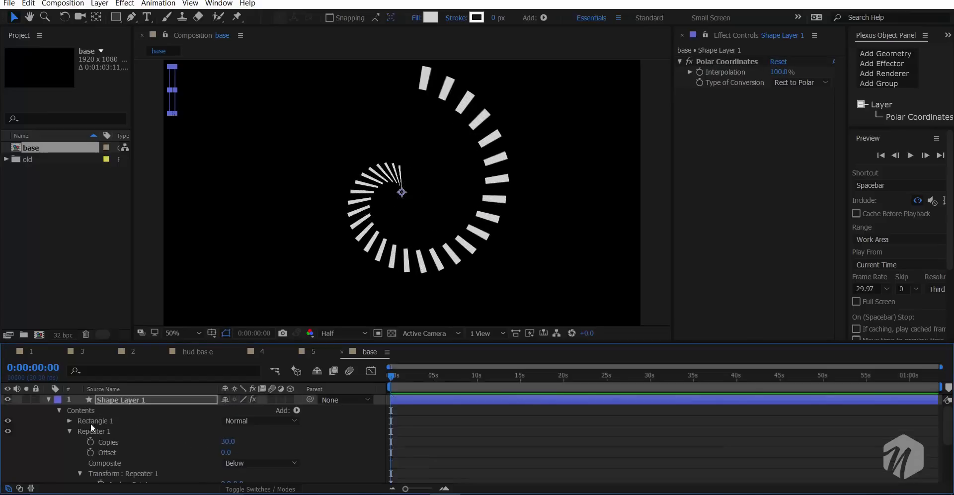
click(70, 421)
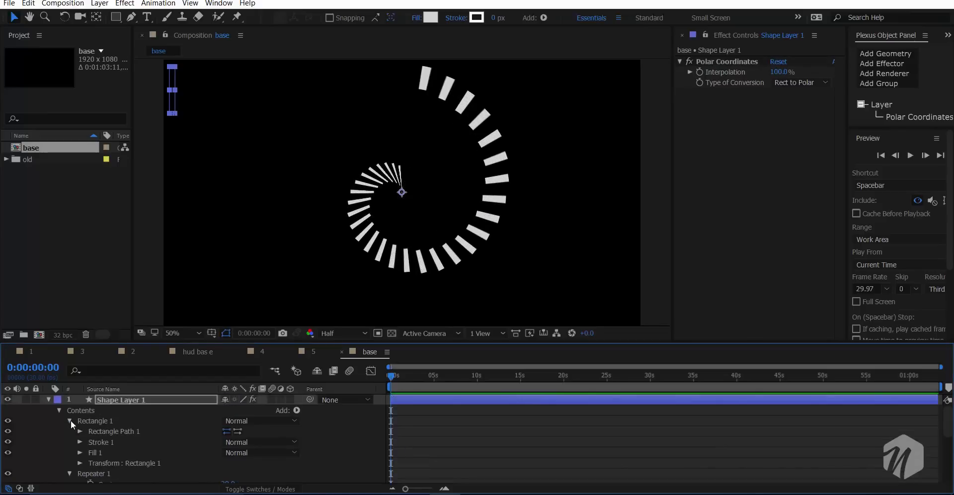
click(79, 464)
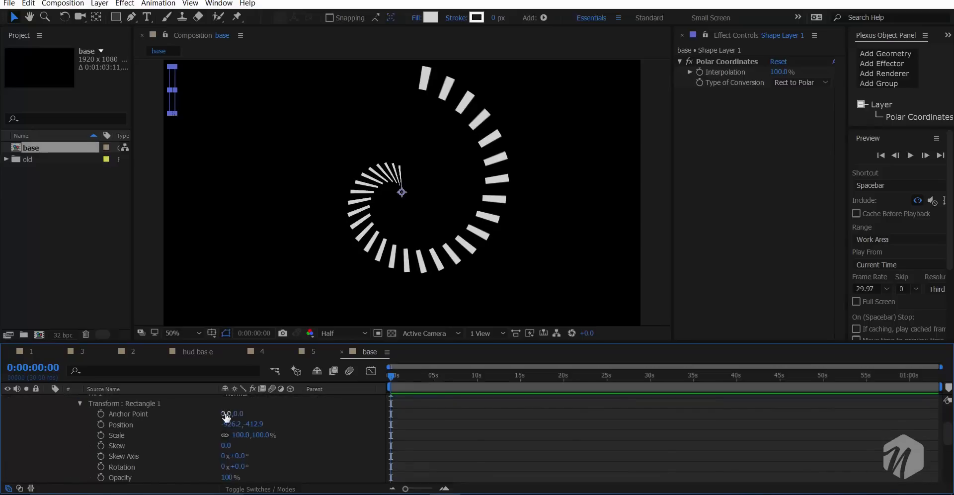
drag(230, 425, 449, 405)
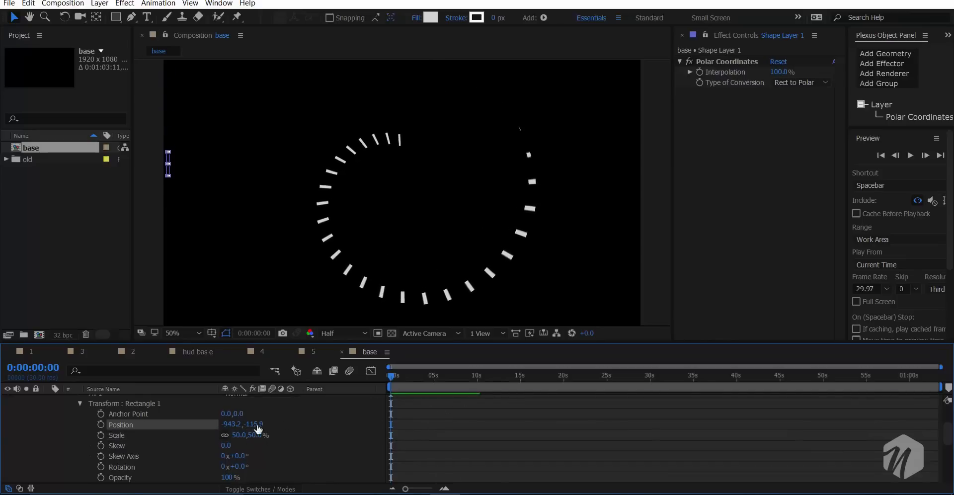
- Set the Rectangle 1 group's anchor point to 0, -168 and its position to -1078.2, -115.9
drag(237, 417, 169, 418)
drag(81, 465, 61, 467)
drag(231, 425, 150, 440)
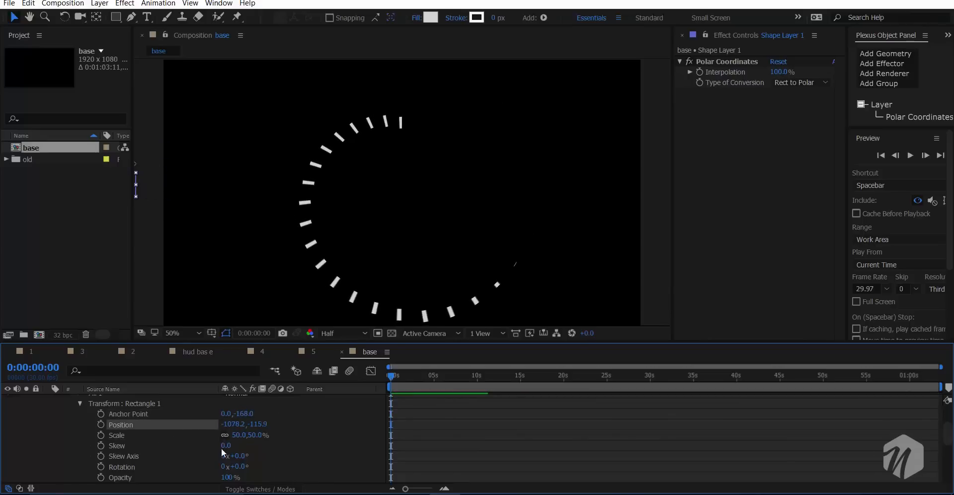
- Unlink the Rectangle 1 scale and set it to 121, 34%, and form an even ring with the repeater position at 76, 0
drag(234, 440, 255, 466)
scroll(274, 466, down, 3)
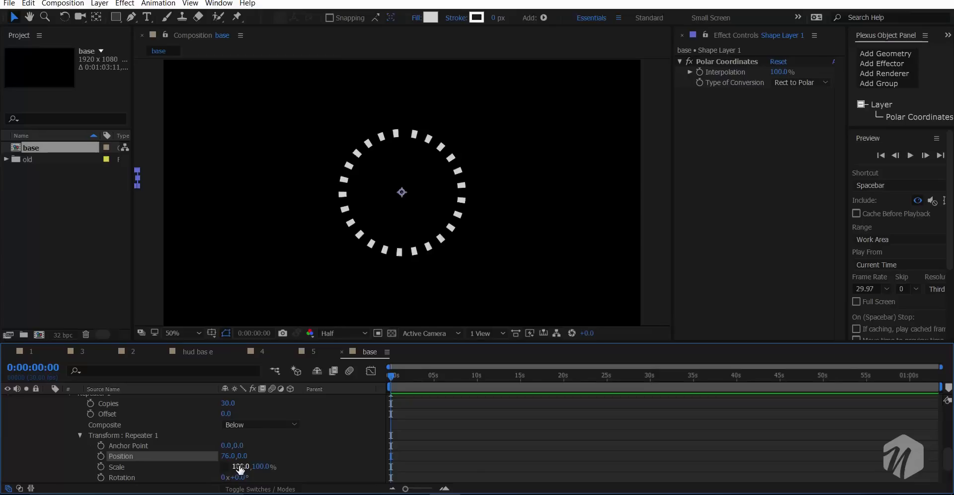
- Try a vertical scale of 103% and a rotation on the repeater's copies, undoing each change
drag(240, 468, 258, 467)
key(ctrl+z)
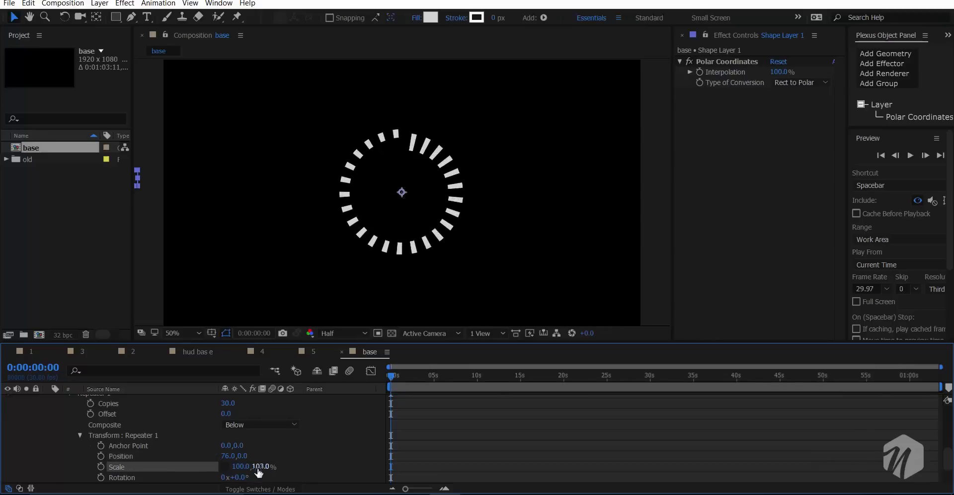
scroll(278, 463, down, 3)
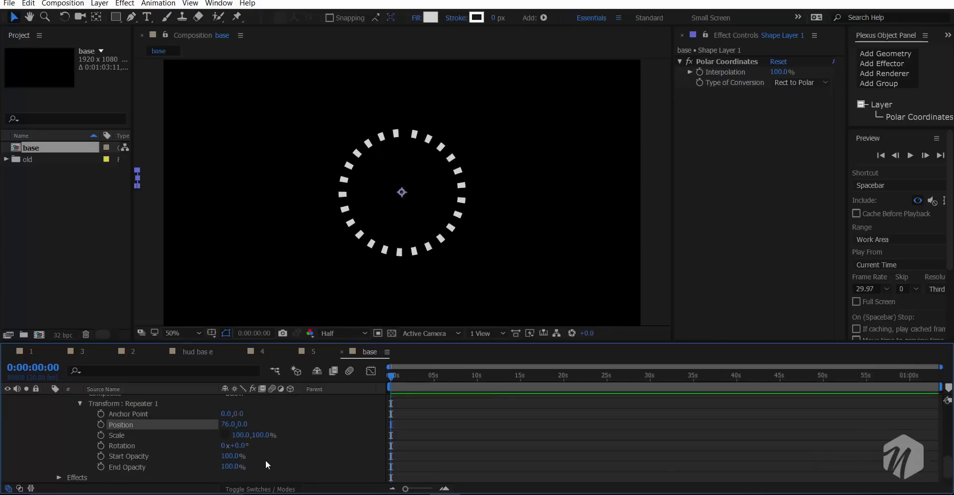
drag(239, 447, 250, 447)
key(ctrl+z)
- Fade the ring's copies with a repeater end opacity of 0% and collapse the Repeater 1 properties
click(230, 467)
key(Return)
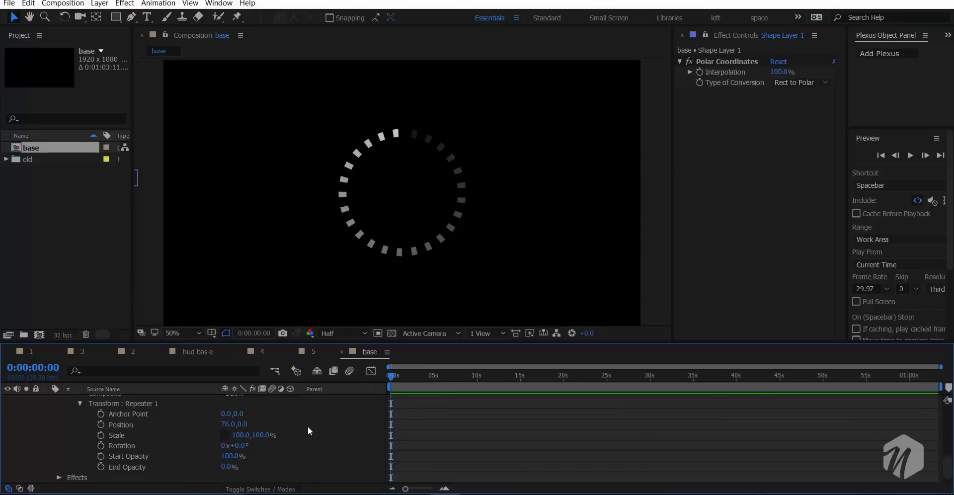
scroll(303, 430, down, 1)
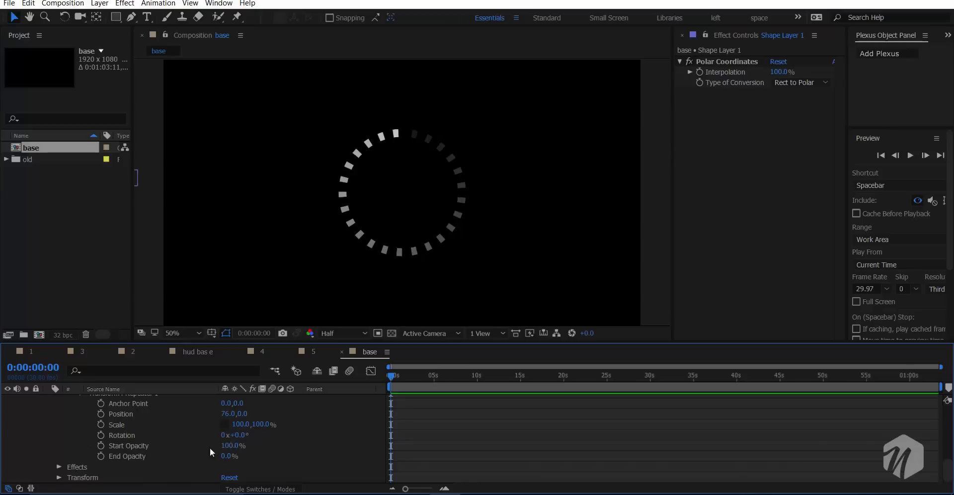
scroll(206, 449, up, 3)
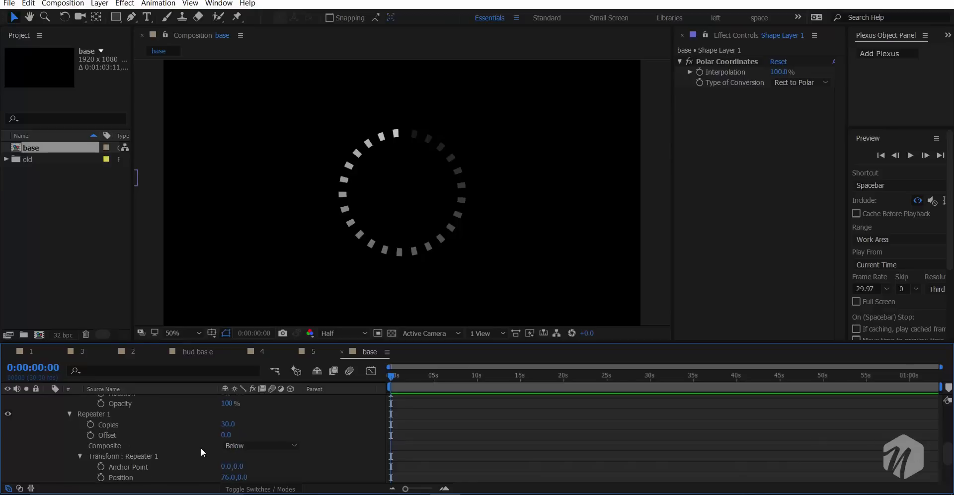
click(69, 414)
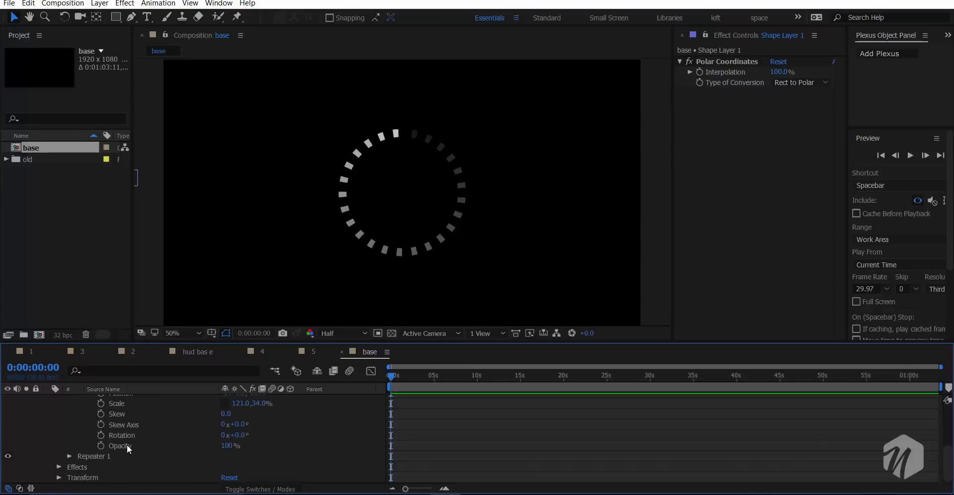
- Slant the ring's bars by setting the Rectangle 1 skew to -53, skew axis to -84° and rotation to 24°
scroll(122, 430, up, 3)
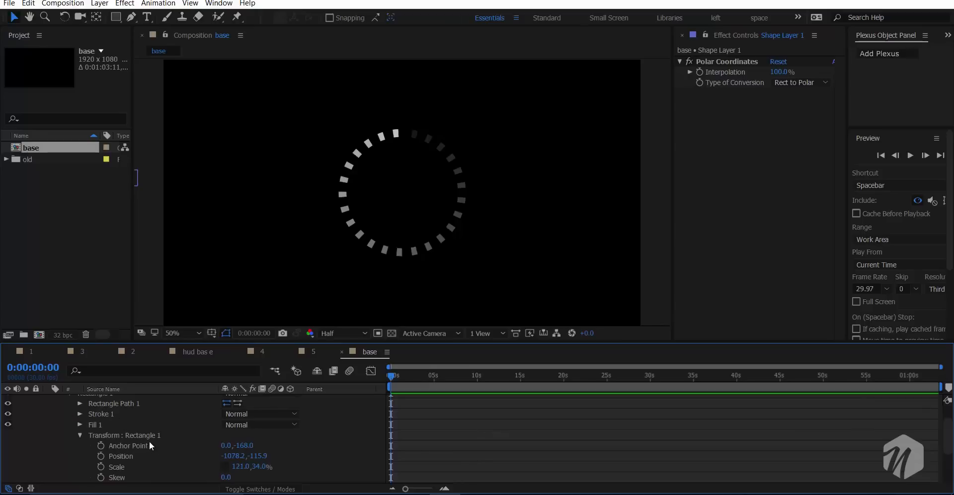
scroll(182, 447, down, 1)
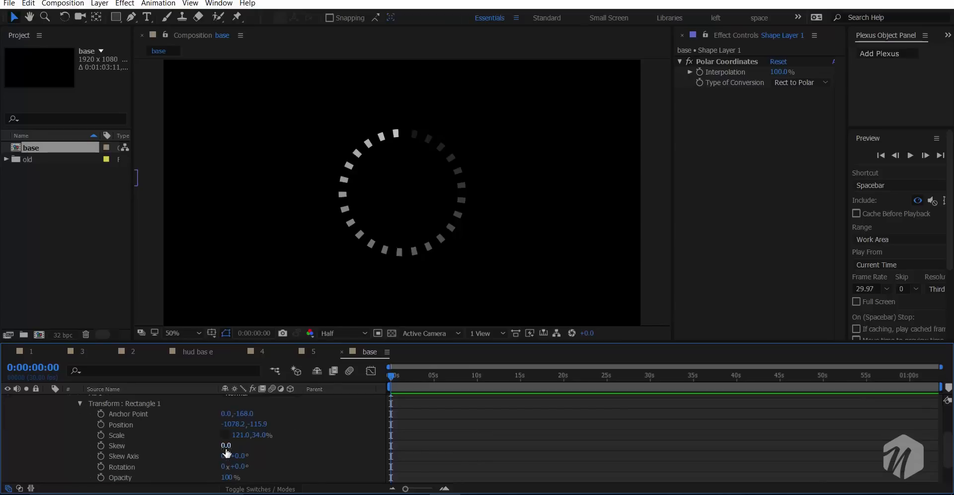
mouse_move(226, 452)
mouse_down()
mouse_move(249, 436)
mouse_move(195, 454)
mouse_move(259, 450)
mouse_move(214, 463)
mouse_move(246, 447)
mouse_move(239, 444)
mouse_move(192, 460)
mouse_move(271, 457)
mouse_move(220, 473)
mouse_move(237, 466)
mouse_up()
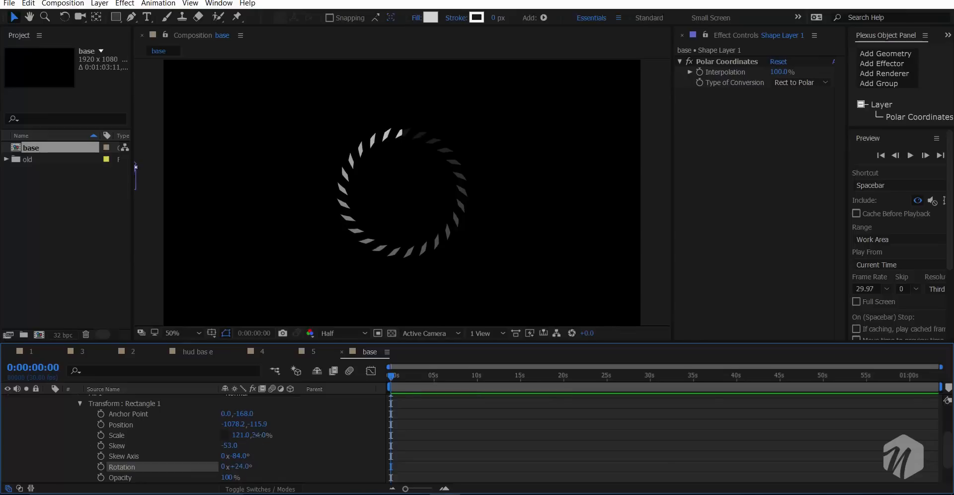
- Set the Rectangle 1 scale to 246, 64% and its position to -1078.2, -102.9
drag(258, 435, 261, 435)
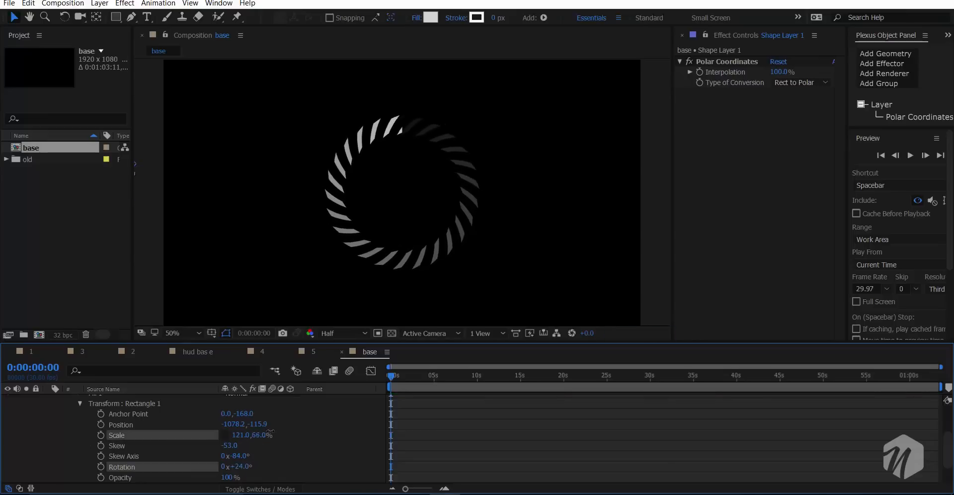
drag(241, 435, 303, 416)
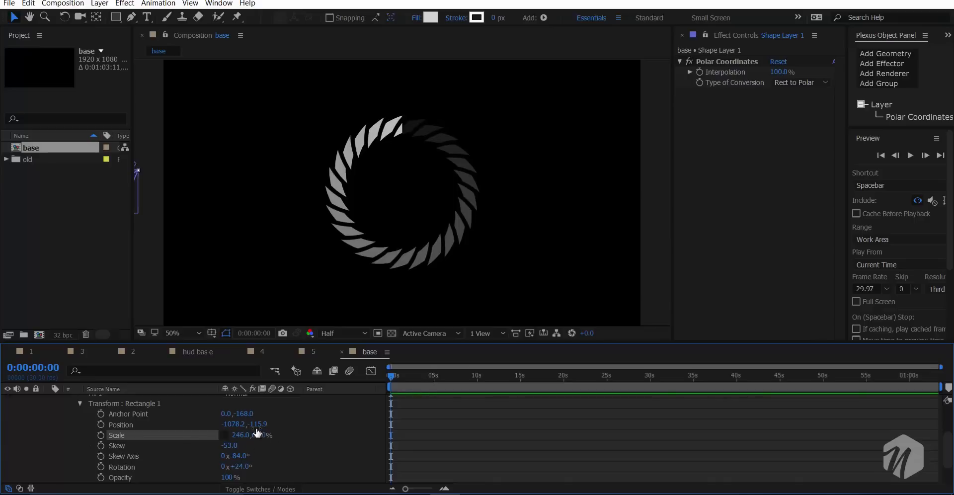
drag(257, 424, 308, 428)
drag(309, 429, 215, 465)
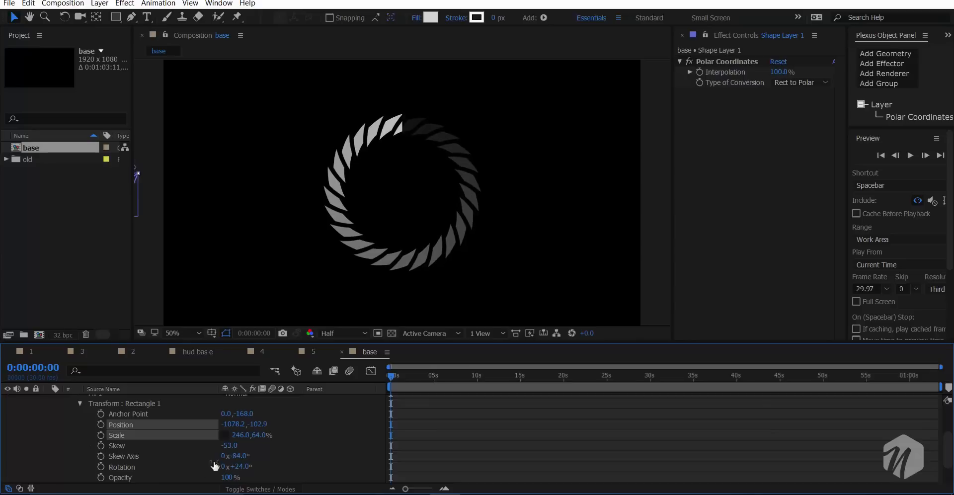
- Collapse the Shape Layer 1 properties and rename the layer "base"
scroll(83, 410, up, 5)
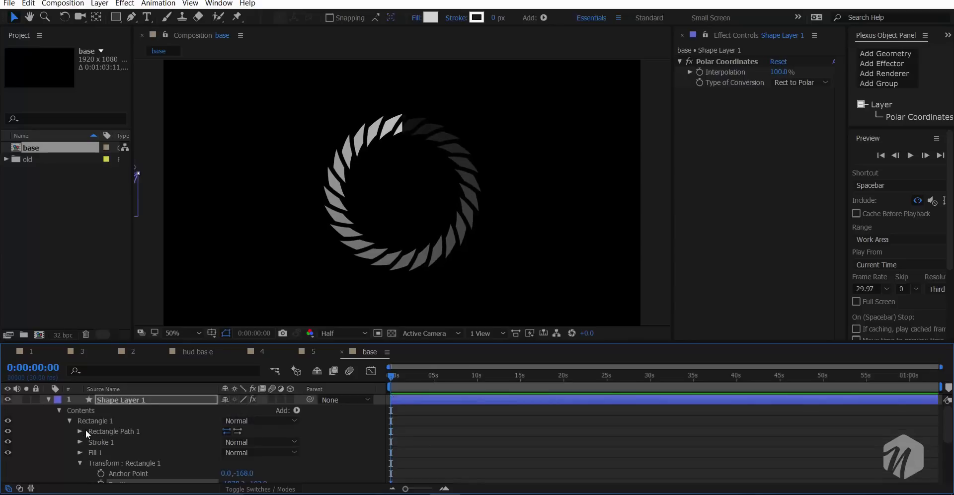
click(47, 399)
key(Return)
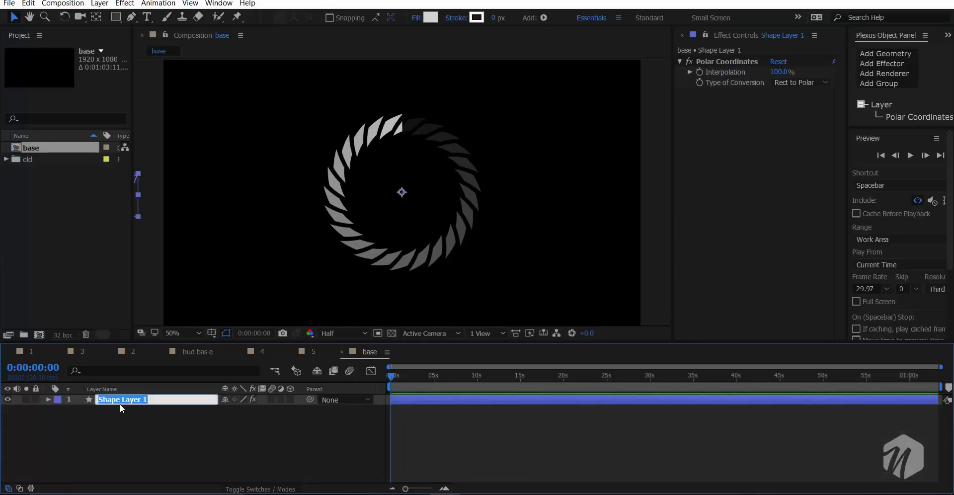
text(based)
key(Return)
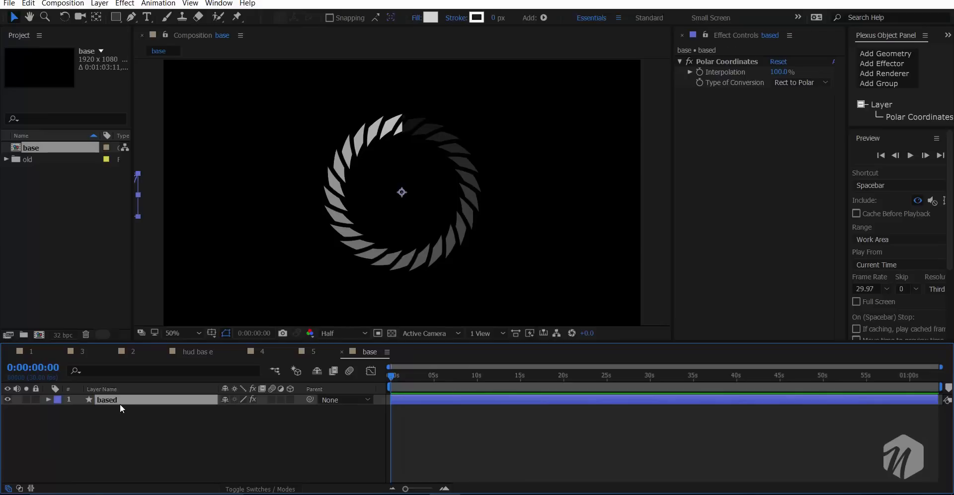
key(Return)
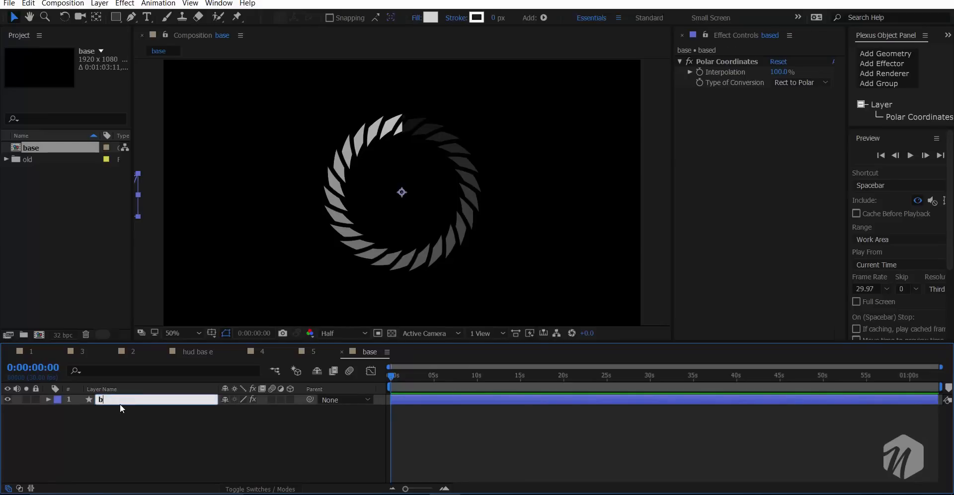
text(base)
key(Return)
- Duplicate the base layer, solo the copy and expand its Rectangle 1 fill properties
key(ctrl+d)
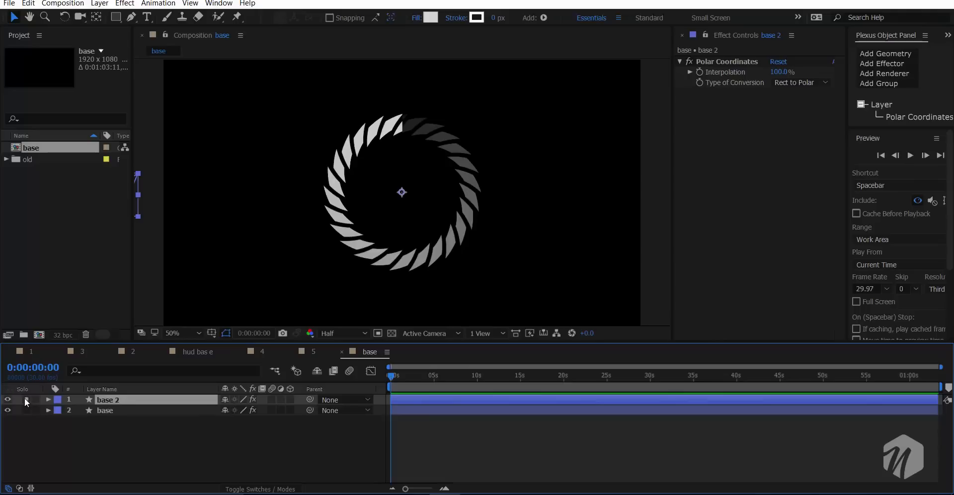
click(48, 400)
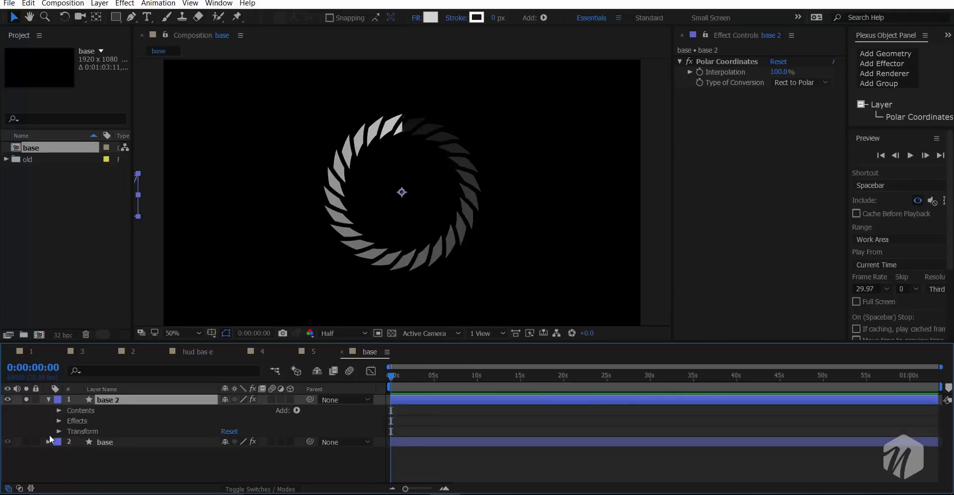
click(59, 411)
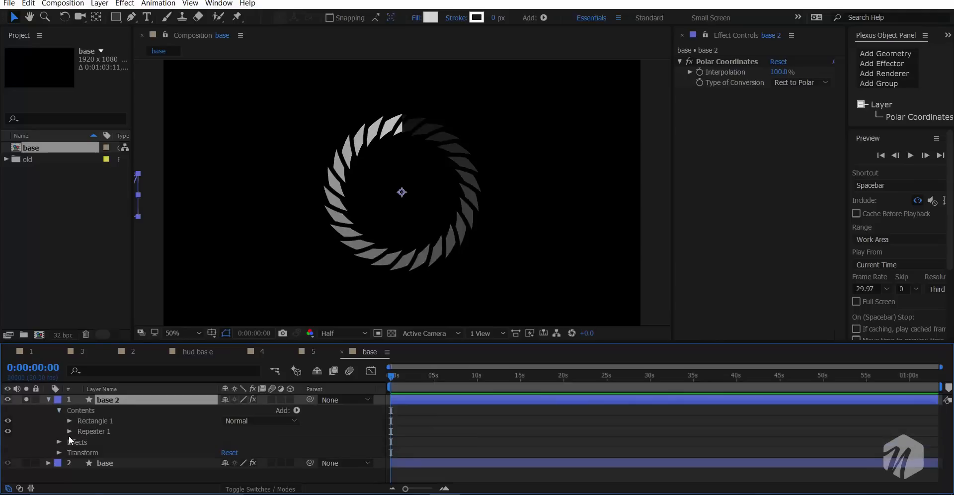
click(69, 431)
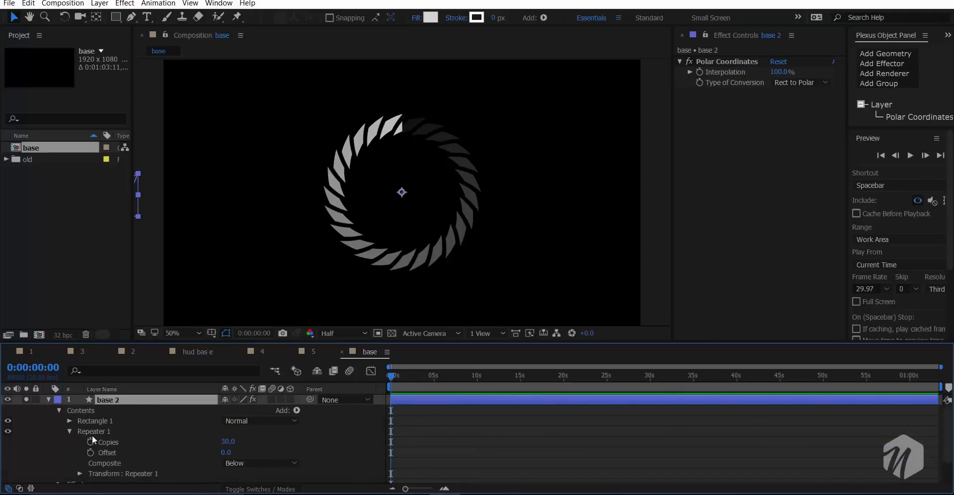
click(70, 431)
click(70, 421)
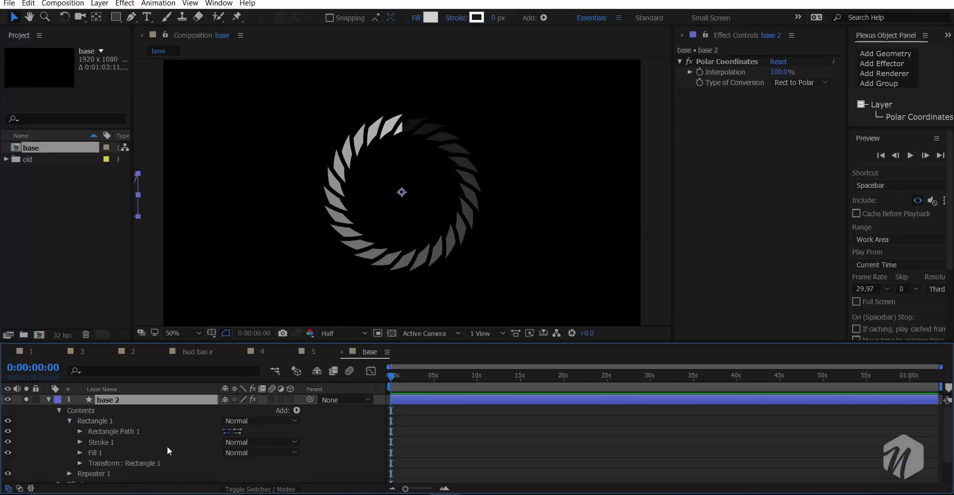
click(80, 453)
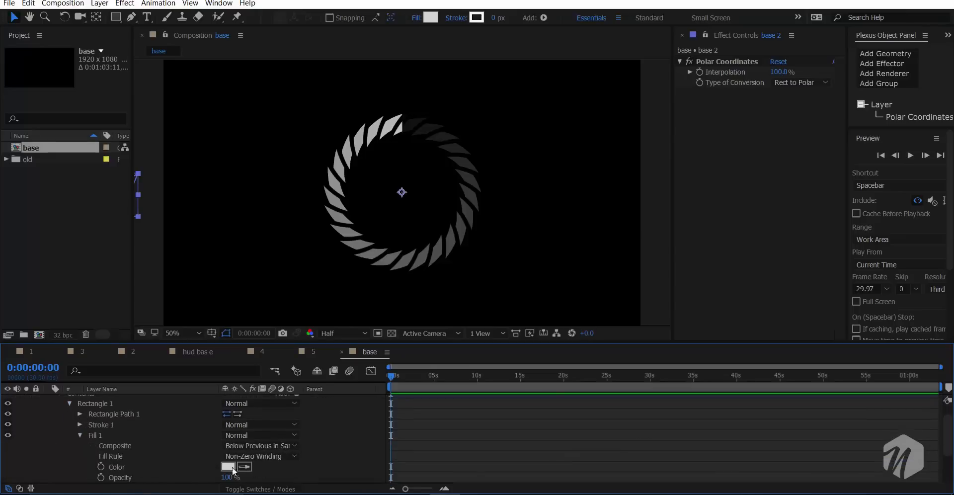
- Give the Rectangle 1 bars in the base 2 layer a stroke width of 4
click(79, 424)
click(226, 442)
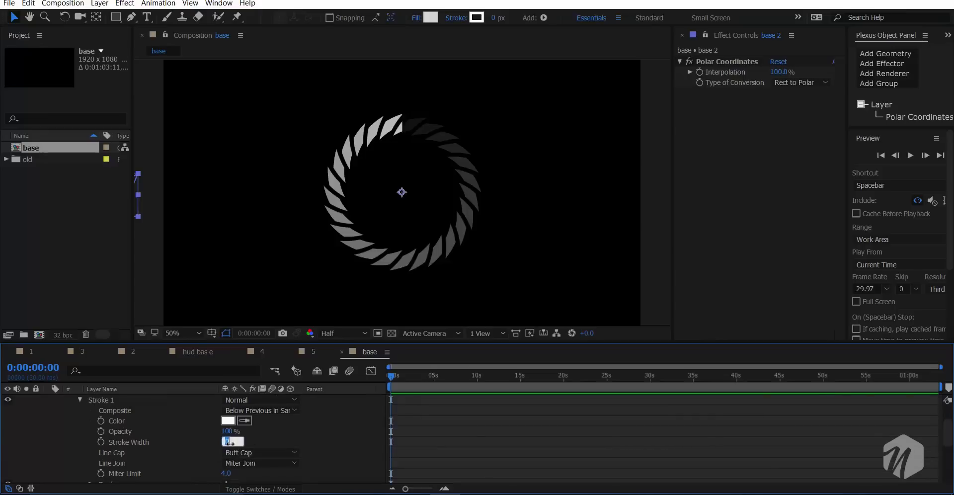
click(283, 443)
scroll(364, 193, up, 1)
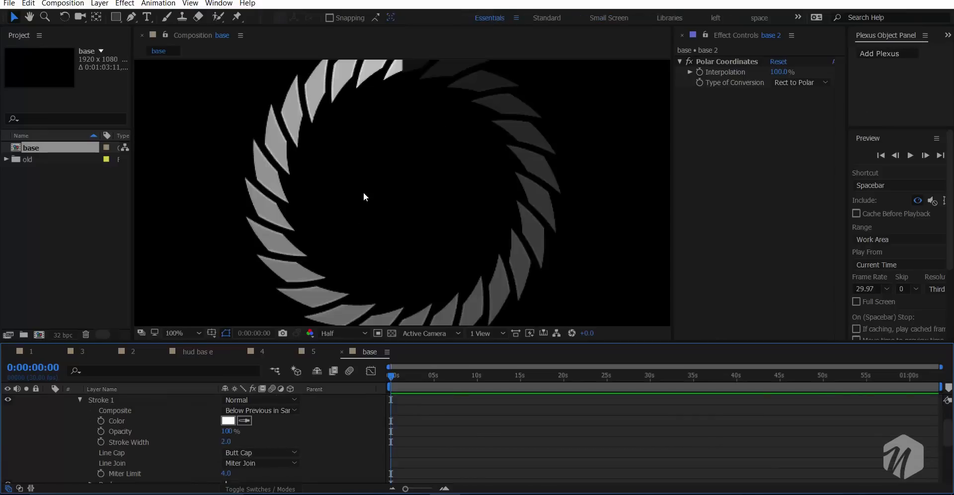
drag(228, 445, 231, 444)
scroll(291, 217, down, 1)
scroll(290, 217, up, 1)
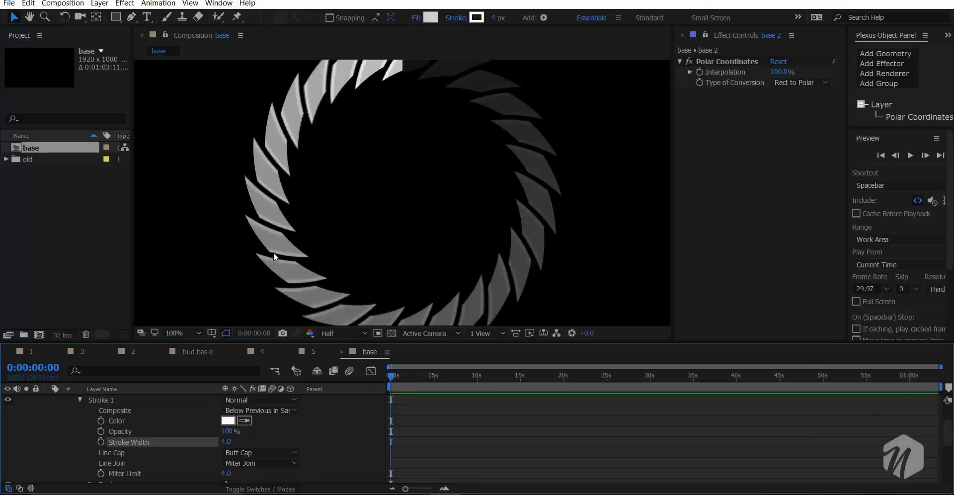
scroll(151, 463, down, 1)
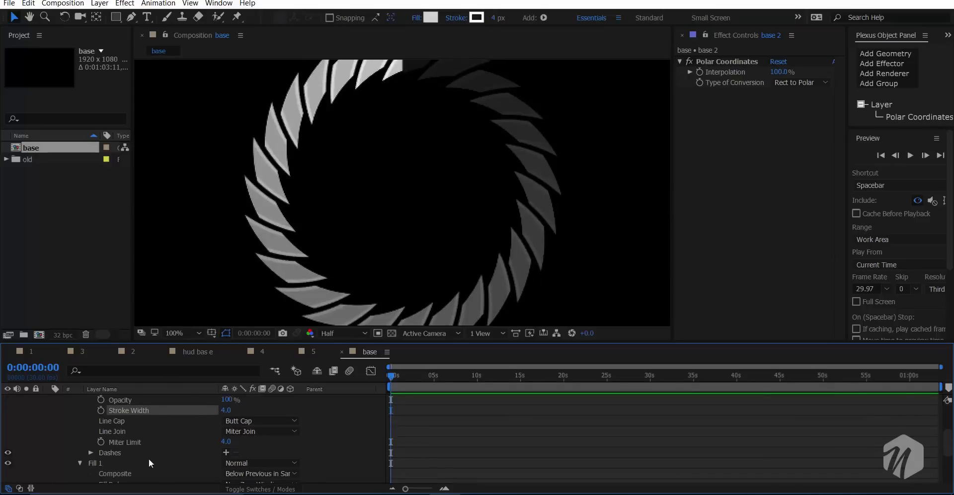
- Collapse the stroke properties and set the Rectangle Path 1 roundness in base 2 to 74
scroll(132, 451, up, 2)
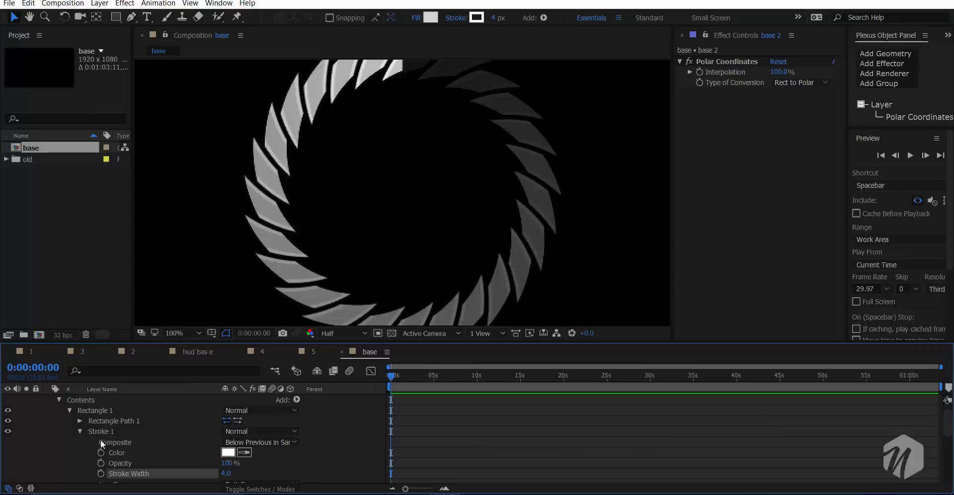
click(79, 430)
click(79, 422)
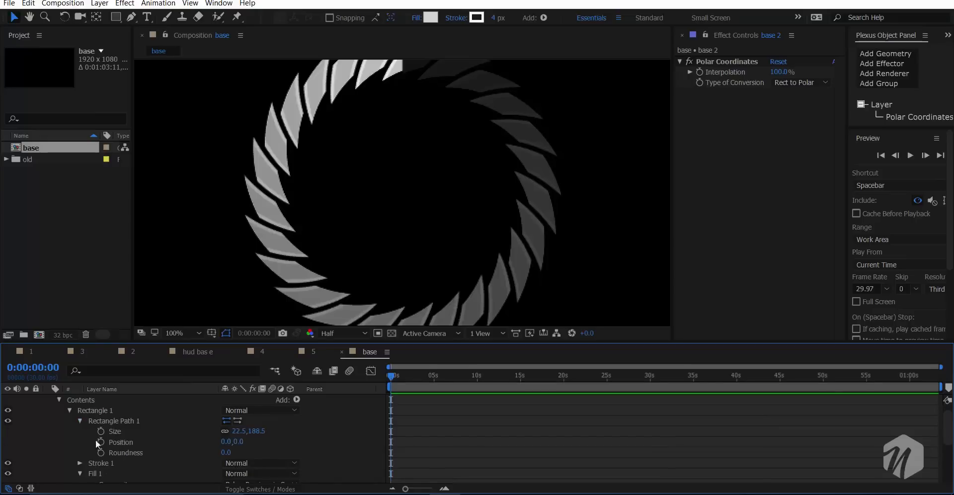
drag(225, 454, 301, 445)
drag(211, 453, 136, 454)
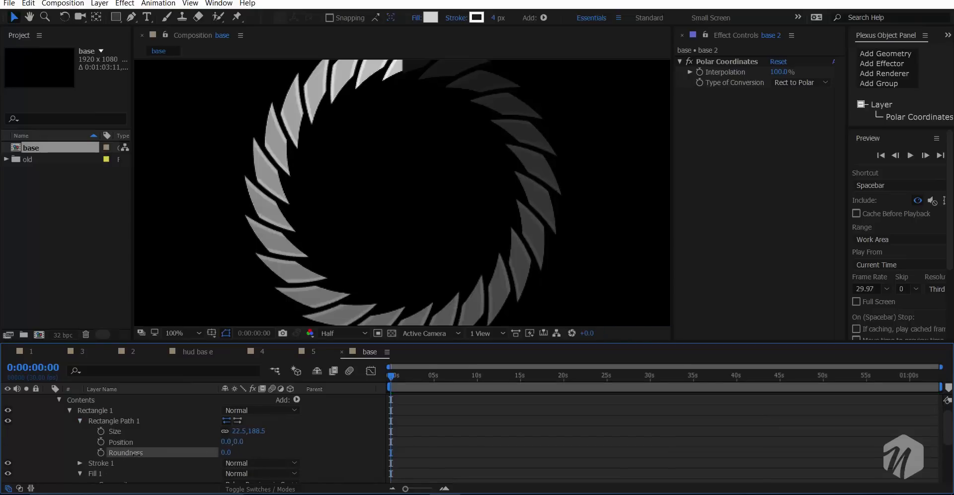
drag(210, 441, 186, 450)
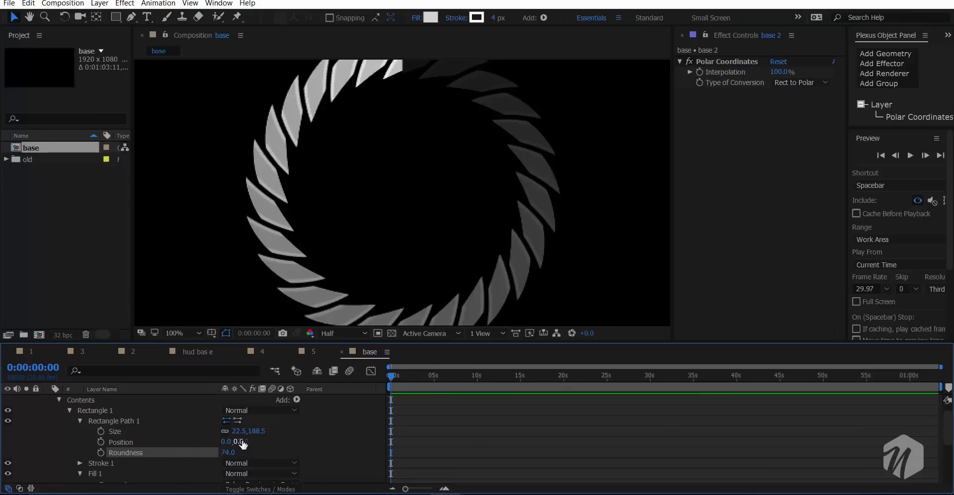
- Set the Rectangle Path 1 position in base 2 to 0, 229, then unsolo the layer and collapse its properties
drag(243, 441, 52, 401)
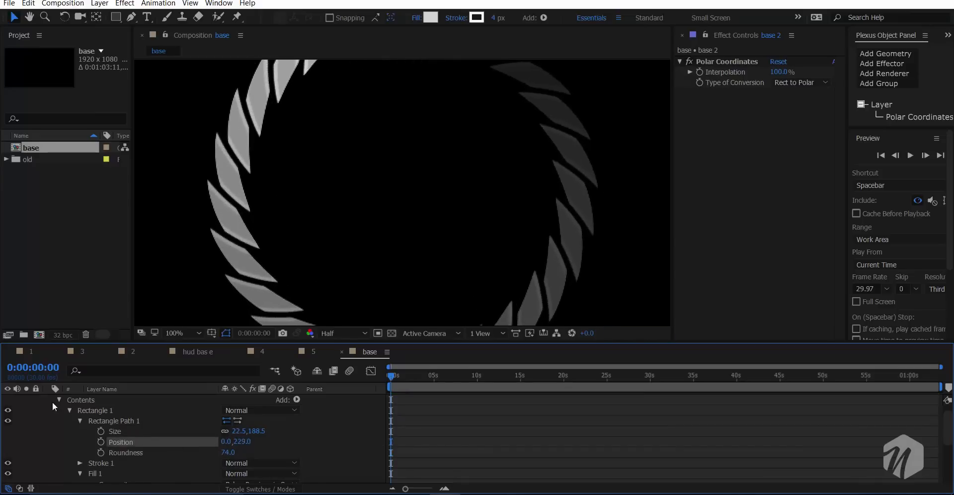
scroll(48, 402, up, 1)
click(28, 400)
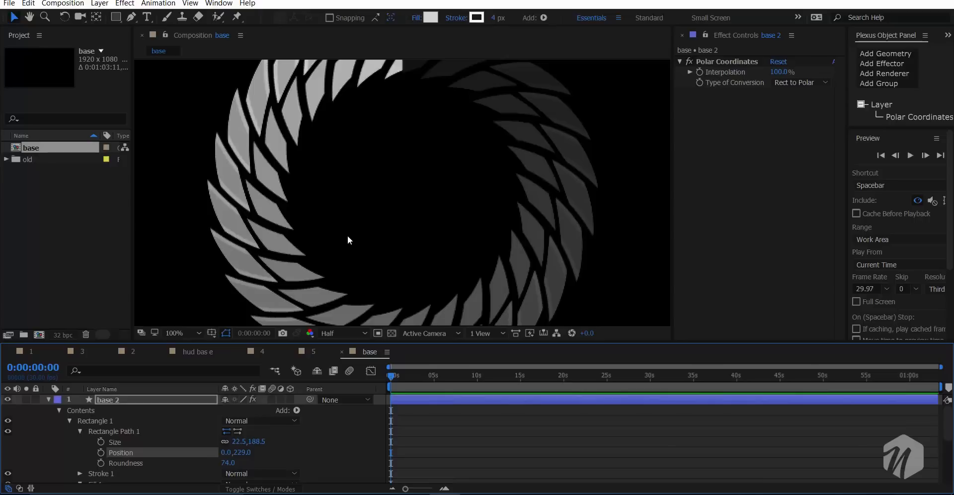
key(comma)
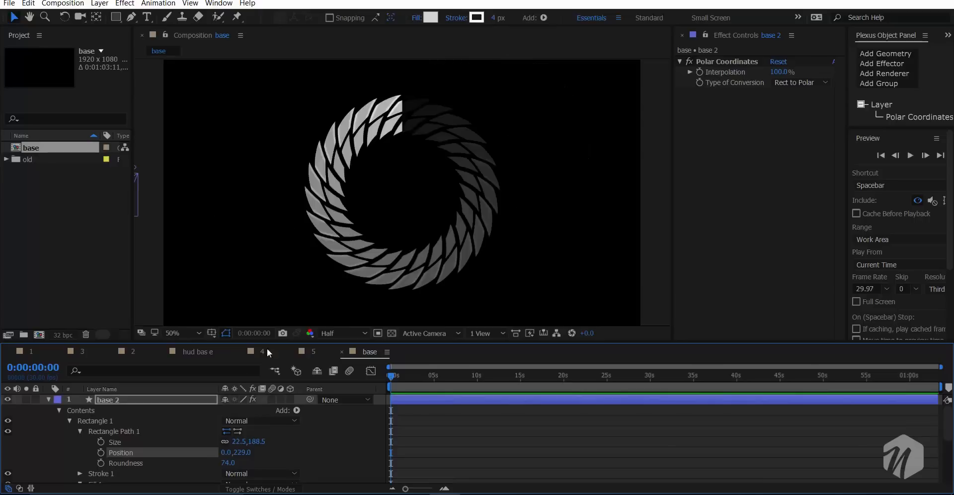
click(49, 399)
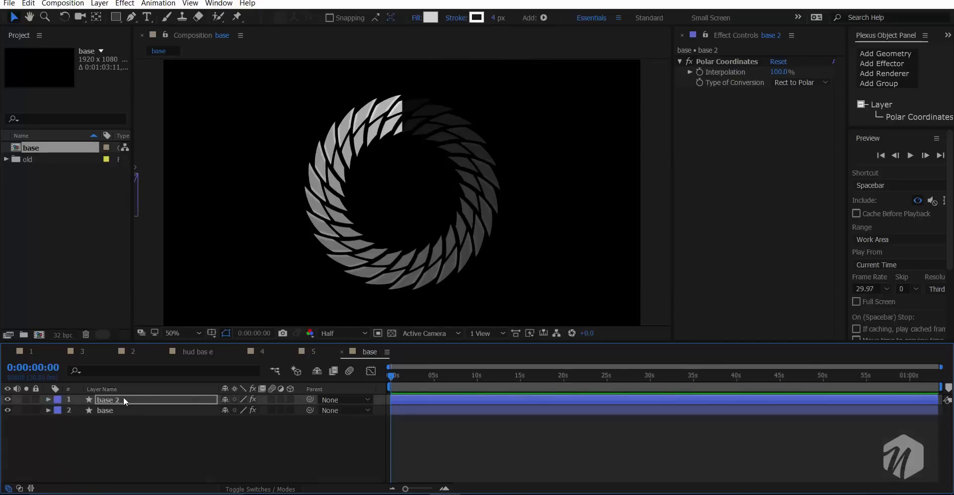
- Duplicate the base 2 layer and expand the copy's Repeater 1 transform properties
key(ctrl+d)
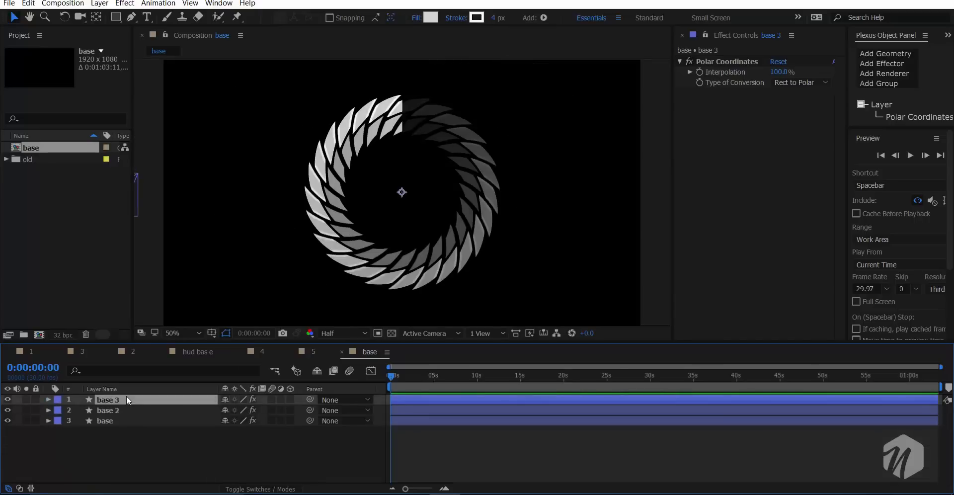
click(48, 399)
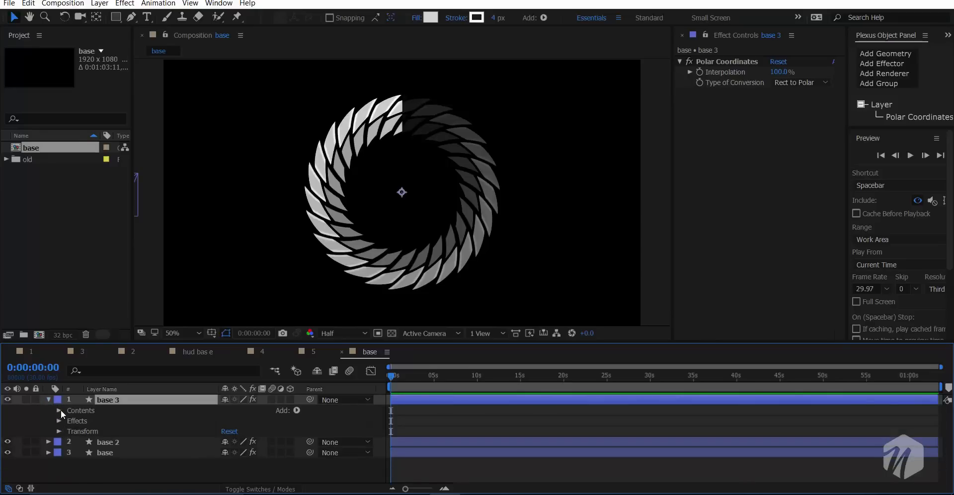
click(59, 410)
click(70, 431)
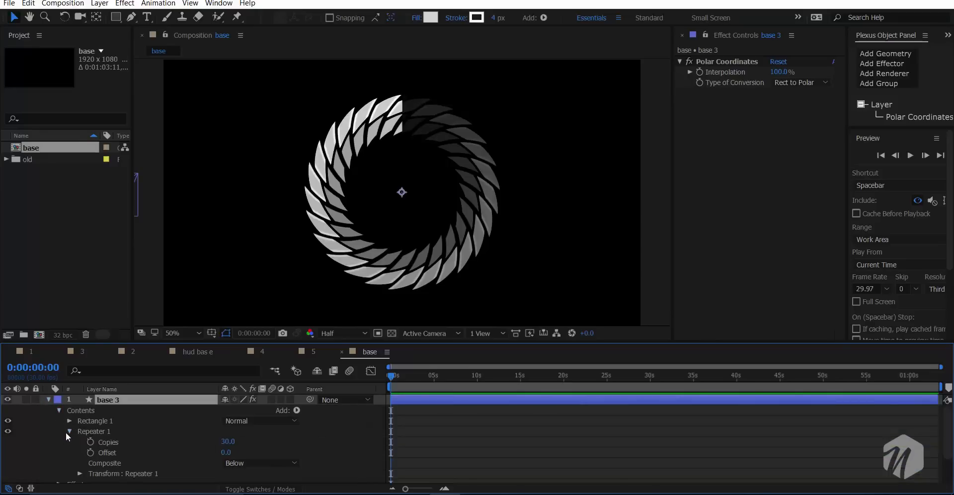
scroll(80, 450, down, 1)
click(79, 442)
scroll(202, 467, down, 1)
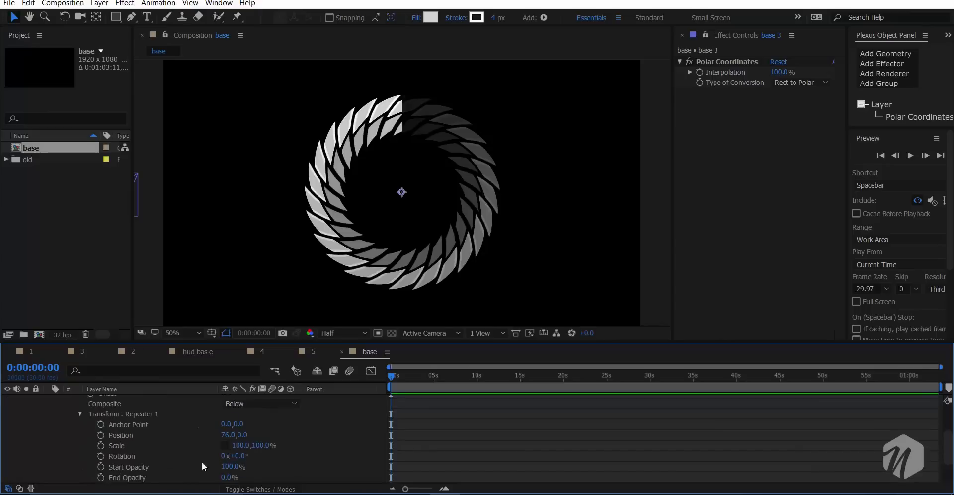
- Try a start opacity of 71% and an anchor point of 0, 40 on the base 3 repeater, undoing each change
drag(240, 457, 213, 470)
key(ctrl+z)
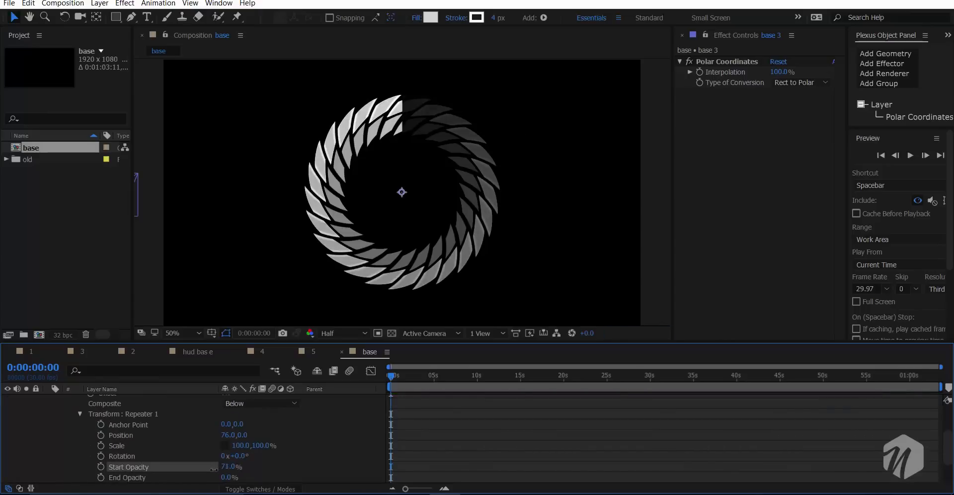
key(ctrl+z)
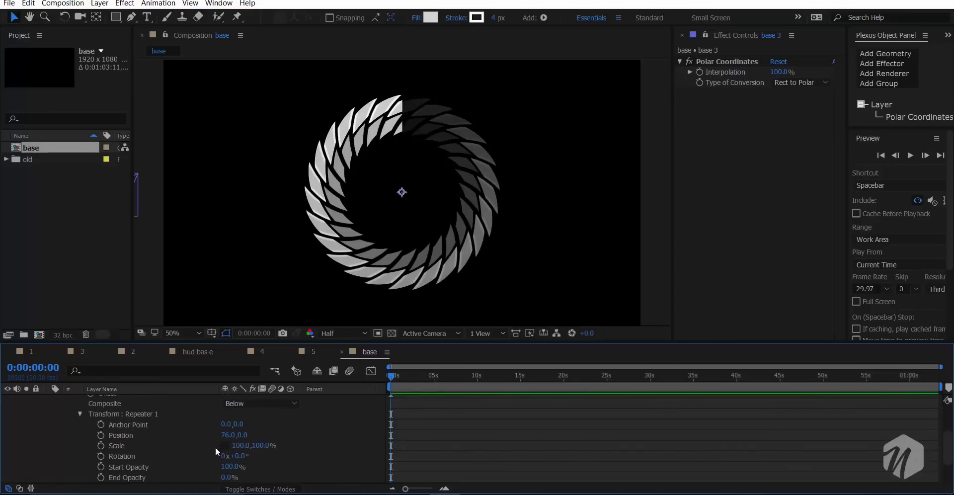
drag(238, 446, 273, 416)
key(ctrl+z)
key(ctrl+z)
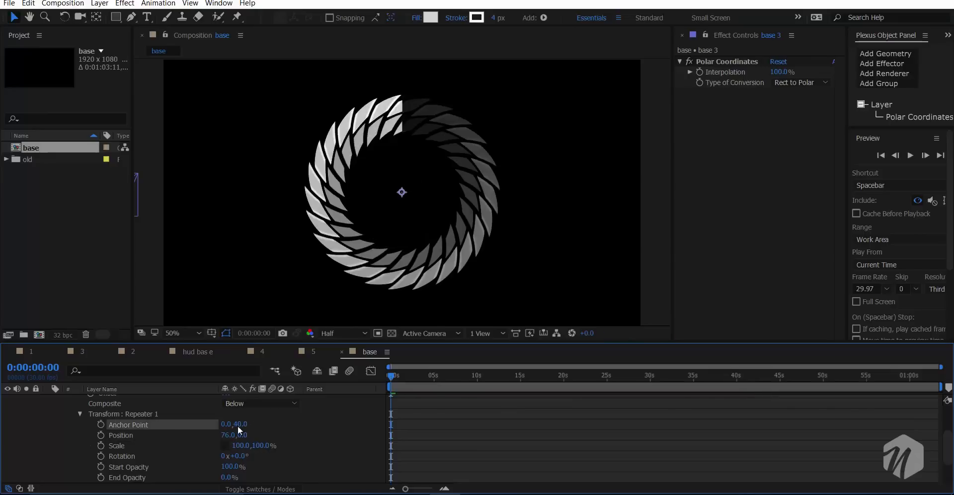
key(ctrl+z)
- Reshape Rectangle 1 in base 3 with anchor point 0, 301, position -1078.2, 261.1, scale 246, 28% and skew -65
scroll(95, 415, up, 2)
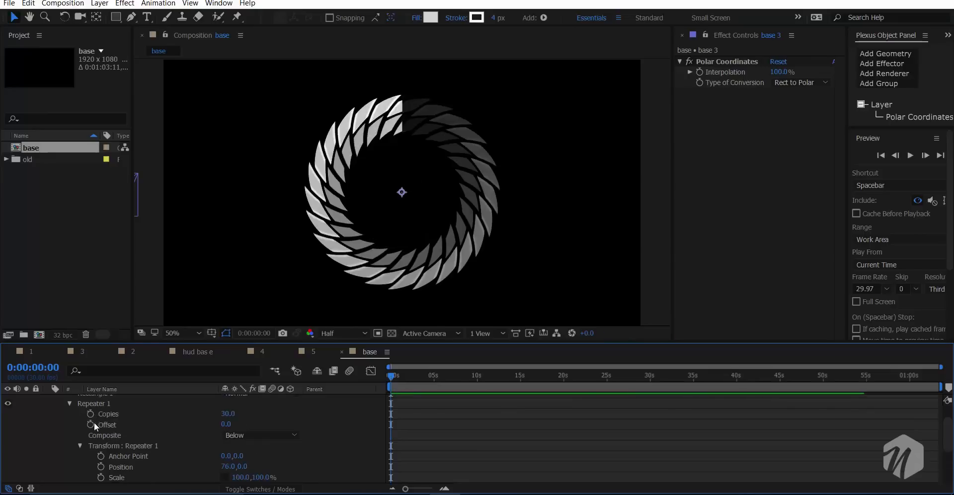
scroll(133, 427, up, 1)
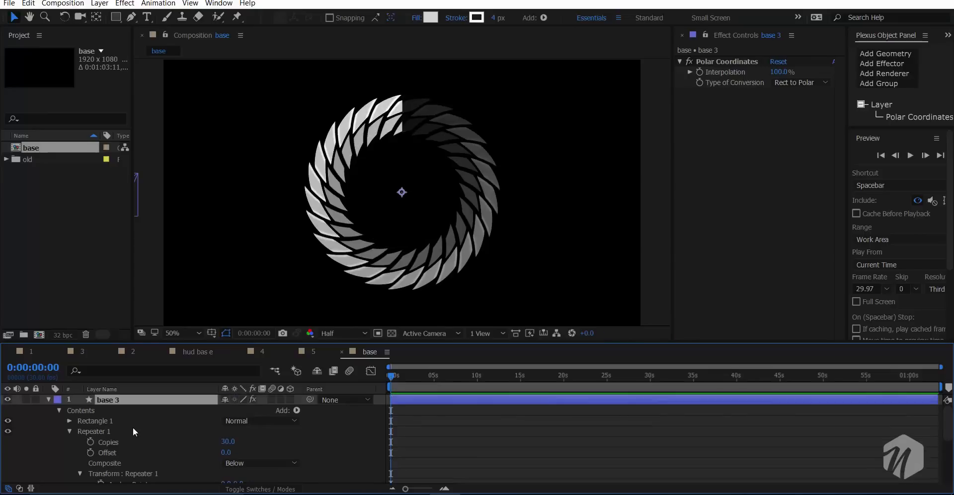
click(70, 421)
click(79, 463)
scroll(79, 466, down, 3)
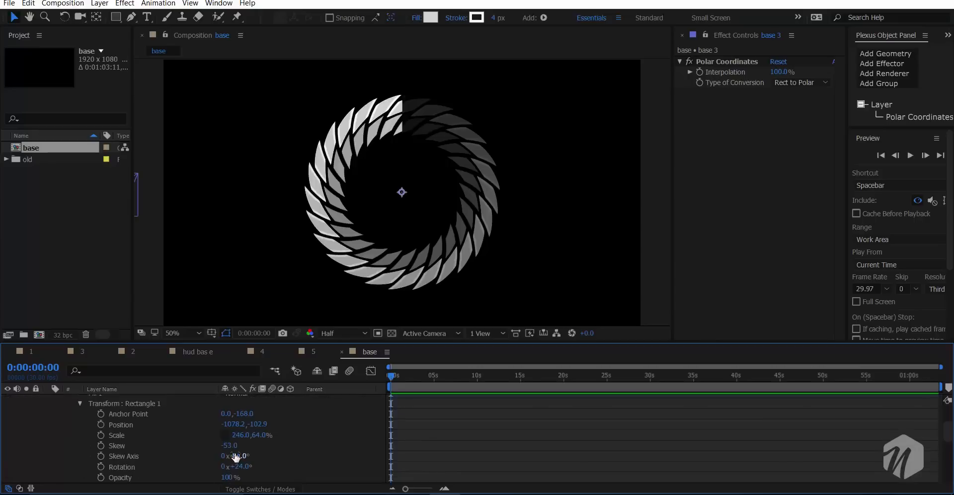
drag(244, 414, 578, 378)
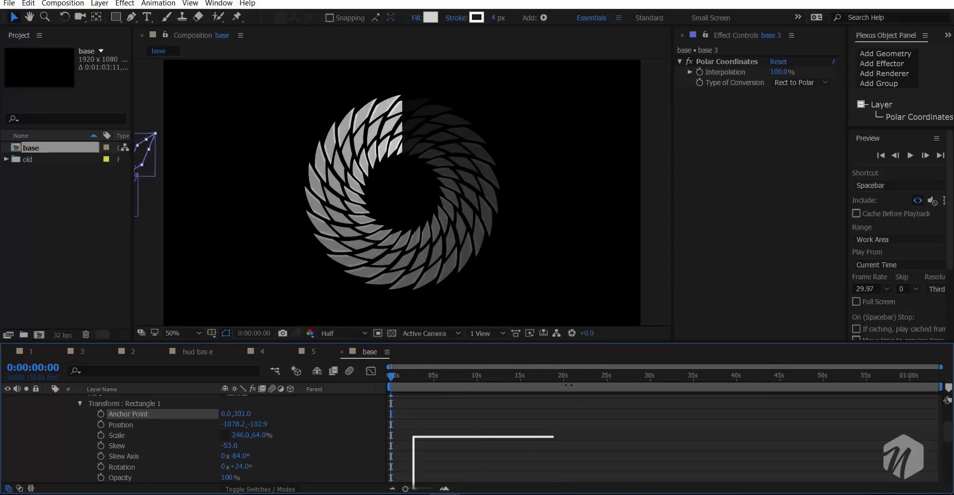
drag(256, 434, 506, 401)
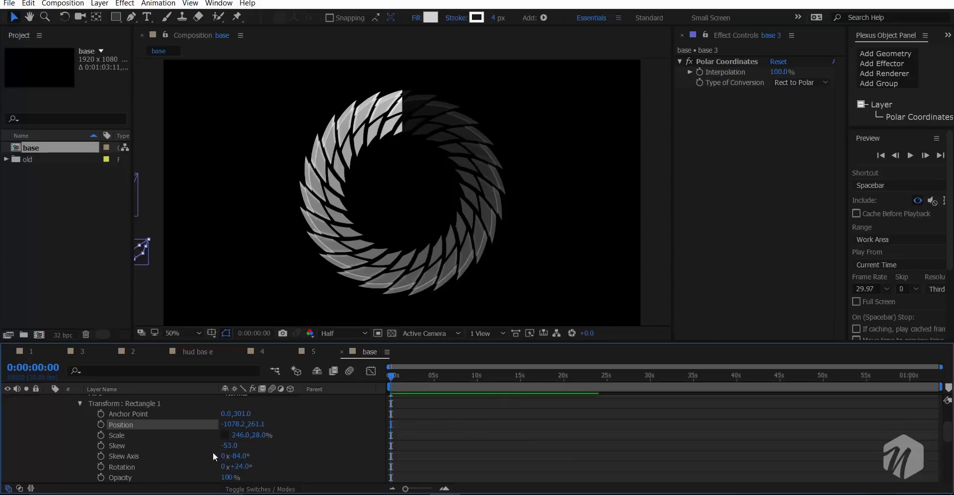
mouse_move(227, 445)
mouse_down()
mouse_move(237, 444)
mouse_move(222, 447)
mouse_up()
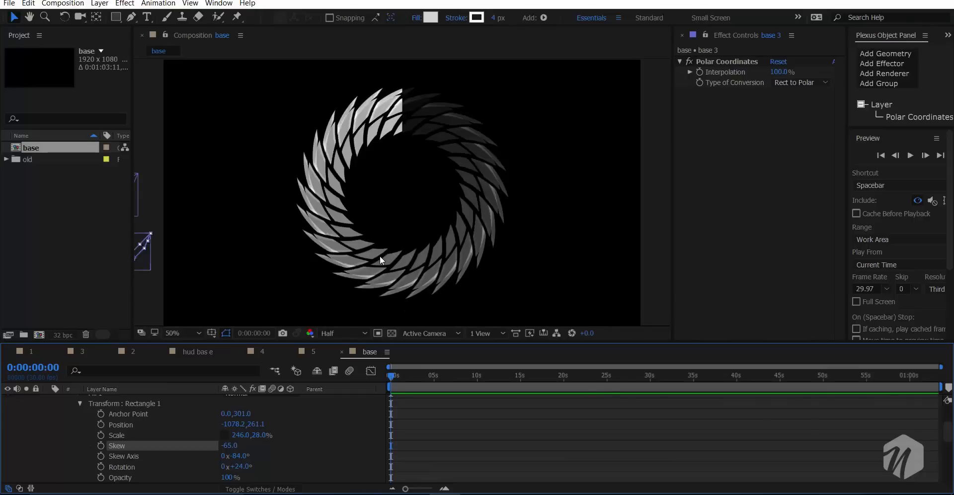
- Collapse base 3, duplicate it, and expand the copy's Rectangle 1 transform properties
scroll(368, 243, up, 1)
scroll(368, 243, down, 1)
scroll(149, 442, up, 3)
click(47, 401)
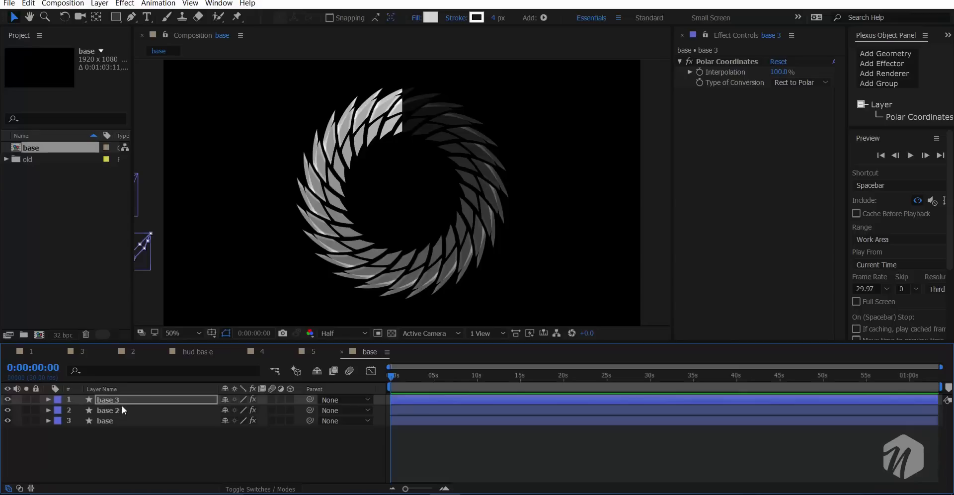
click(121, 402)
key(ctrl+d)
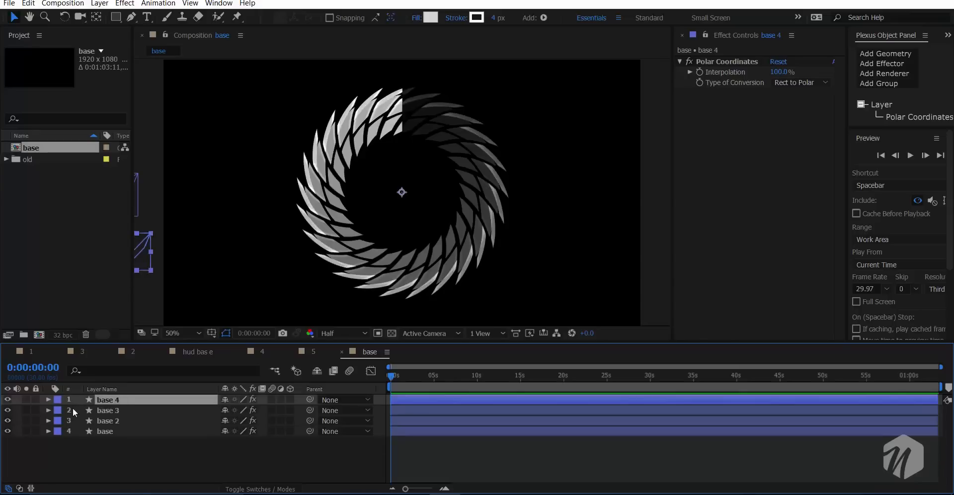
click(47, 399)
click(62, 413)
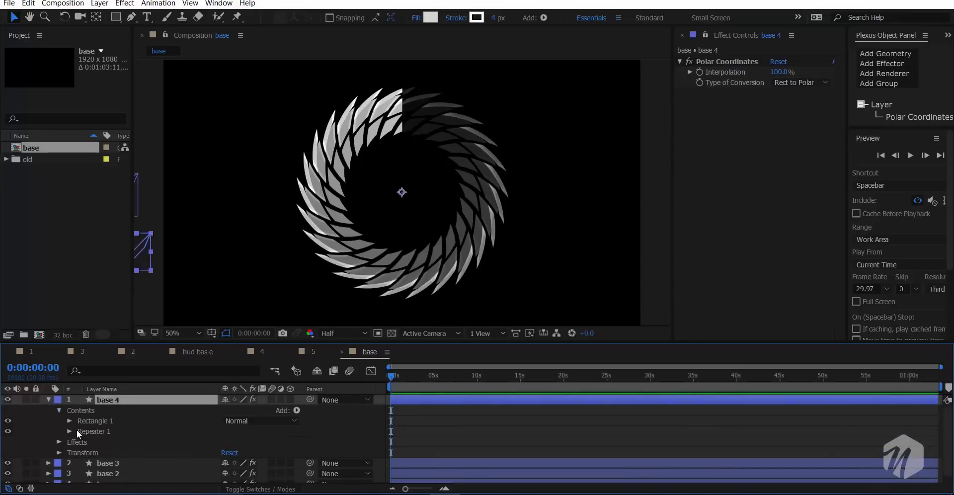
click(69, 421)
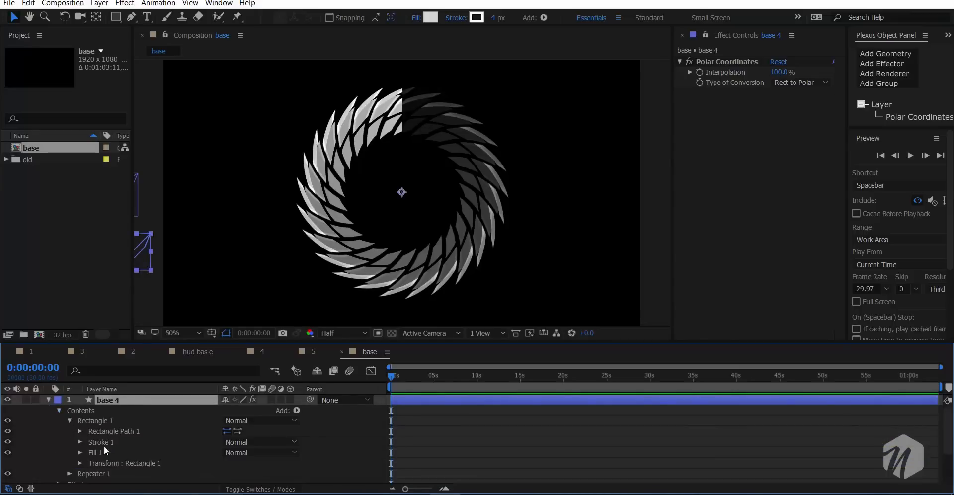
click(78, 462)
- Set the Rectangle 1 position in base 4 to -1078.2, -85.9 and its rotation to 223°
drag(247, 466, 247, 468)
drag(256, 429, 17, 450)
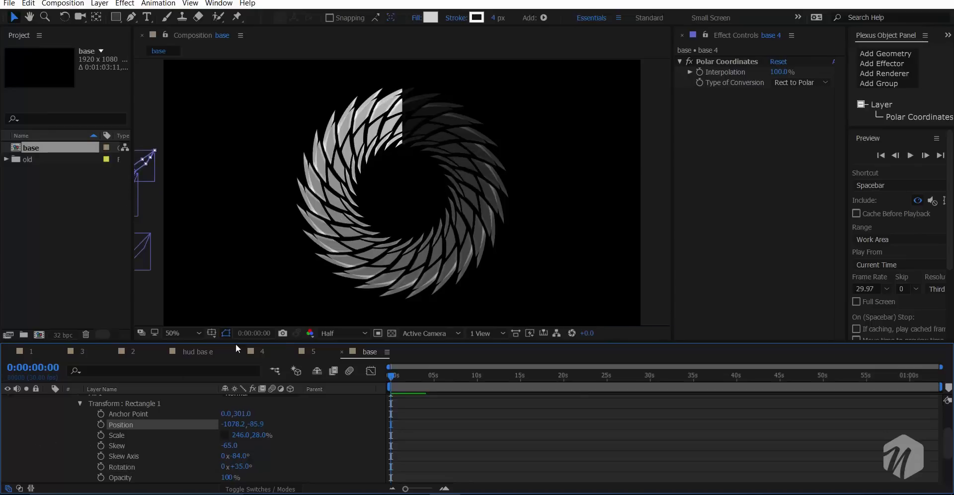
drag(247, 466, 338, 452)
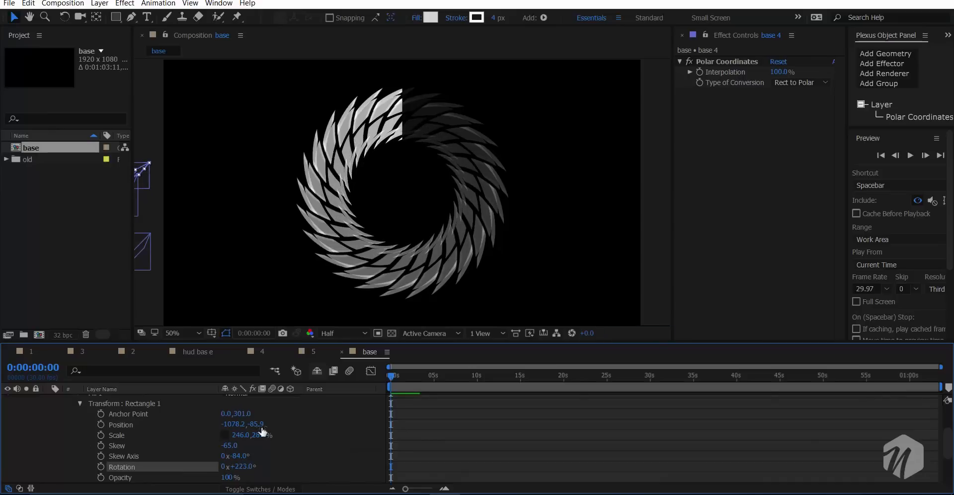
- Set the Rectangle 1 anchor point in base 4 to 0, 200 and its scale to 246, 27%
drag(241, 413, 146, 437)
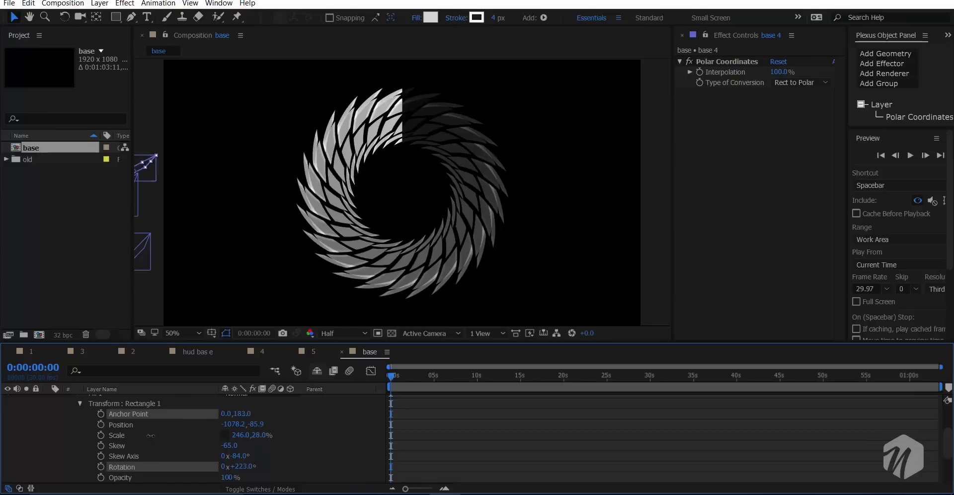
scroll(333, 261, down, 2)
scroll(333, 261, up, 2)
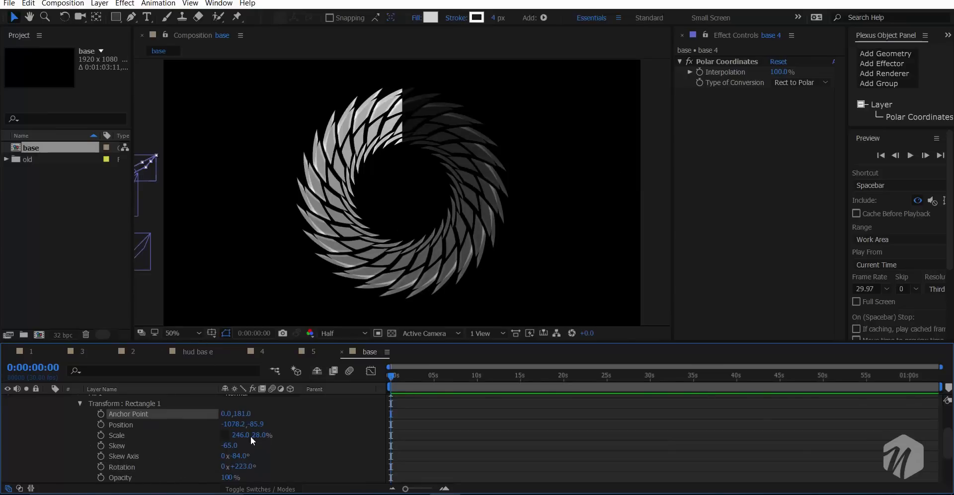
mouse_move(250, 437)
mouse_down()
mouse_move(437, 404)
mouse_move(259, 448)
mouse_move(266, 446)
mouse_up()
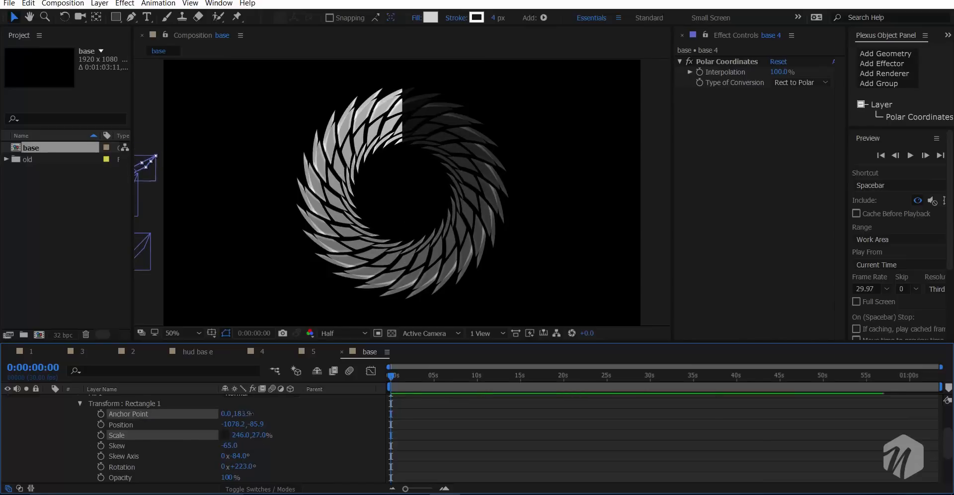
drag(242, 414, 784, 381)
drag(333, 441, 285, 473)
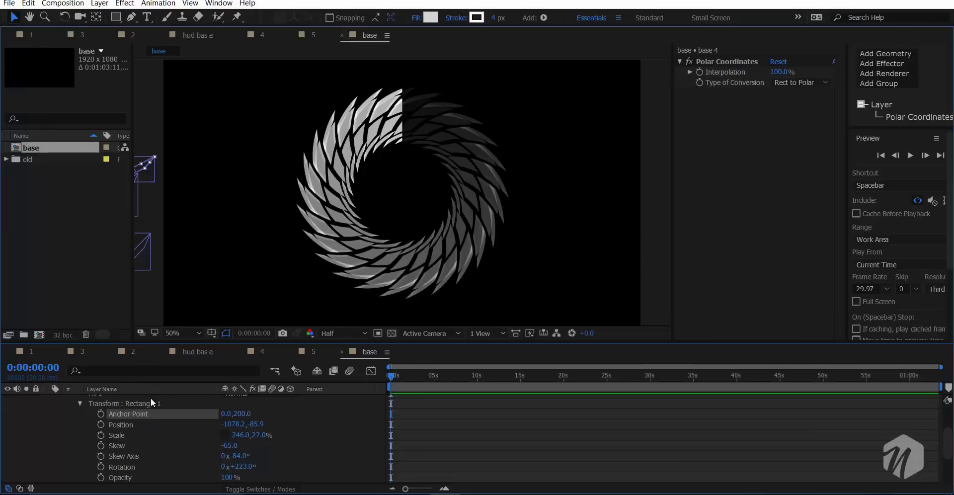
- Maximize the timeline, add the expression wiggle(.2,100) to the Rectangle 1 rotation in base 4, and collapse the layer
key(grave)
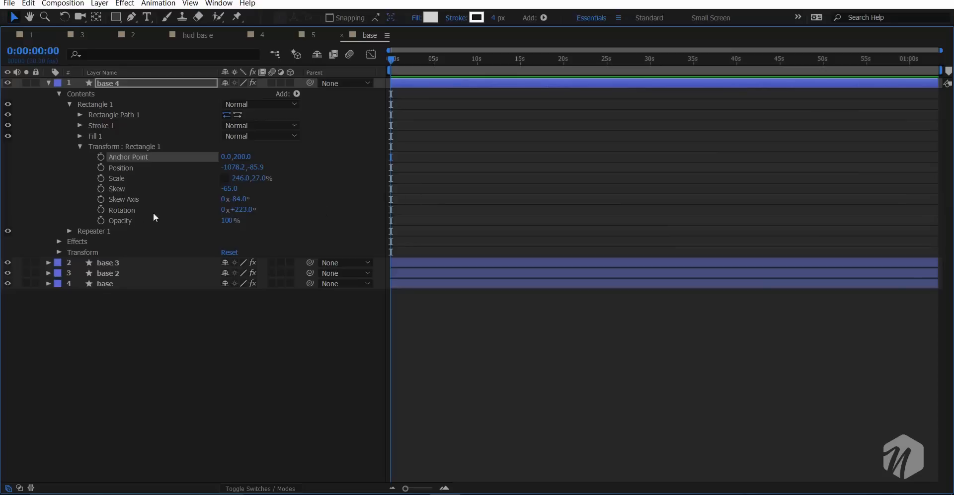
alt+click(101, 209)
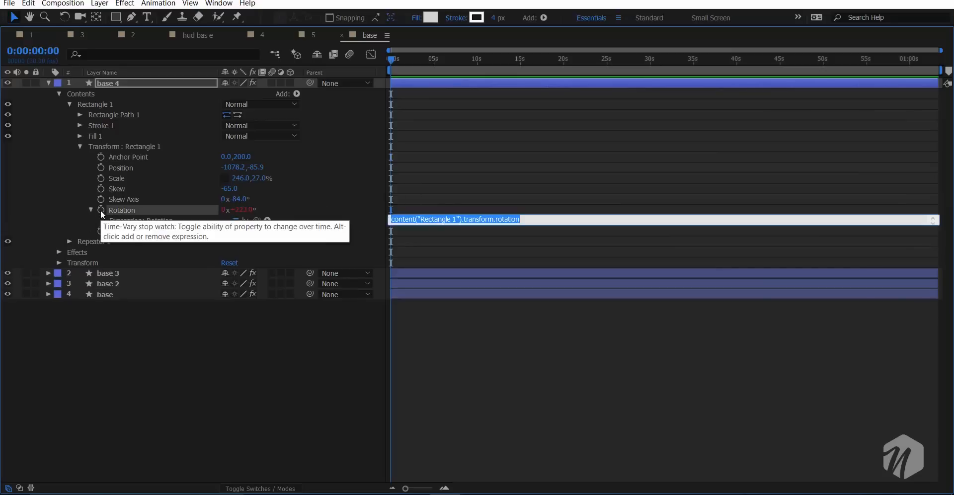
text(wiggl)
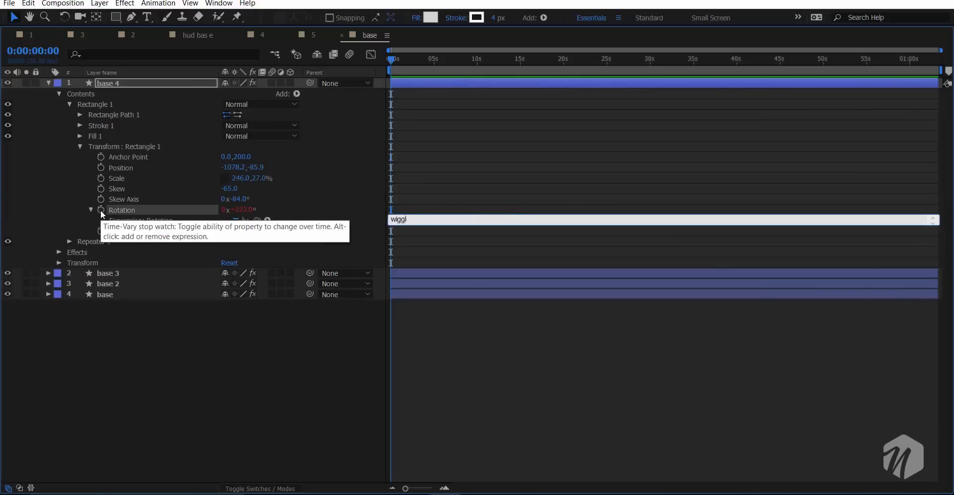
text(e(.2,100))
click(49, 82)
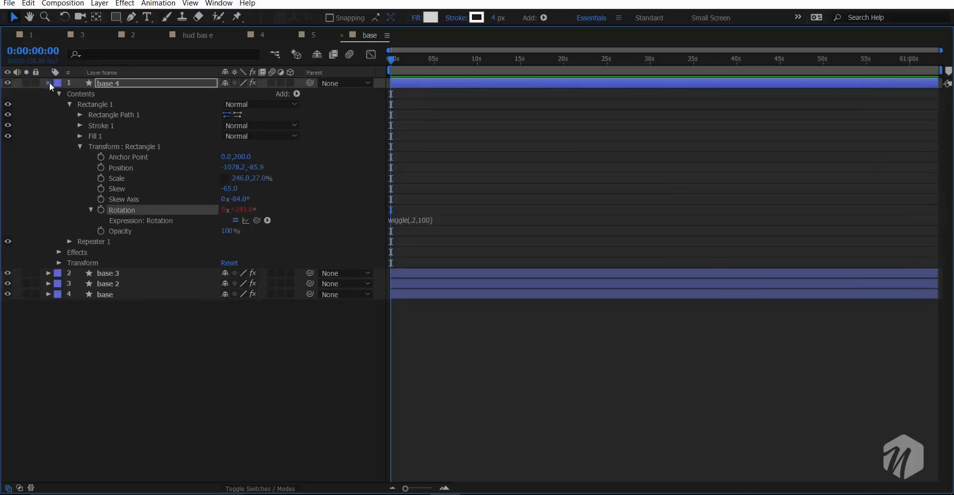
click(49, 83)
- Add the expression wiggle(.2,100) to the Rectangle 1 rotation in base 3 and collapse the layer
click(50, 93)
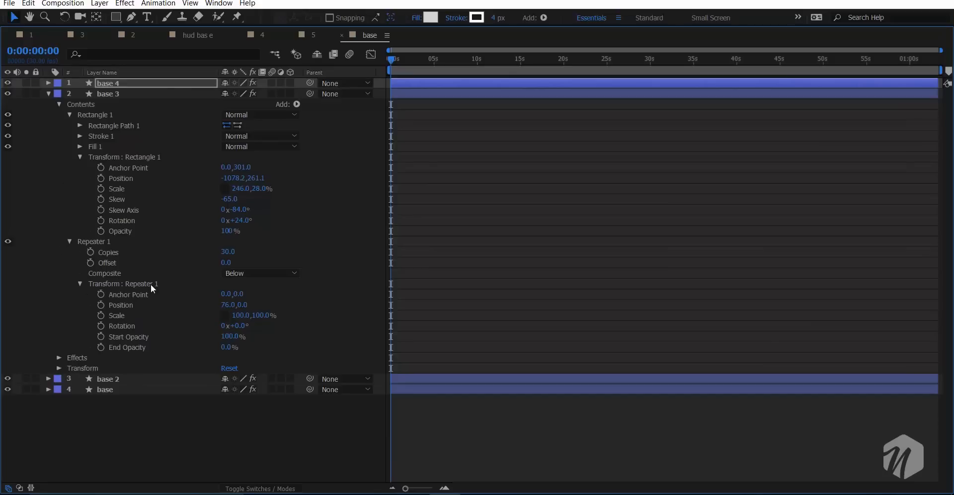
alt+click(100, 220)
text(w)
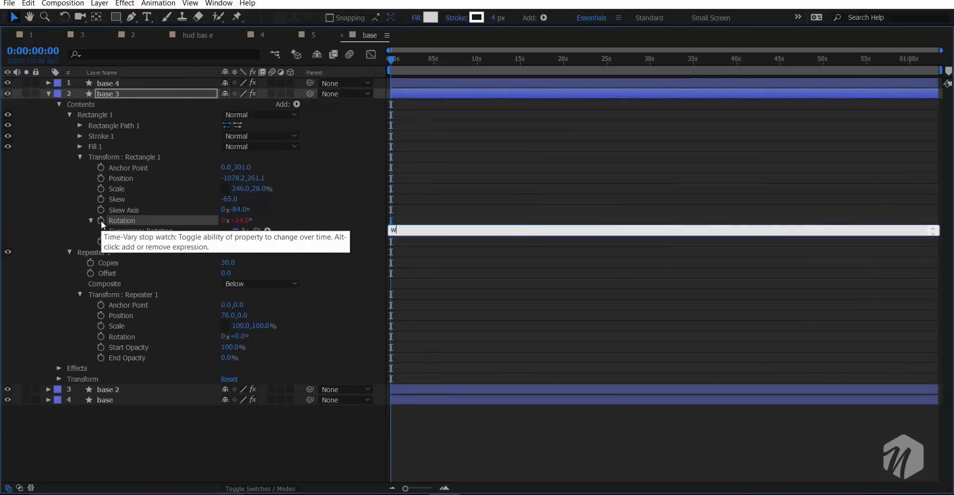
text(iggle)
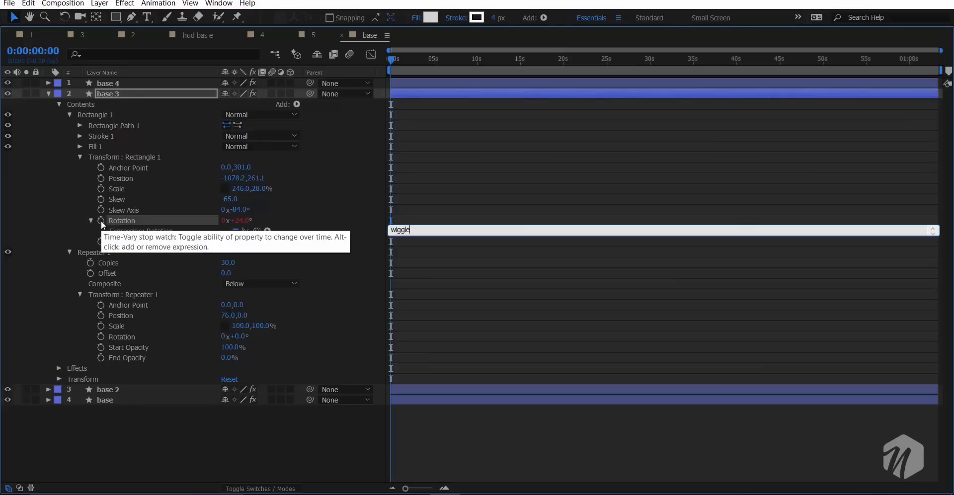
text((.2,100))
click(48, 94)
- Add the expression wiggle(.2,100) to the Rectangle 1 rotation in base 2
click(48, 104)
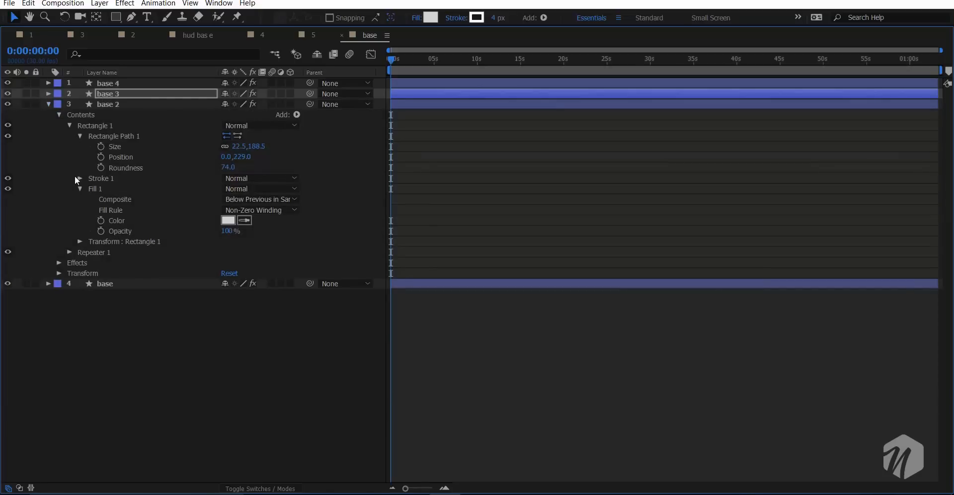
click(80, 241)
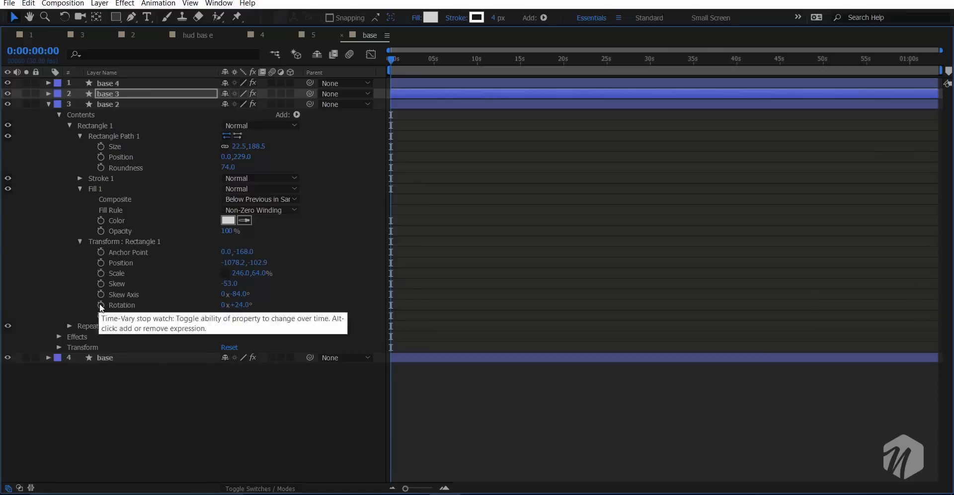
alt+click(101, 305)
text(wigg)
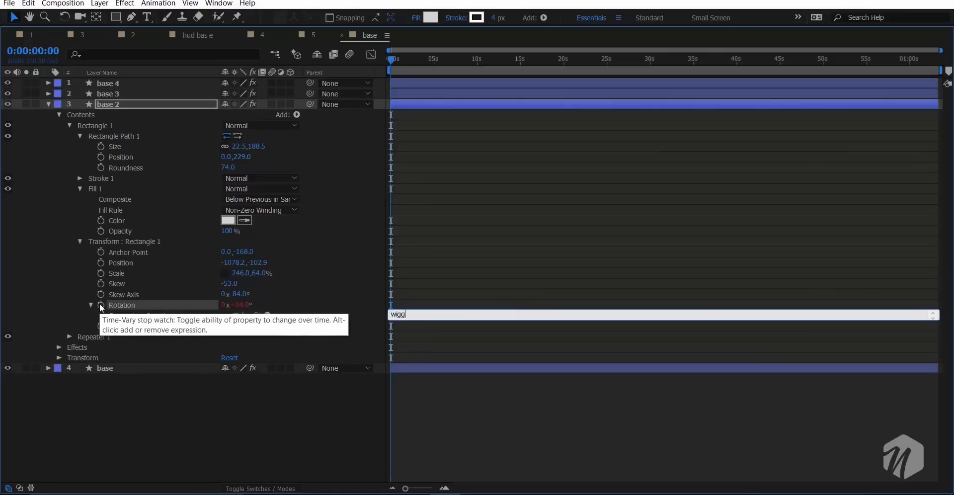
text(le(.2,100))
click(53, 287)
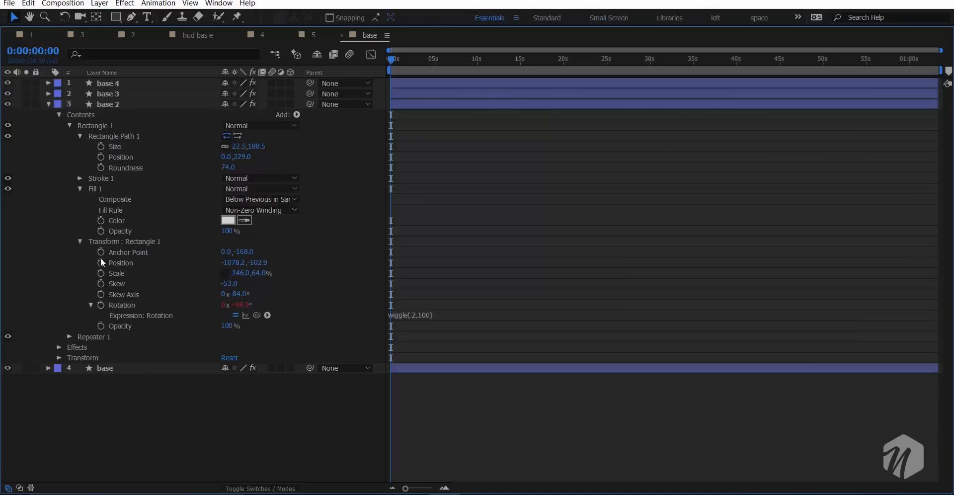
- Link the Rectangle 1 rotation in the base layer to the Rectangle 1 rotation of base 2 with a pick-whipped expression
click(49, 370)
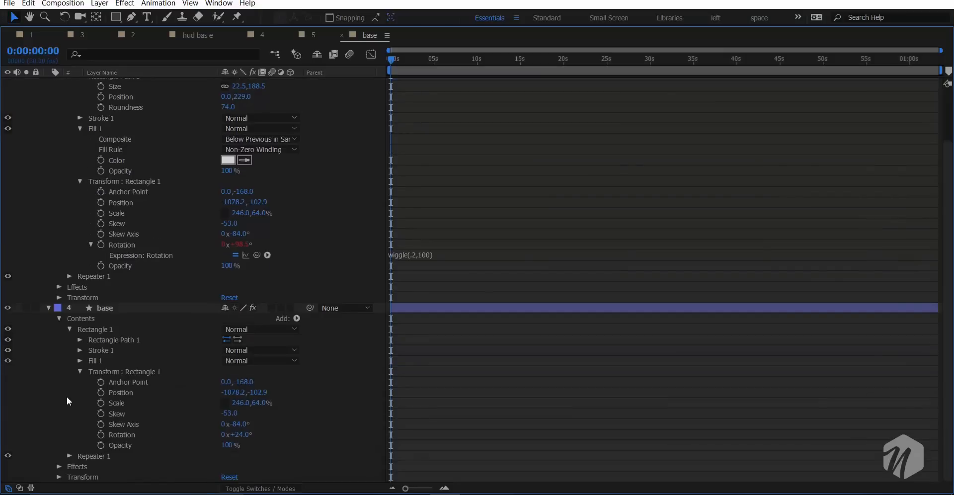
alt+click(100, 434)
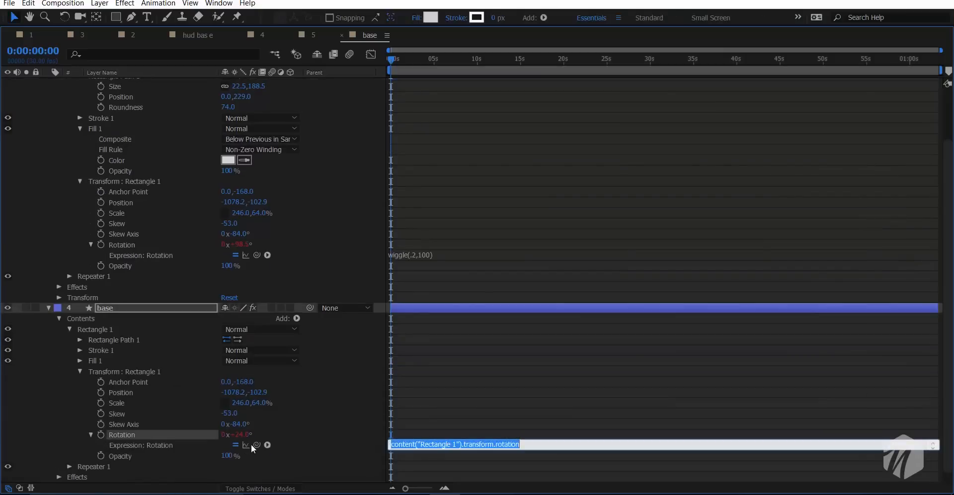
drag(252, 442, 171, 249)
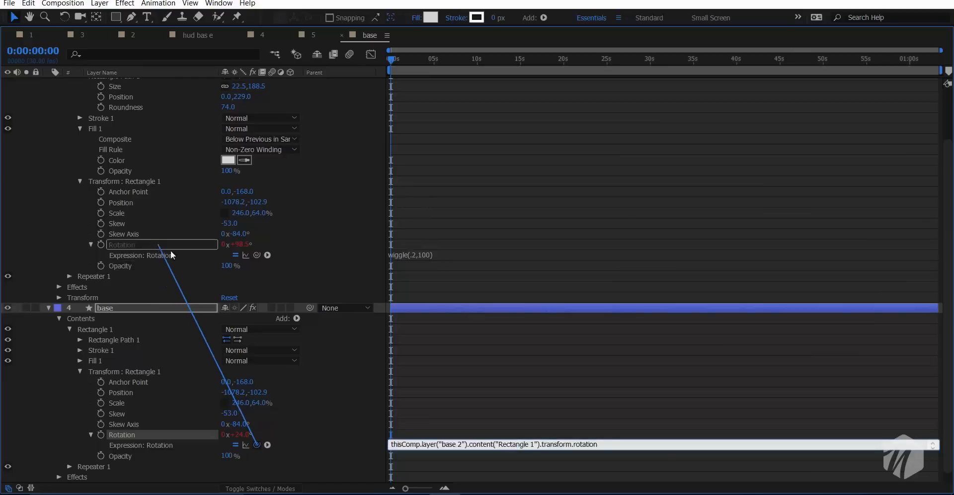
click(381, 396)
- Collapse the base 2 and base layers and restore the timeline to its normal size
scroll(48, 183, up, 1)
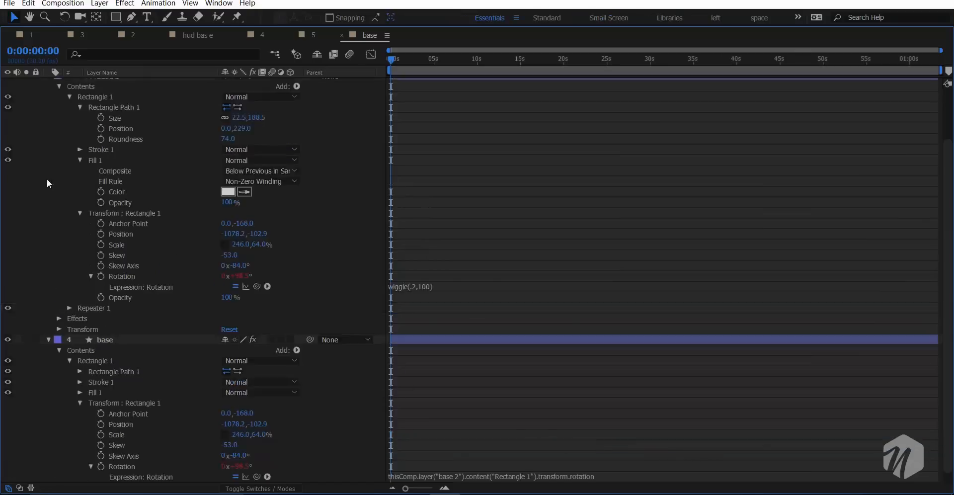
scroll(48, 183, up, 1)
click(48, 104)
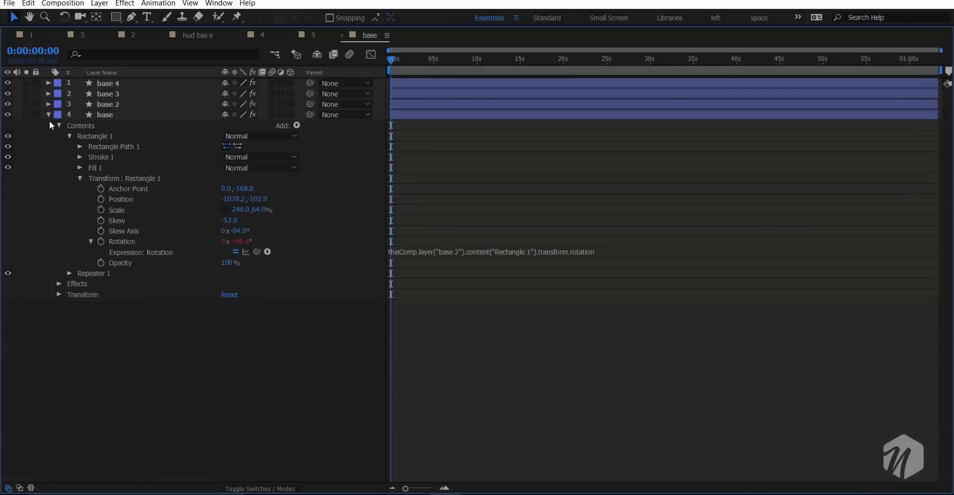
click(48, 114)
key(grave)
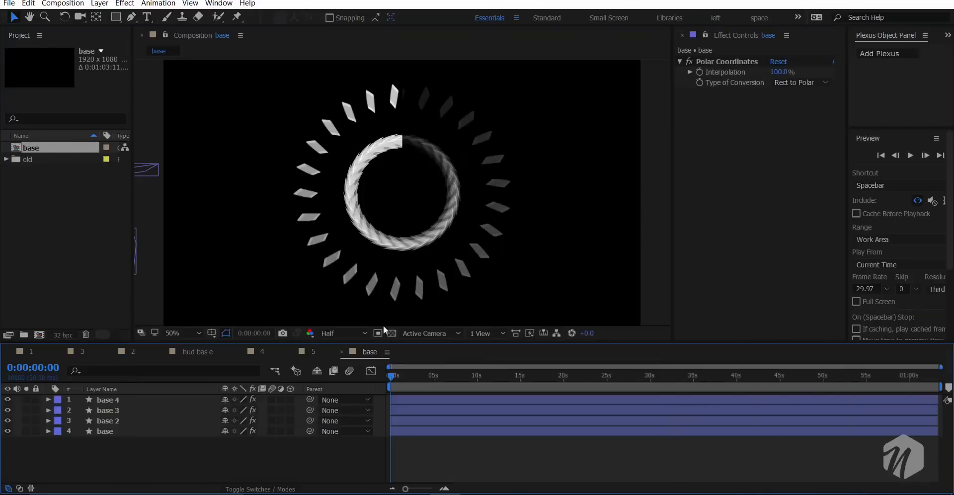
- Preview the ring animation and check frames along the timeline up to about 42 seconds
key(space)
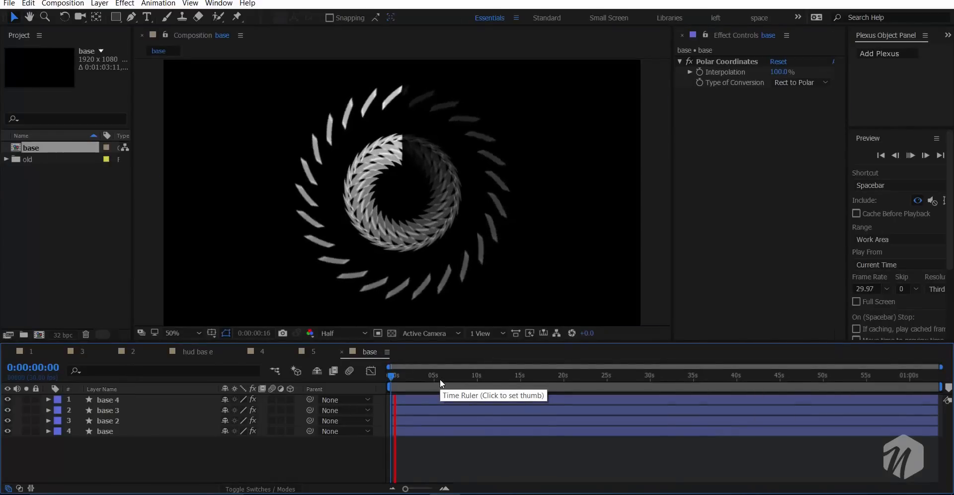
drag(422, 376, 452, 375)
click(481, 380)
click(499, 379)
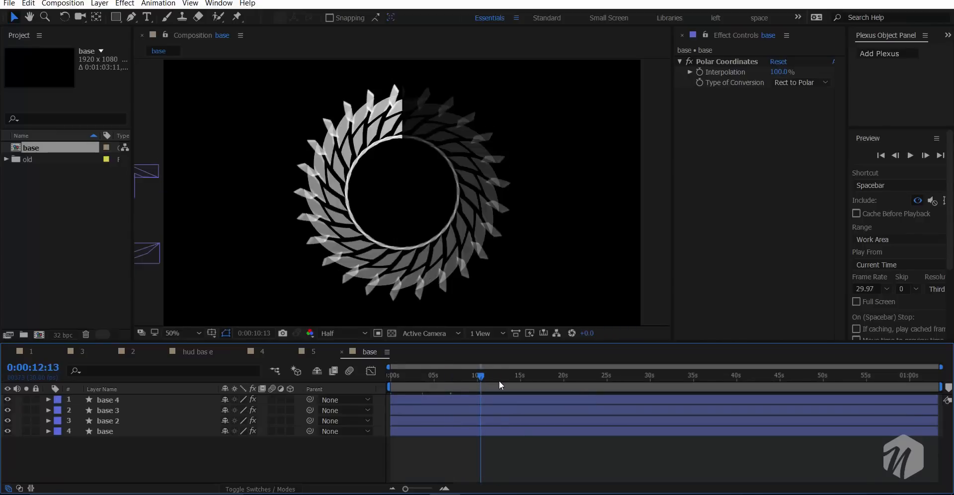
click(523, 381)
click(544, 384)
click(561, 384)
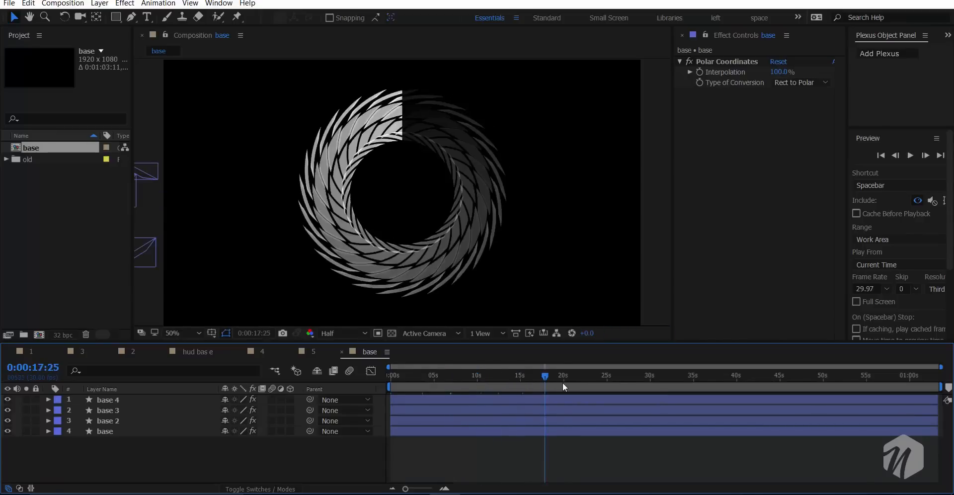
click(576, 384)
click(585, 386)
click(607, 386)
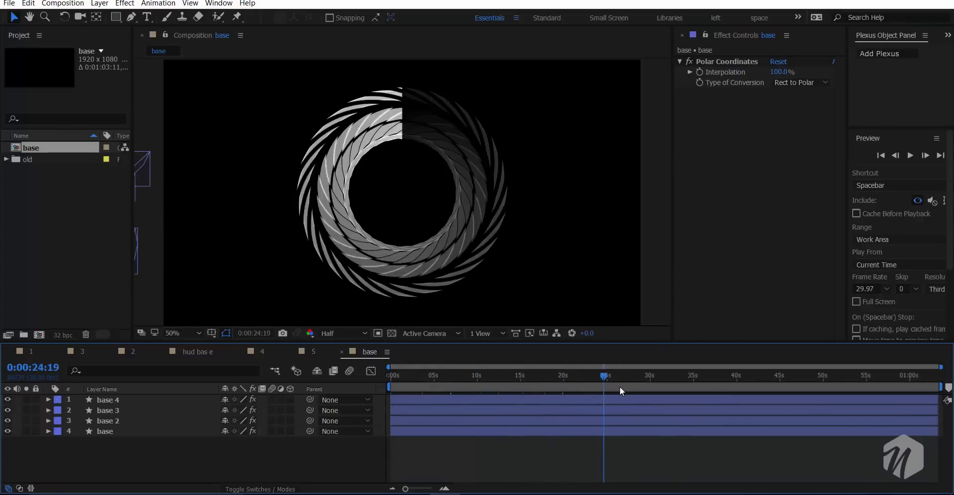
click(619, 386)
click(646, 388)
click(671, 384)
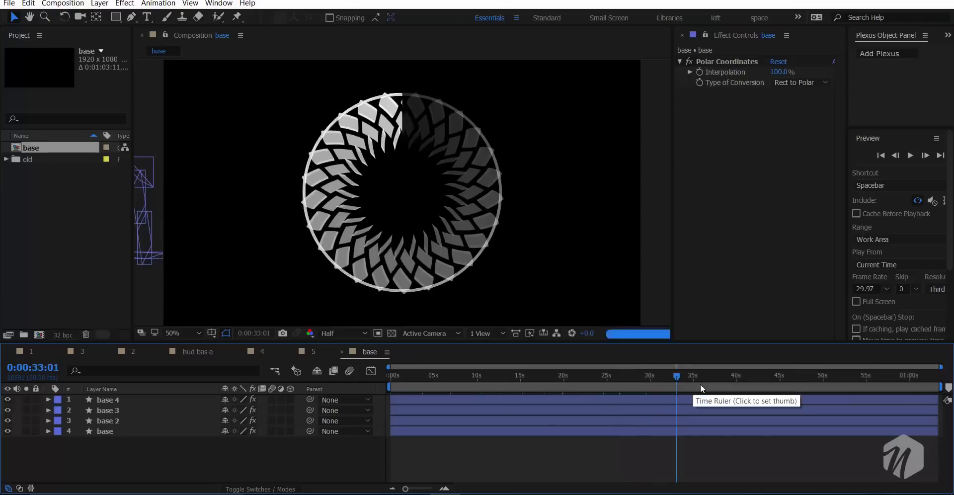
click(699, 384)
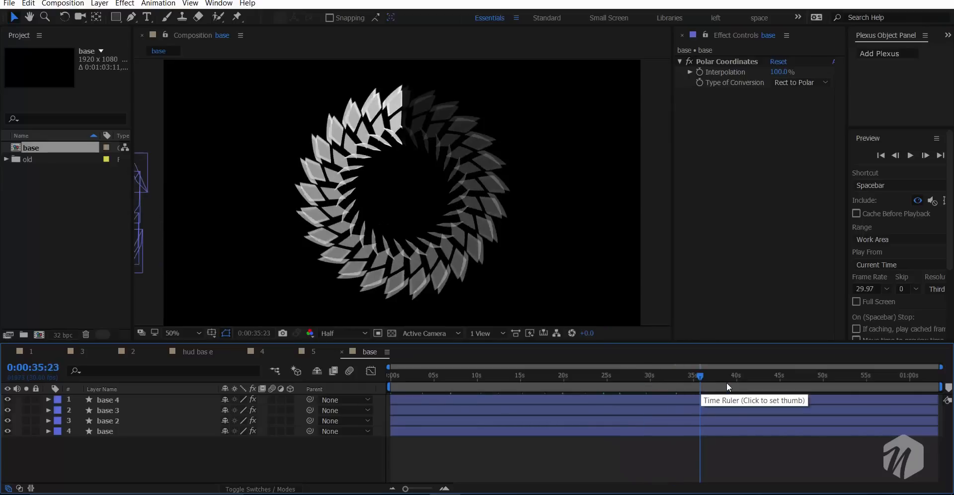
click(727, 383)
click(760, 381)
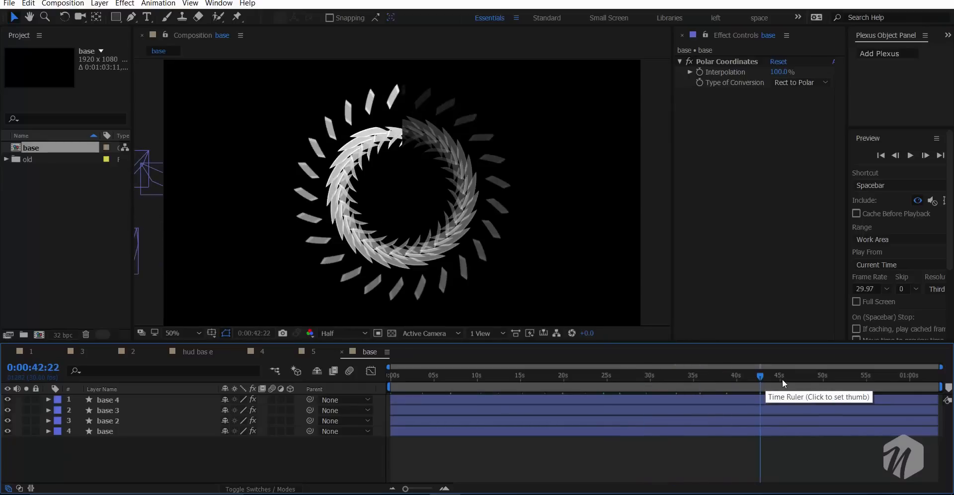
- Check the ring animation at frames across the timeline between about 14 and 46 seconds
click(790, 379)
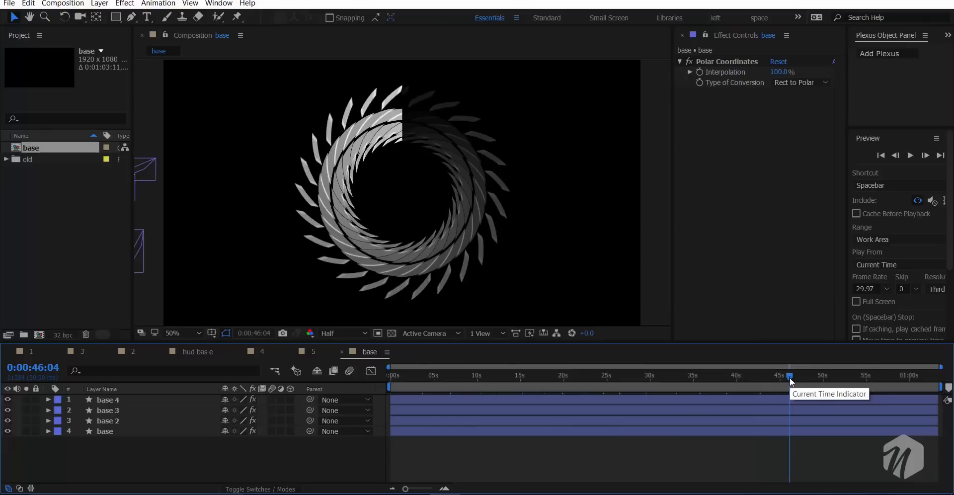
drag(789, 377, 516, 376)
click(529, 376)
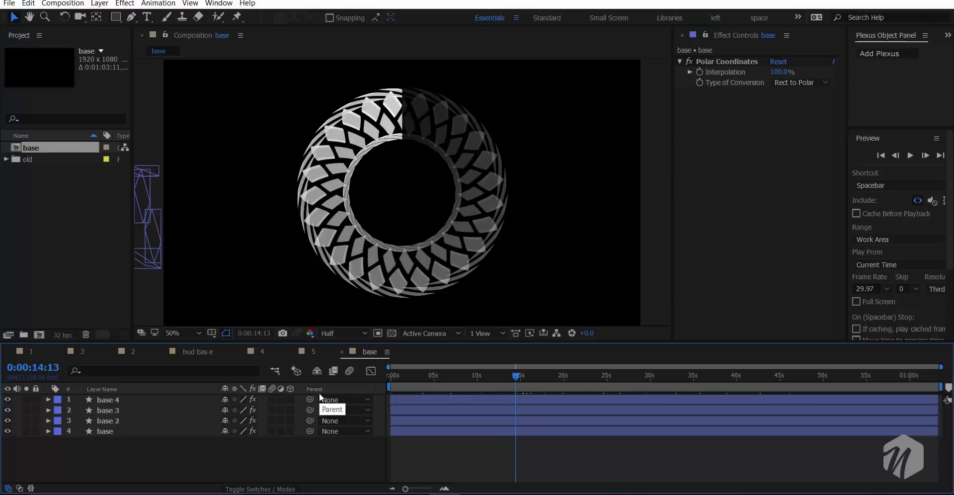
drag(435, 378, 520, 371)
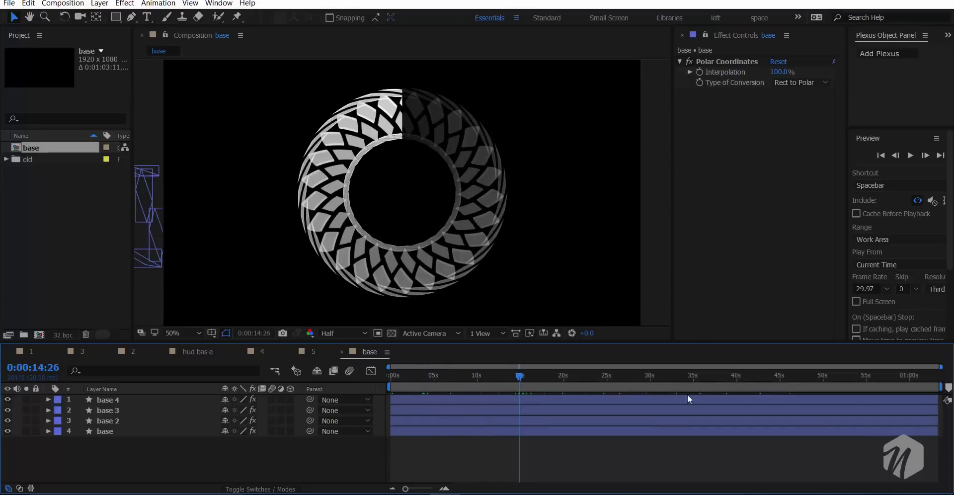
drag(618, 379, 688, 379)
click(716, 377)
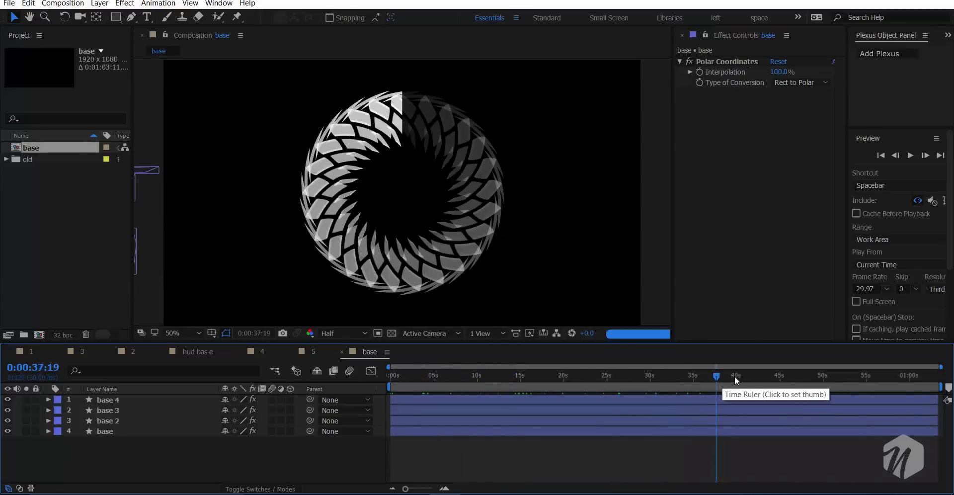
click(740, 376)
click(770, 377)
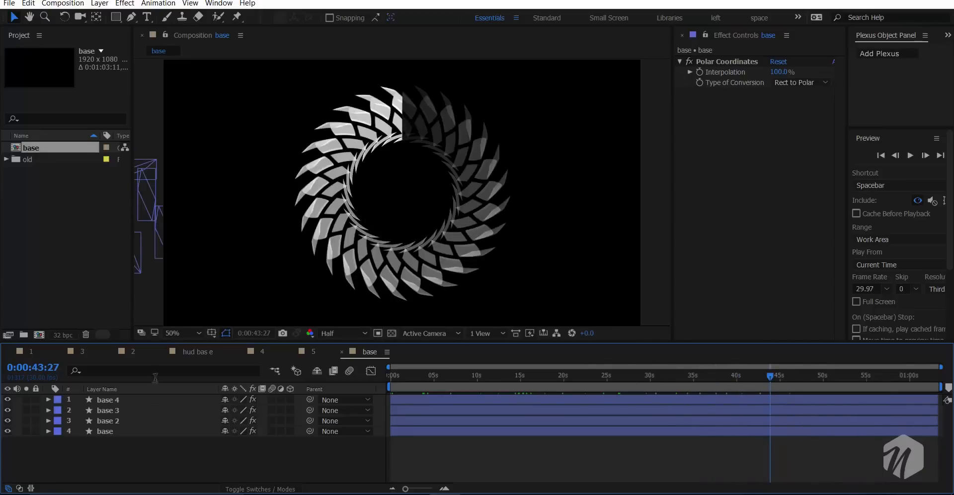
right_click(122, 455)
mouse_move(189, 355)
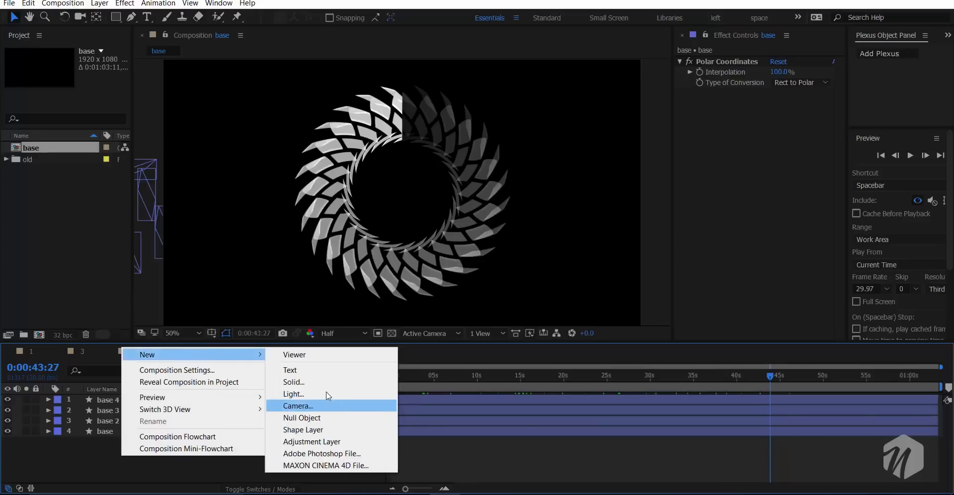
click(76, 457)
click(79, 355)
click(32, 352)
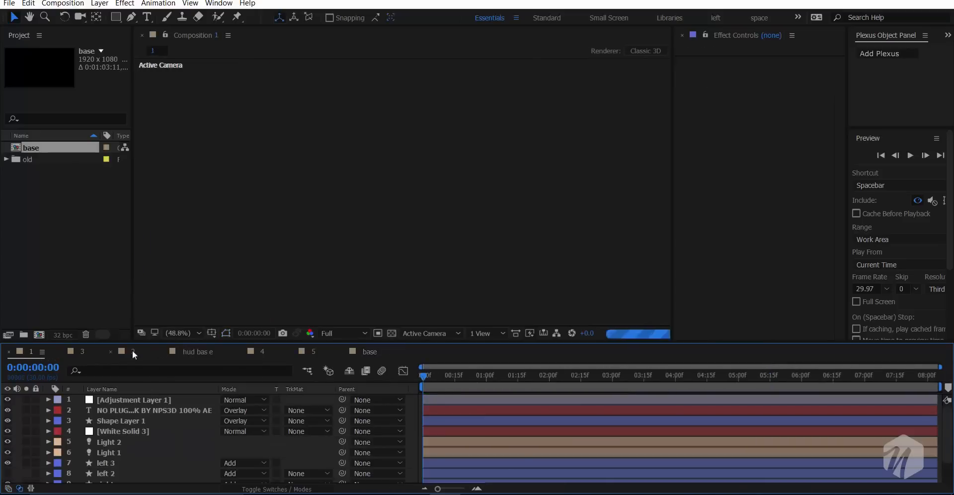
click(371, 352)
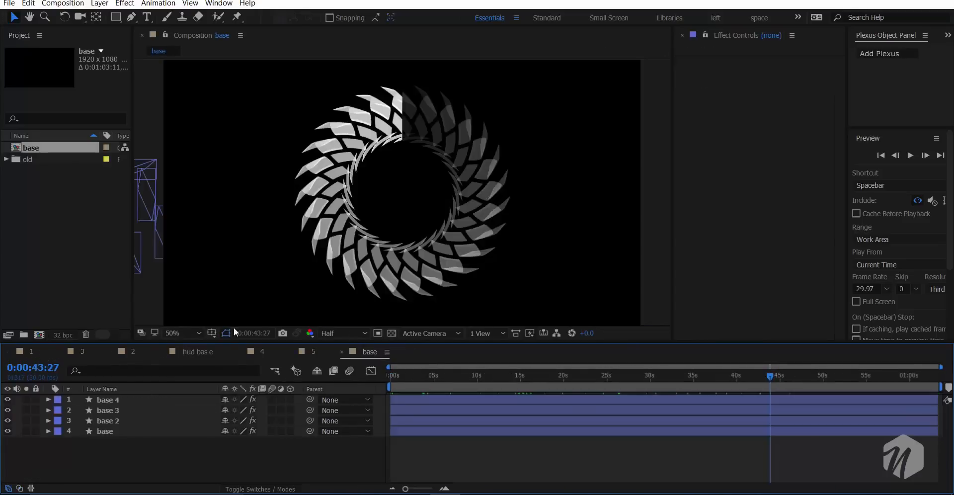
- Create a point light in the base composition with colour 4A90F8 and intensity 200%
right_click(123, 462)
mouse_move(195, 362)
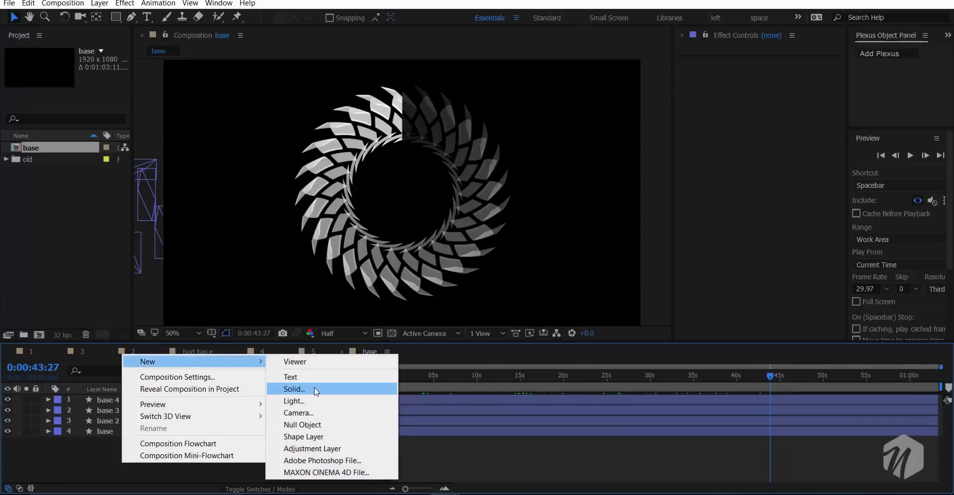
click(313, 401)
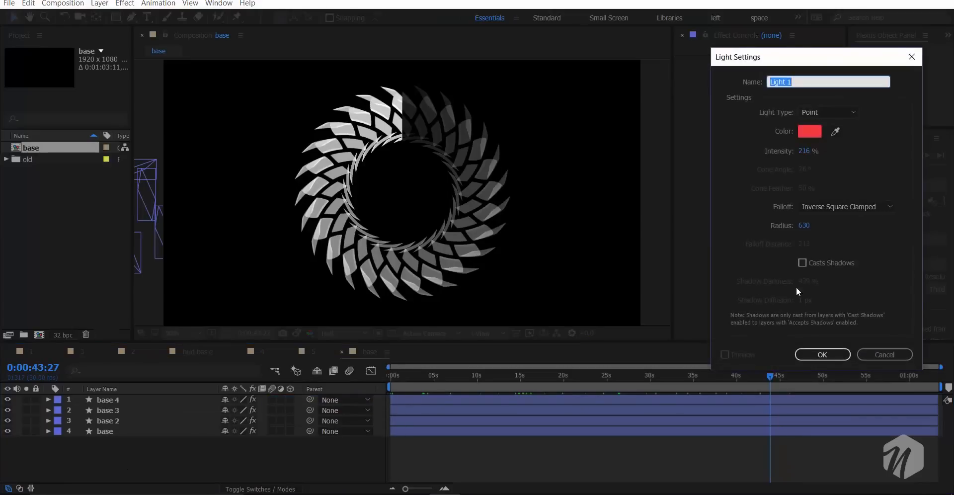
click(809, 132)
mouse_move(860, 233)
mouse_down()
mouse_move(863, 252)
mouse_move(863, 241)
mouse_up()
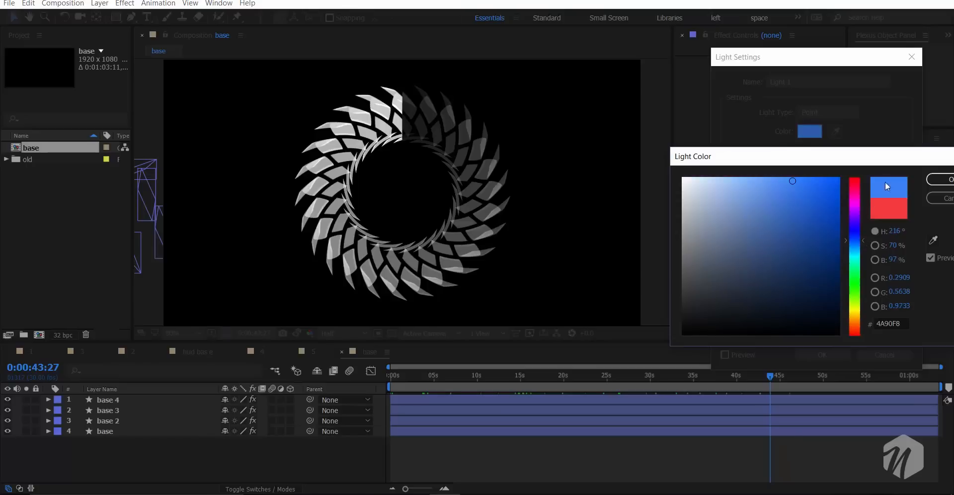
click(932, 179)
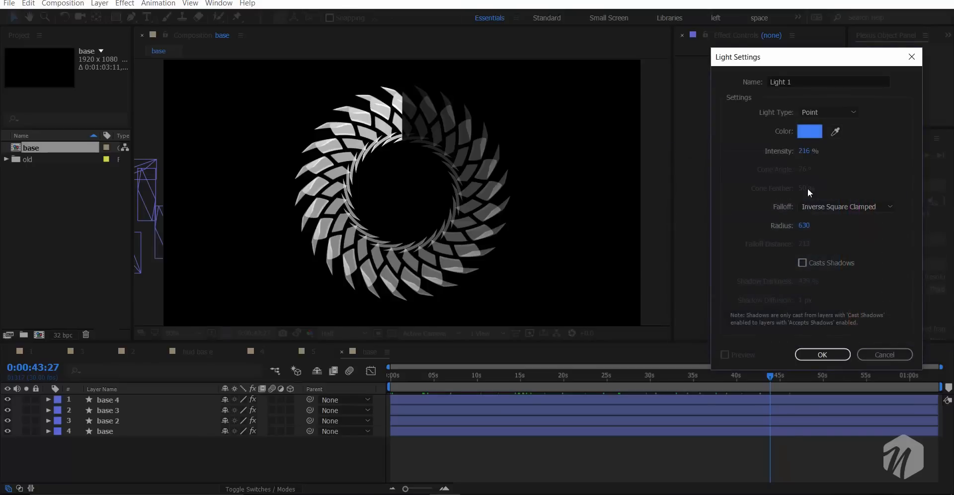
click(805, 150)
text(200)
key(Return)
click(822, 355)
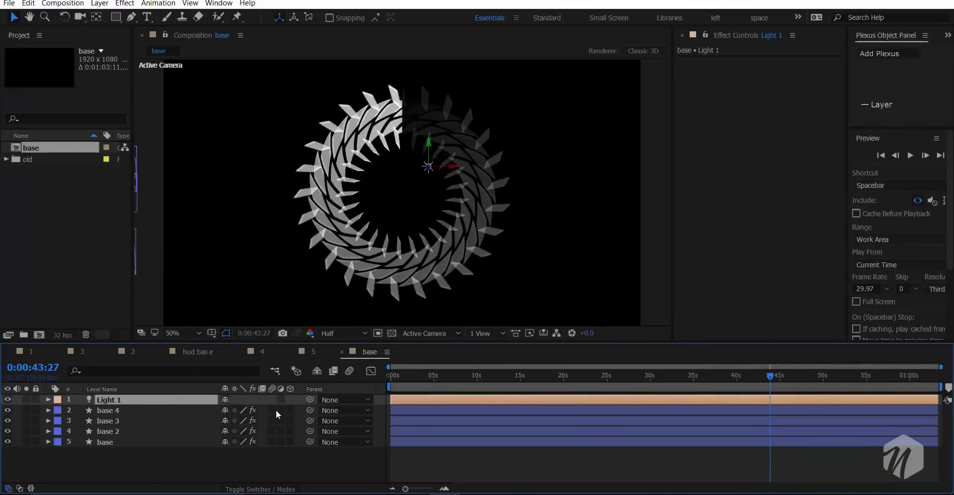
- Make all four base ring layers 3D and move Light 1 just outside the frame near its lower-left corner
drag(291, 410, 290, 421)
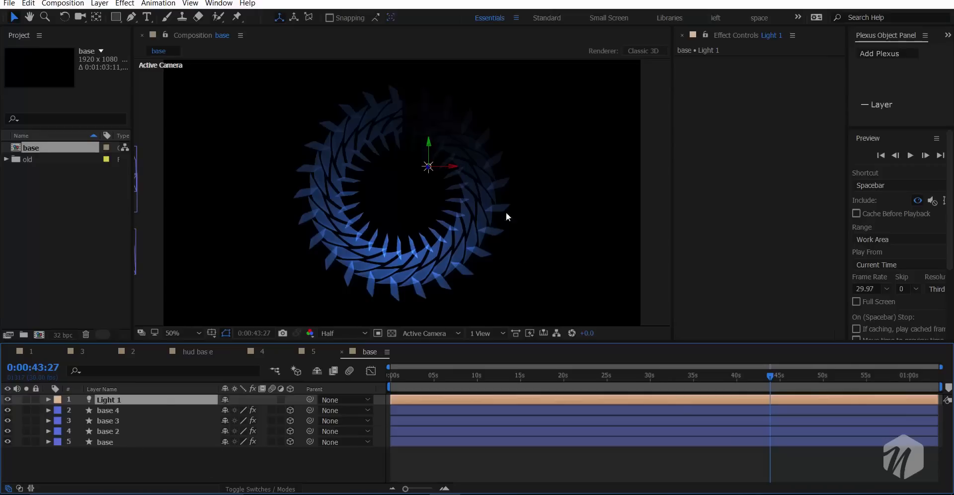
drag(448, 169, 339, 175)
drag(243, 134, 182, 206)
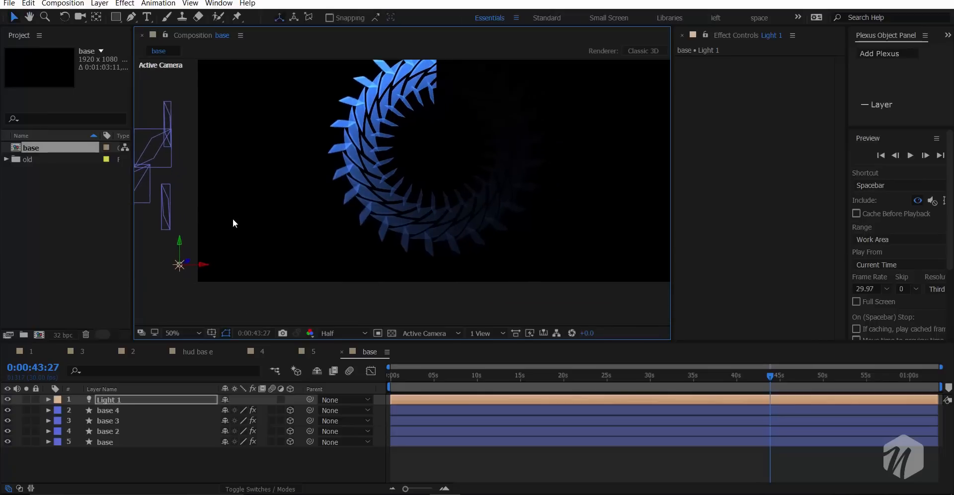
- Duplicate Light 1 and move the copy horizontally beyond the right edge of the frame
click(106, 402)
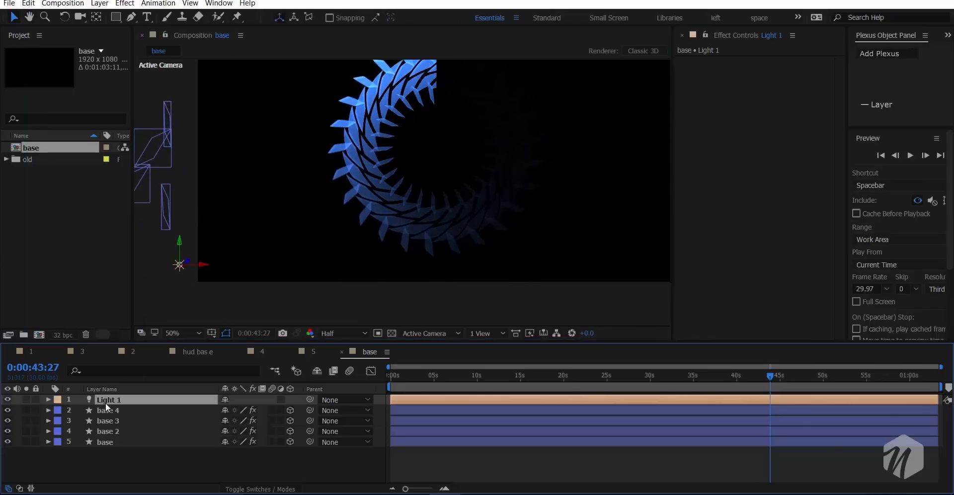
key(ctrl+d)
key(comma)
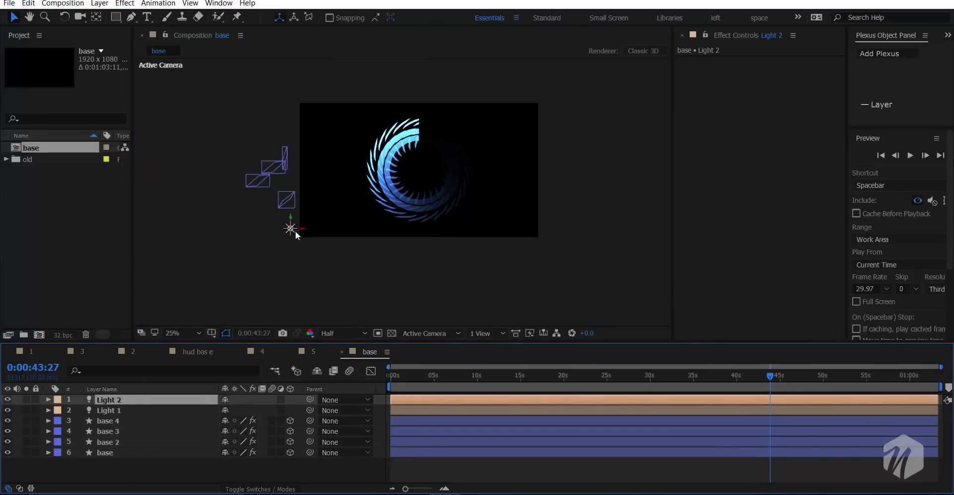
drag(295, 230, 645, 191)
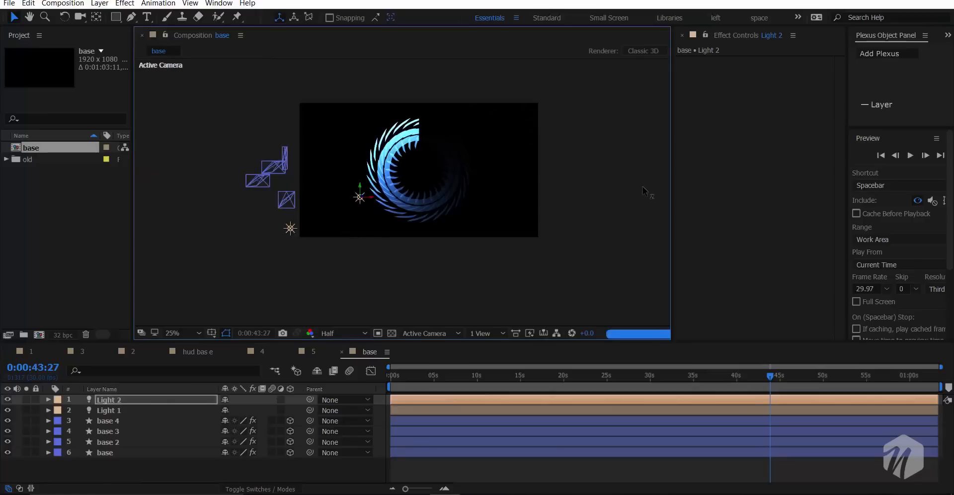
key(ctrl+z)
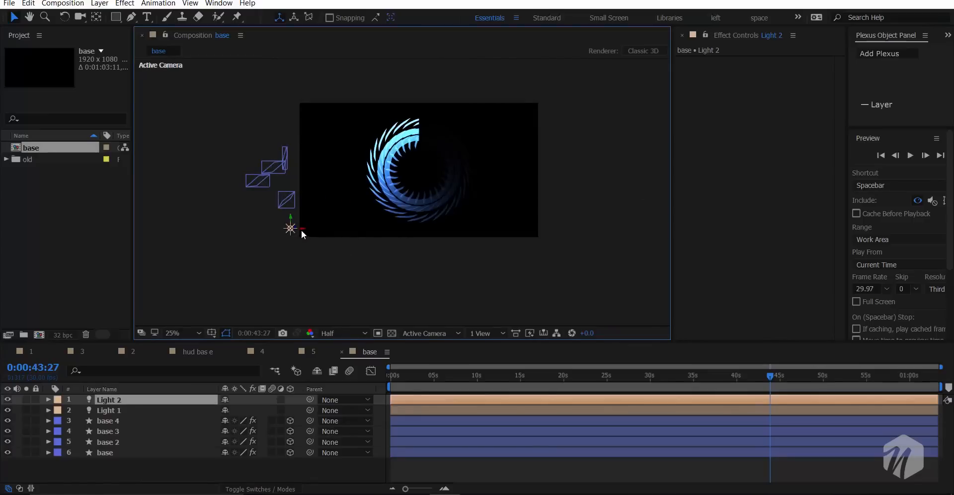
drag(301, 230, 522, 231)
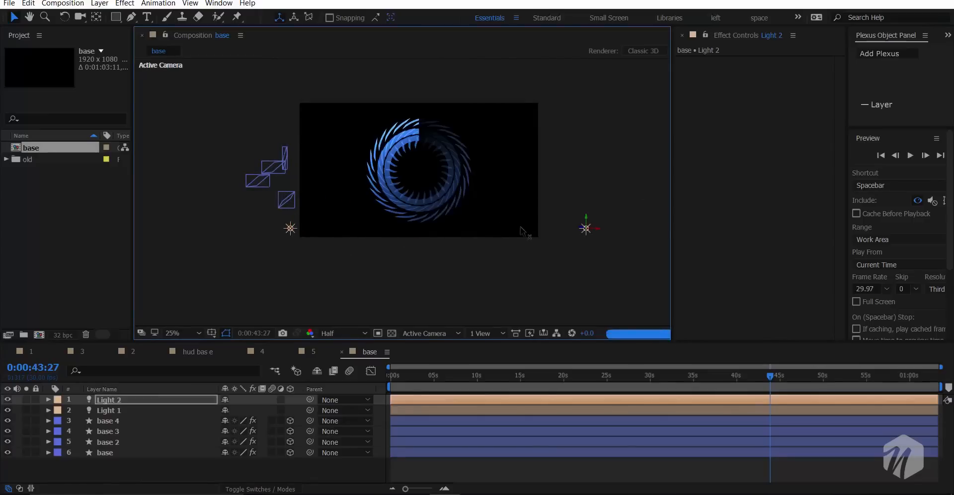
- Raise Light 2 to the level of the frame's top edge and toggle its visibility to compare the lighting
drag(426, 190, 430, 235)
scroll(348, 187, up, 2)
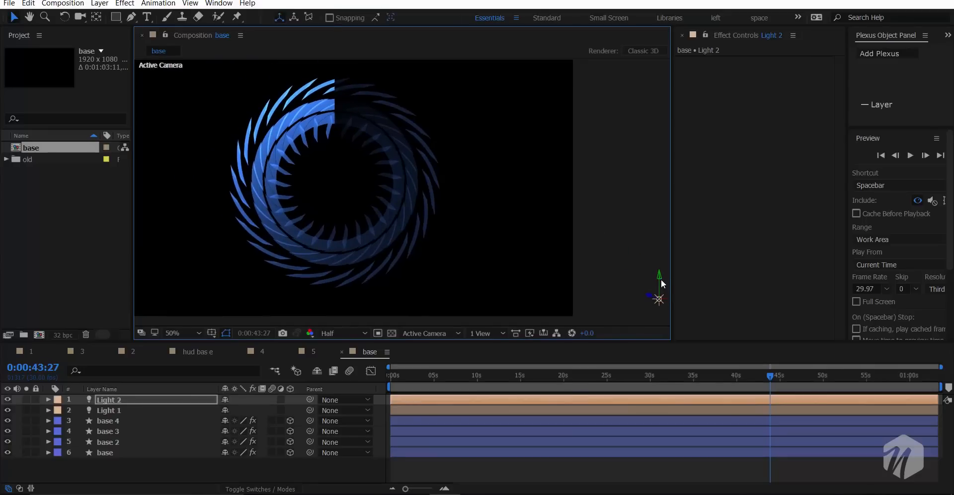
drag(661, 276, 660, 64)
drag(561, 181, 566, 259)
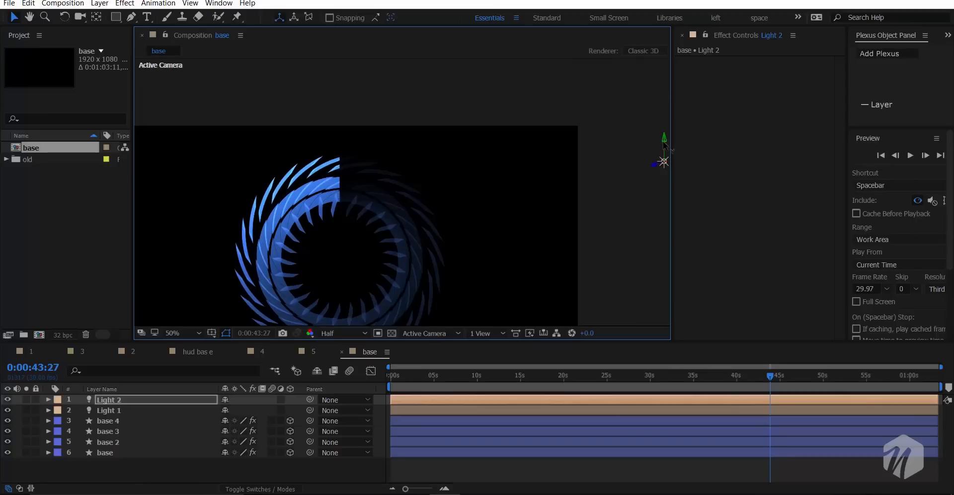
drag(665, 140, 663, 108)
drag(628, 150, 599, 150)
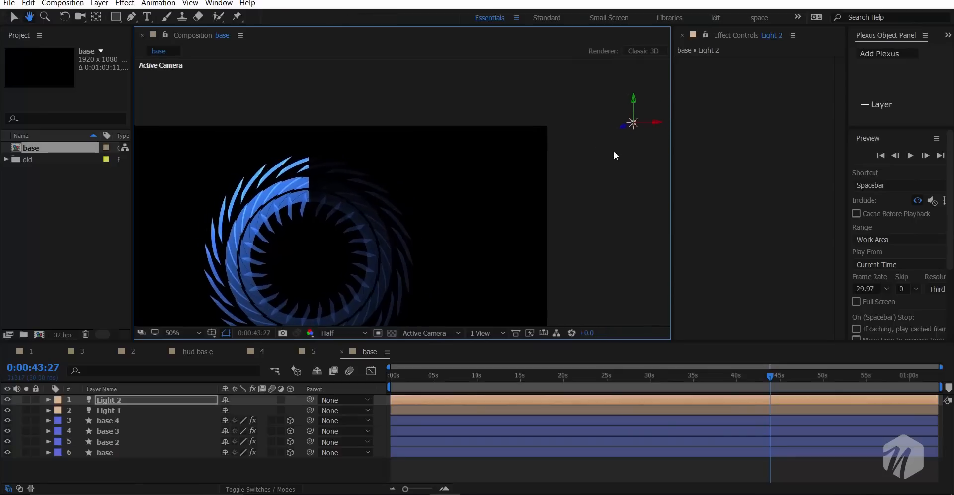
click(8, 400)
click(8, 399)
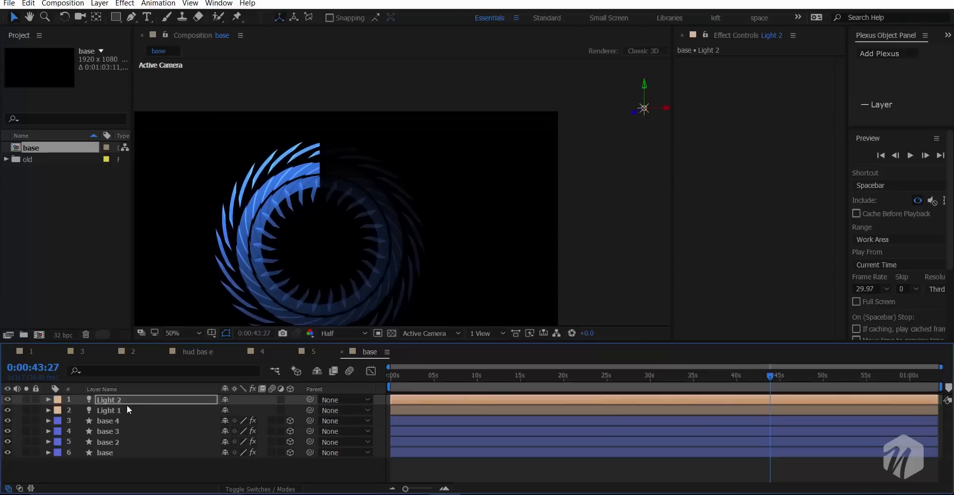
- Change the Light 2 colour to magenta F400CD
click(165, 409)
double_click(159, 404)
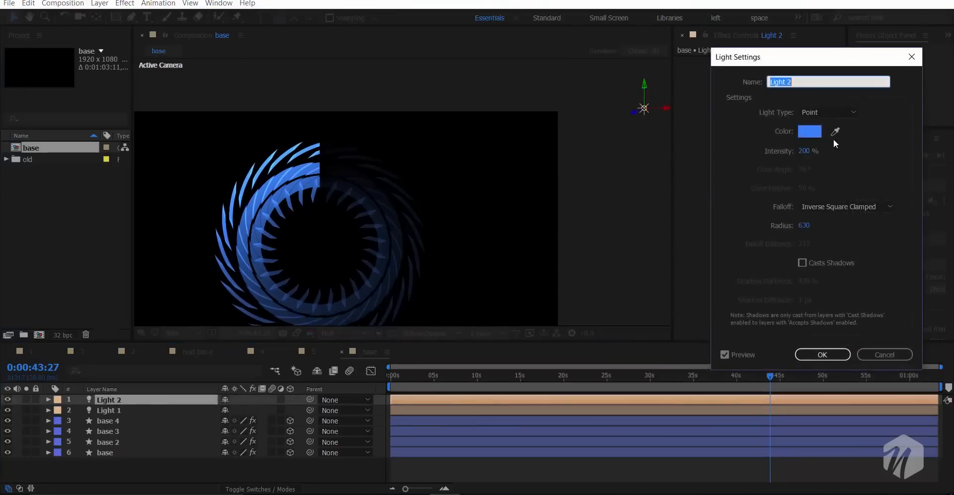
click(813, 133)
drag(857, 207, 857, 171)
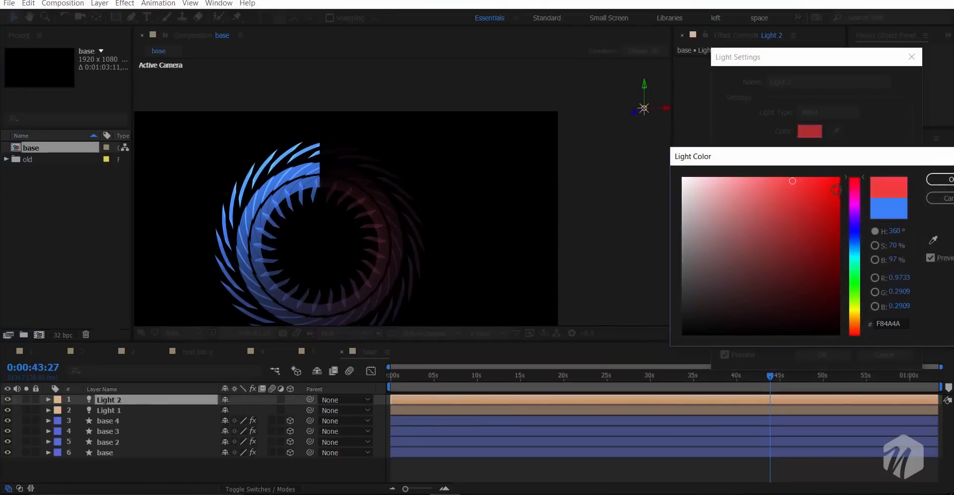
mouse_move(849, 282)
mouse_down()
mouse_move(855, 320)
mouse_move(854, 199)
mouse_up()
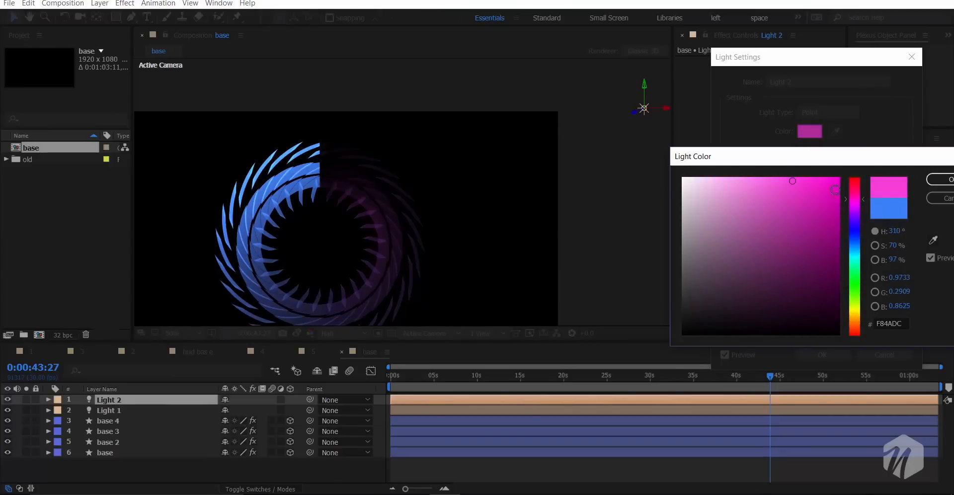
click(832, 179)
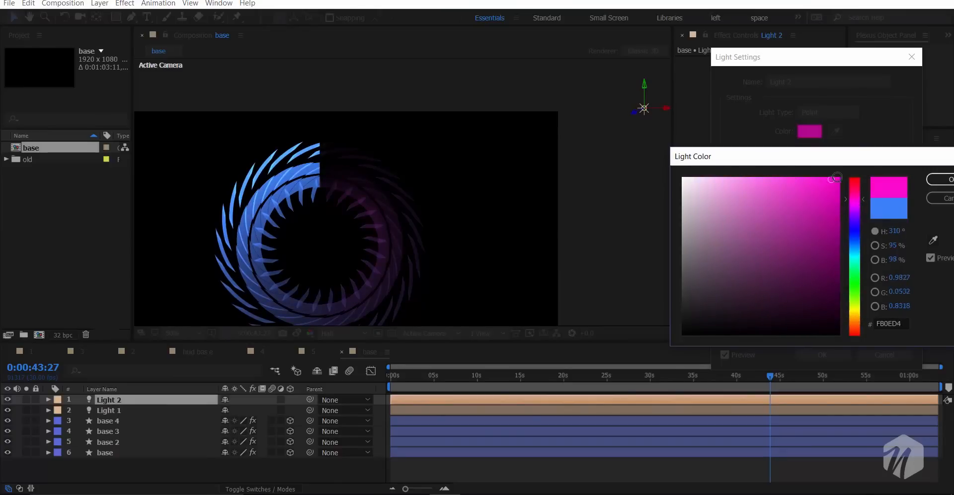
click(941, 179)
click(809, 356)
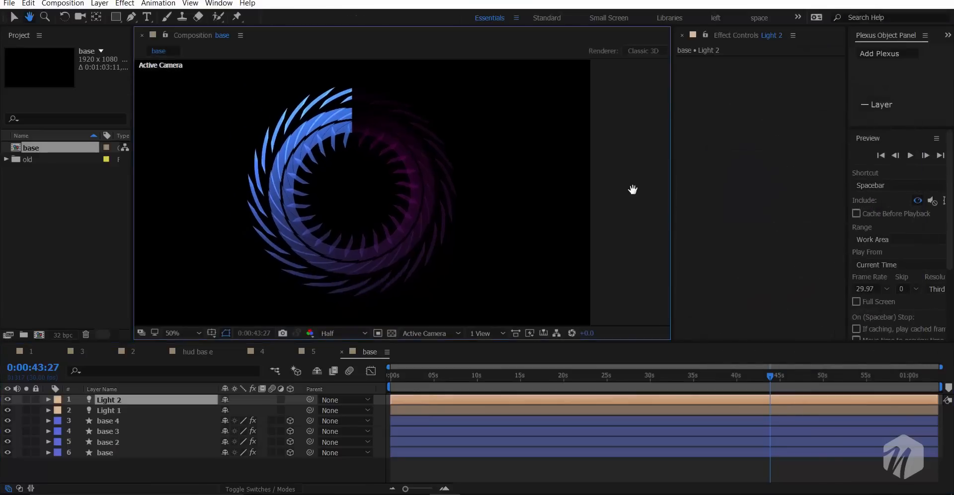
- Add an adjustment layer above the lights and apply the Glow effect to it
right_click(131, 466)
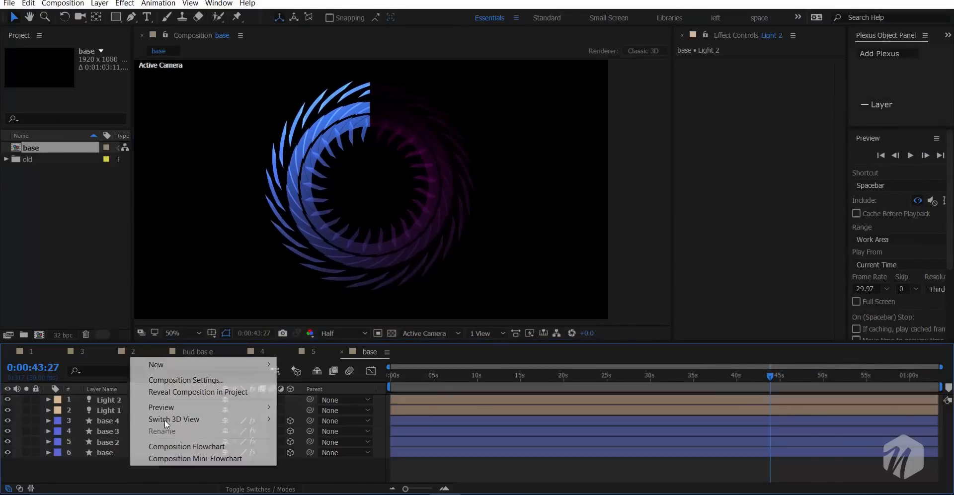
mouse_move(166, 370)
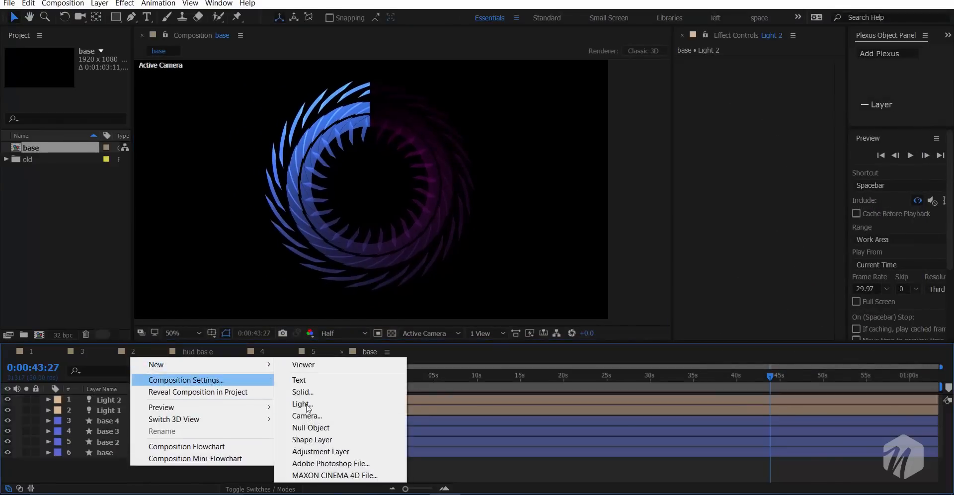
click(313, 451)
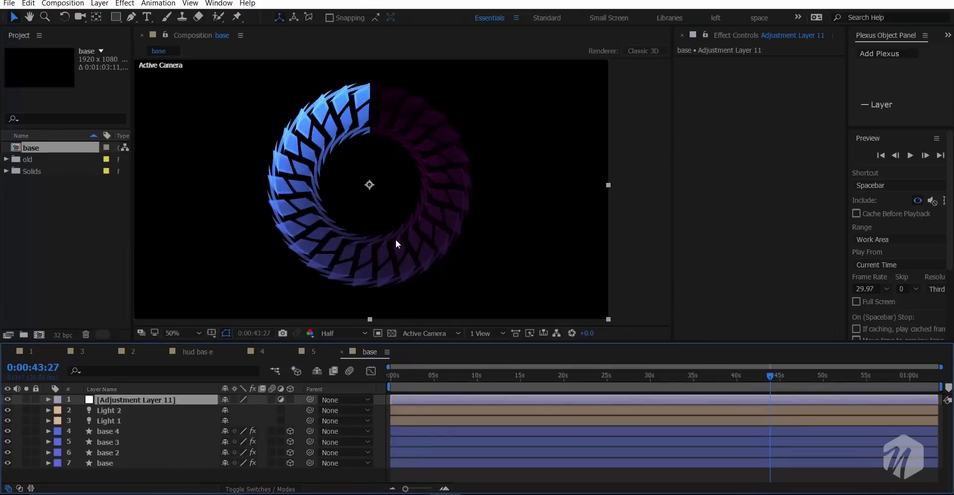
scroll(395, 239, down, 2)
scroll(395, 240, up, 2)
scroll(383, 239, down, 2)
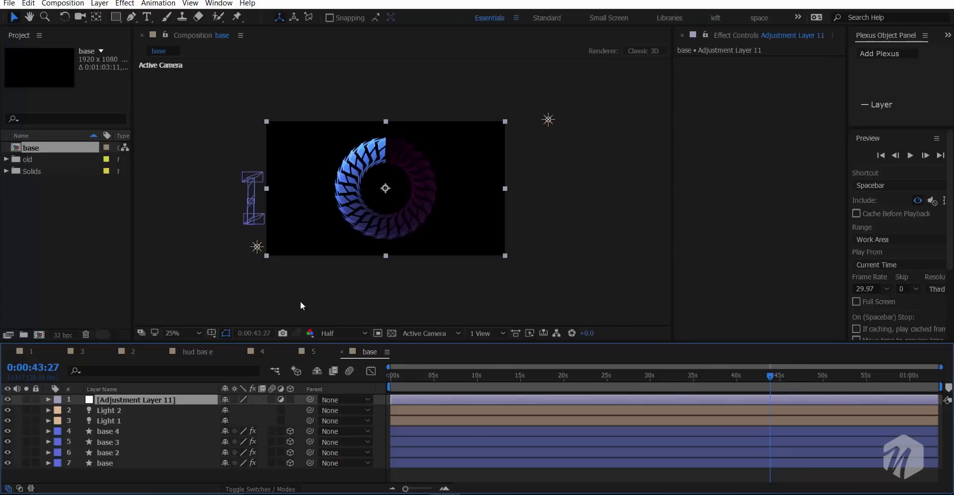
key(ctrl+space)
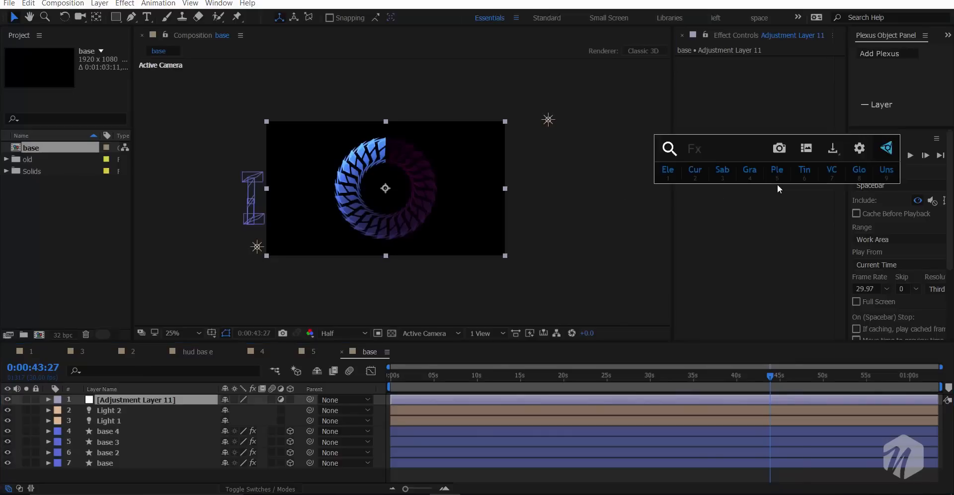
text(gl)
key(Return)
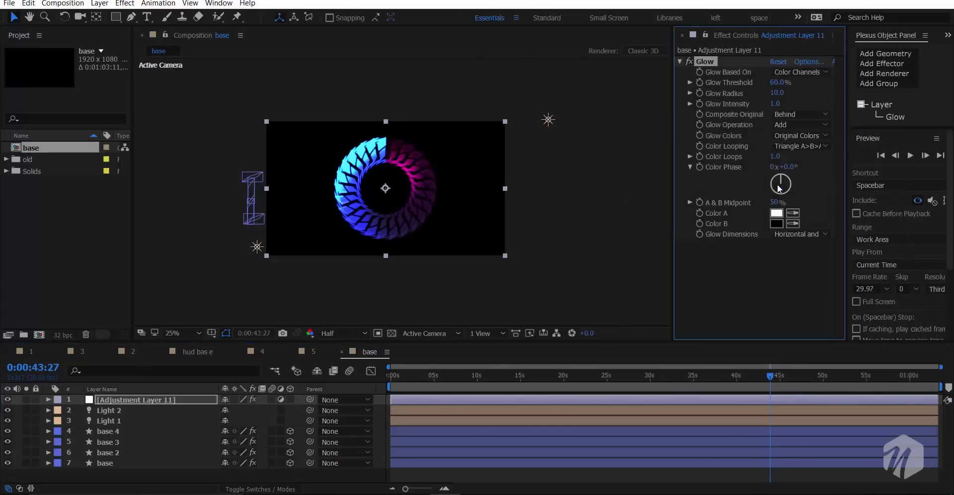
- Set the adjustment layer's Glow intensity to 0.1 and its radius to 39
scroll(363, 164, up, 2)
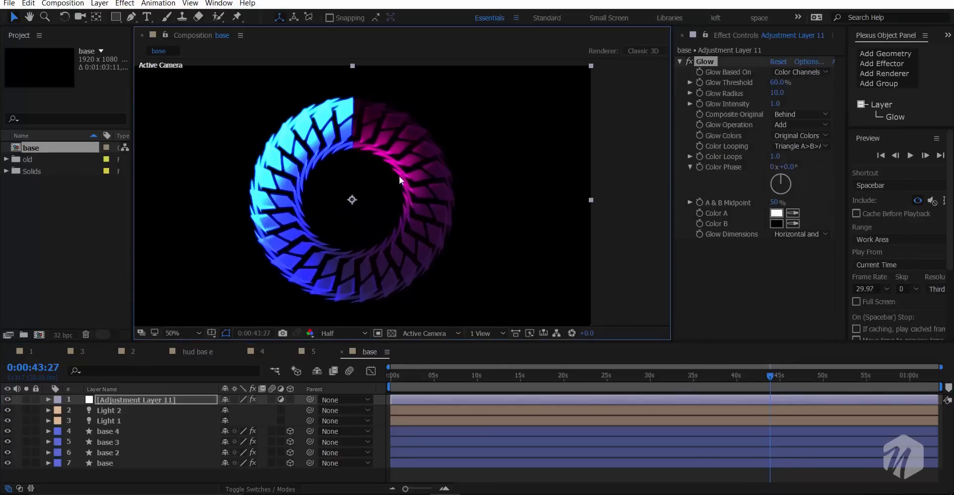
drag(779, 109, 734, 115)
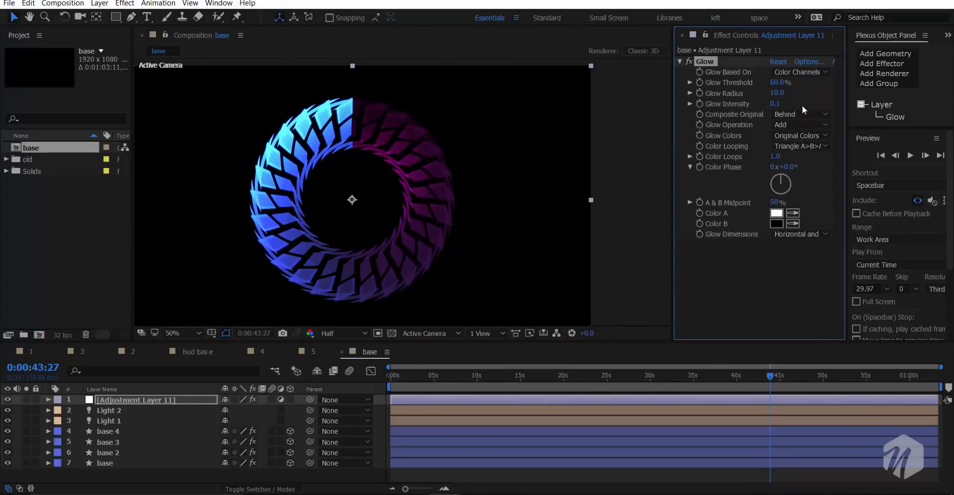
drag(781, 96, 796, 97)
- Duplicate the Glow effect twice, setting the second glow's radius to 199 and the third's to 795
key(ctrl+d)
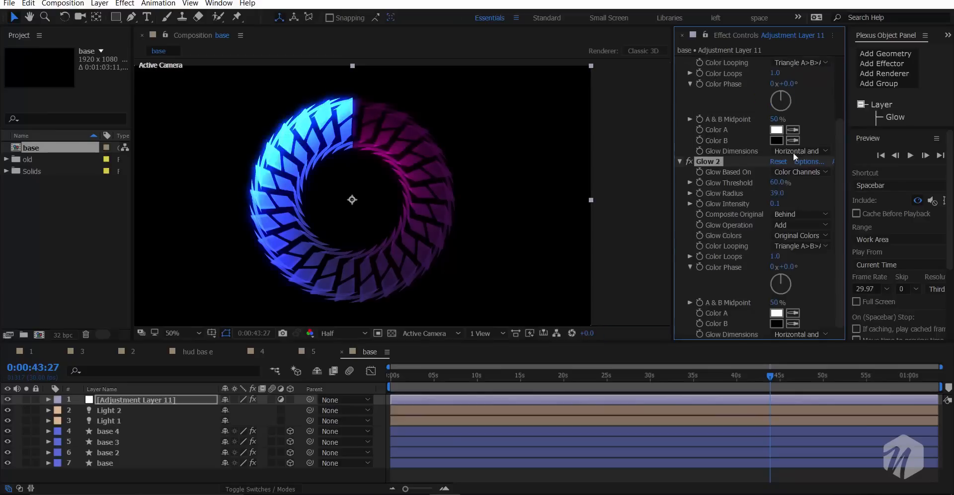
mouse_move(777, 193)
mouse_down()
mouse_move(804, 192)
mouse_move(791, 195)
mouse_up()
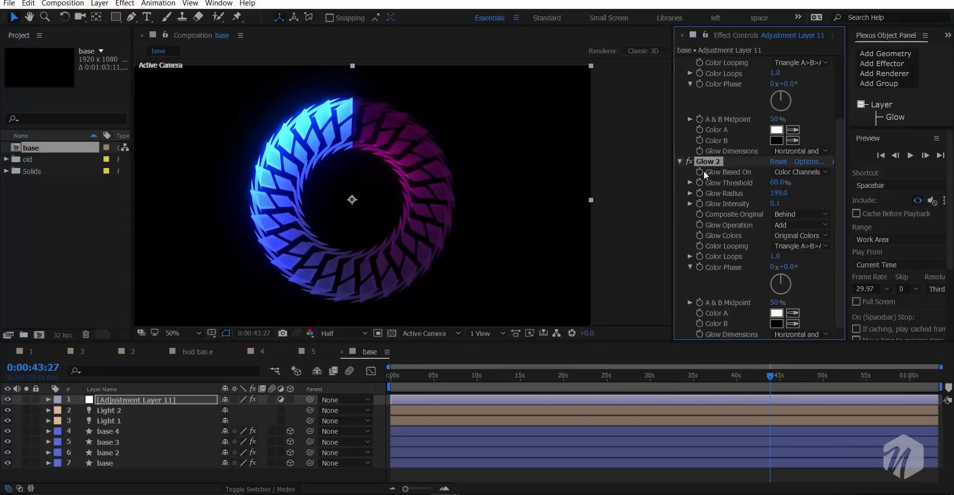
key(ctrl+d)
drag(768, 195, 931, 192)
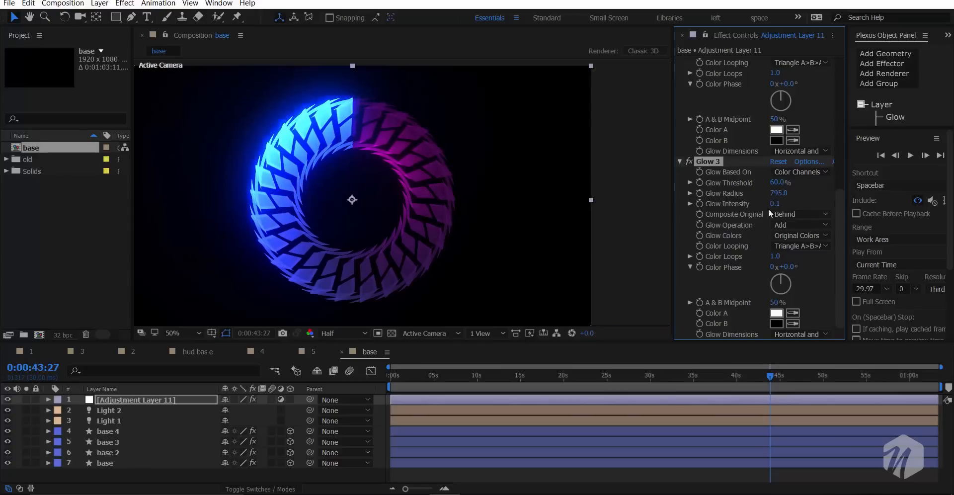
- Create a black 1920 x 1080 solid named bg and place it beneath all other layers
right_click(105, 472)
mouse_move(125, 367)
click(272, 398)
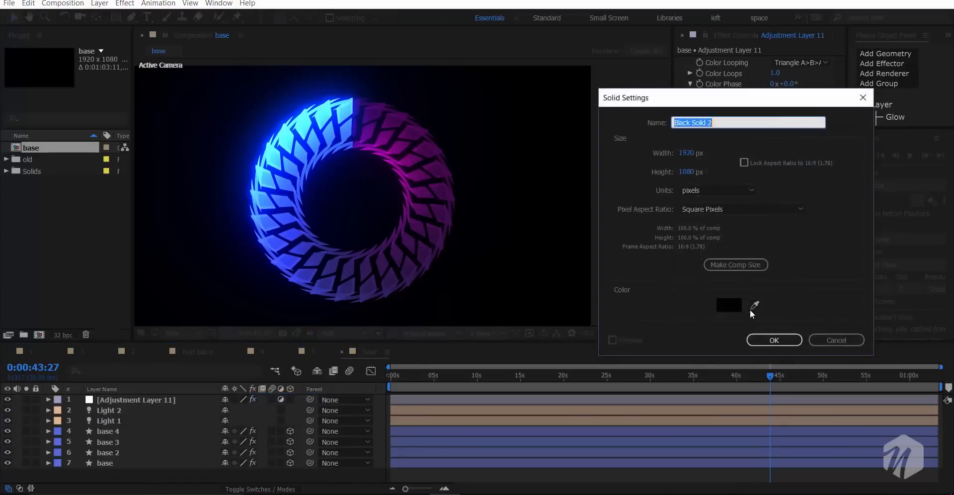
text(bg)
click(765, 339)
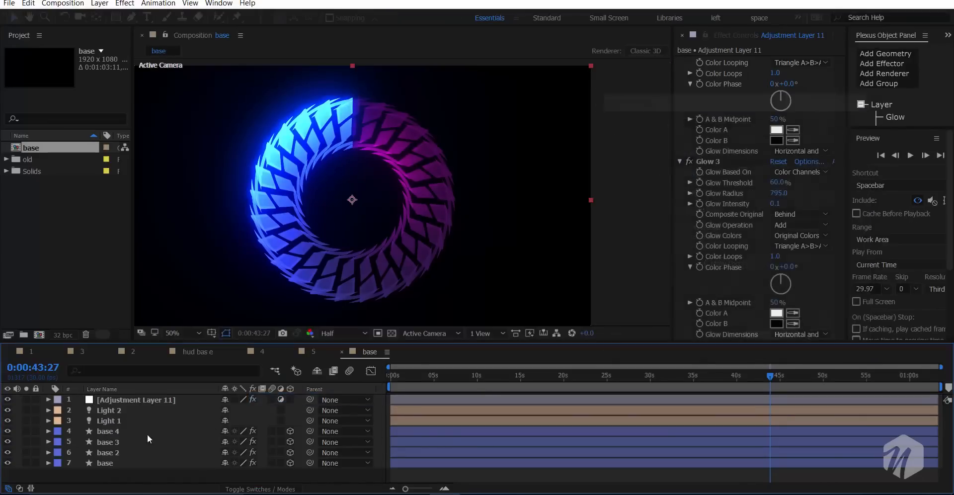
drag(107, 401, 145, 476)
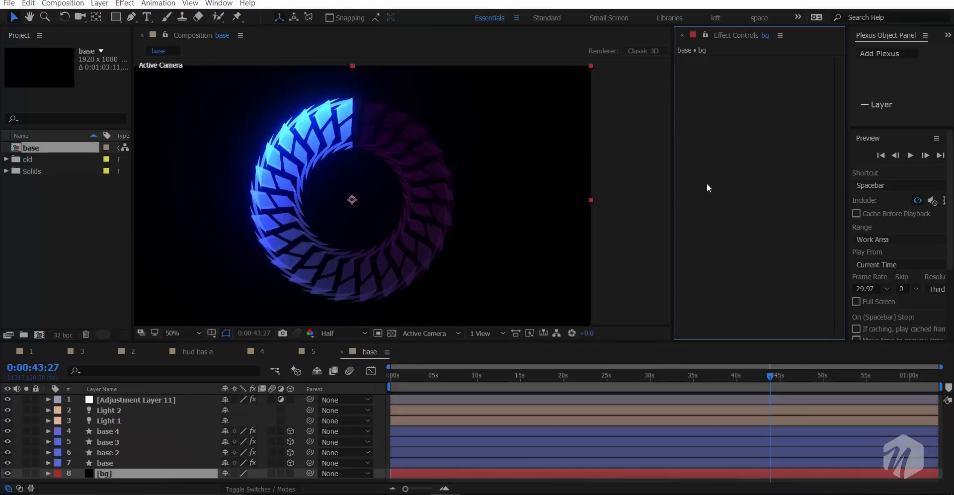
- Apply Gradient Ramp to the bg layer, swap its colours and set the ramp shape to Radial Ramp
key(ctrl+space)
text(g)
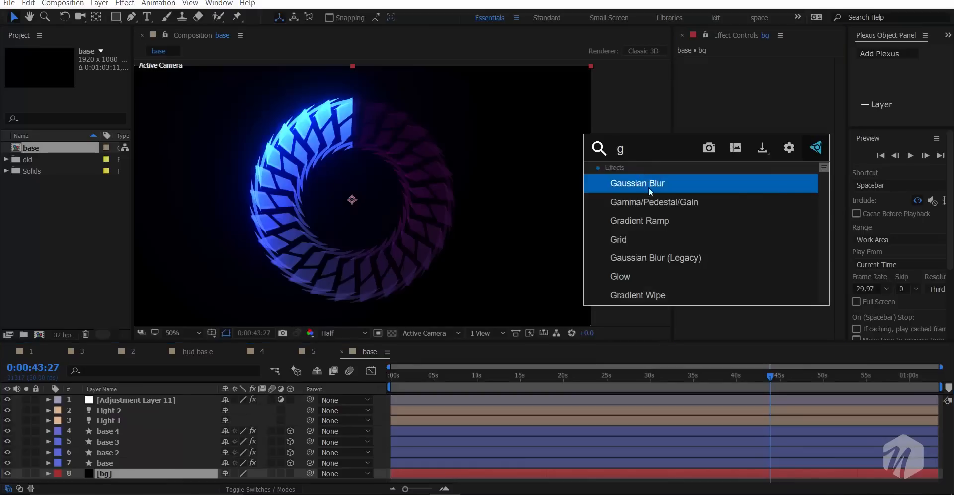
text(ra)
click(652, 187)
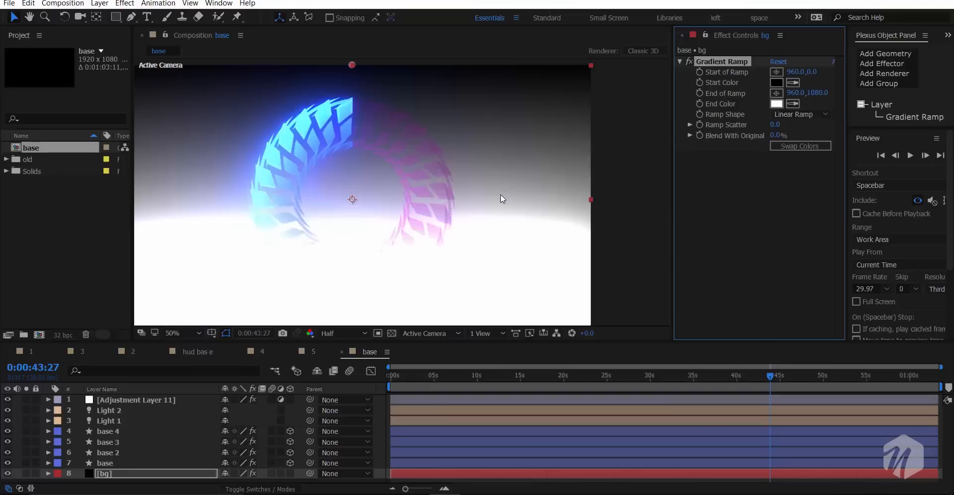
click(802, 145)
click(800, 114)
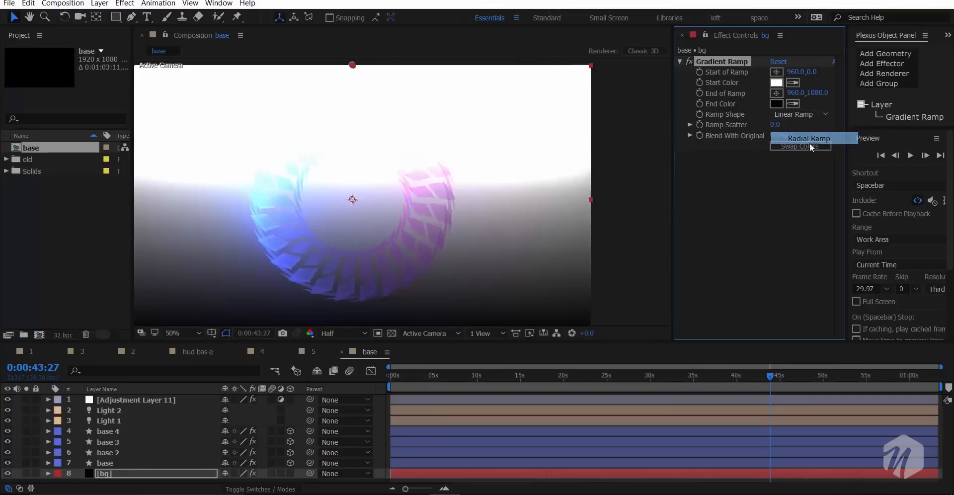
click(809, 142)
- Hide the adjustment layer and move the ramp's start to -8, 388 and its end to 2964, 788
scroll(409, 197, down, 2)
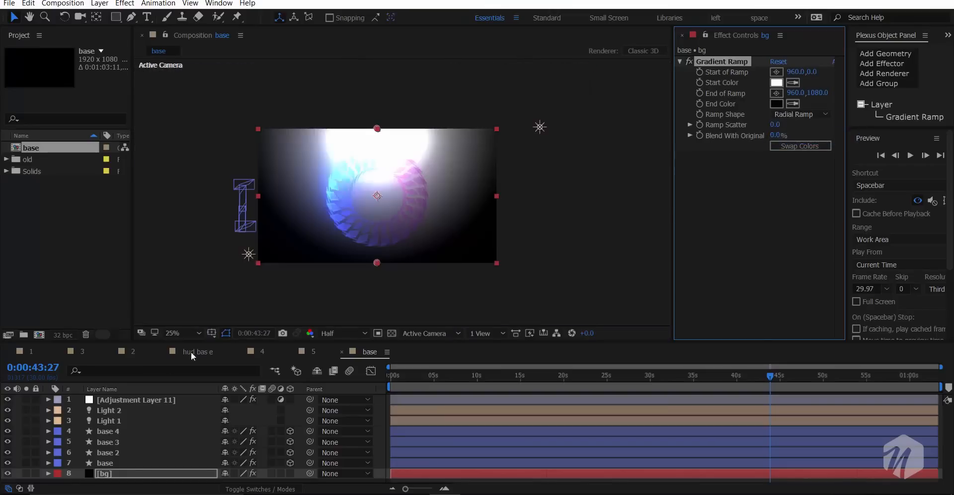
click(7, 400)
drag(377, 129, 257, 176)
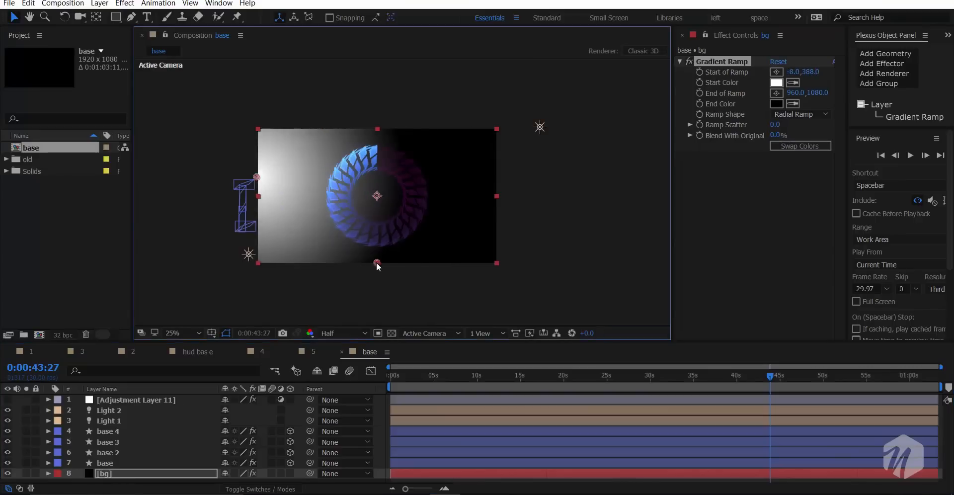
drag(377, 262, 625, 226)
- Set the Gradient Ramp's start colour to very dark blue 01101B
scroll(426, 187, up, 2)
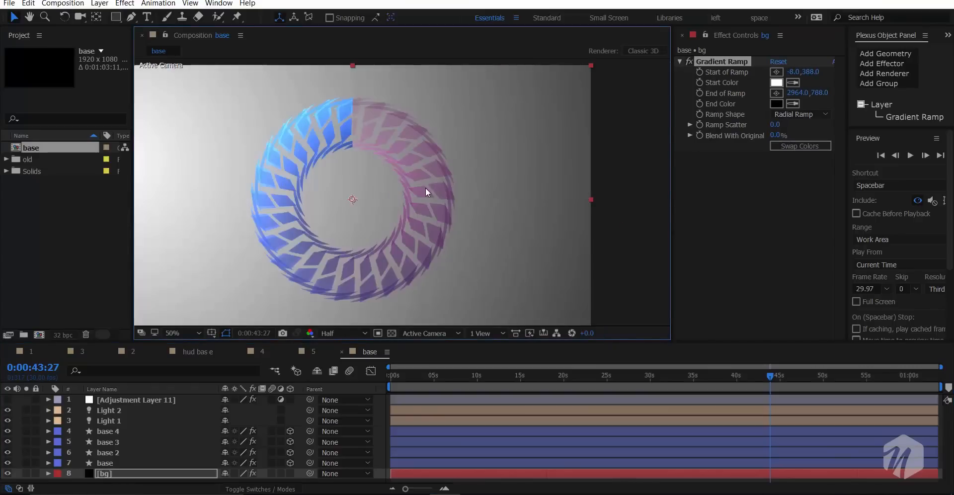
drag(426, 189, 490, 207)
click(777, 82)
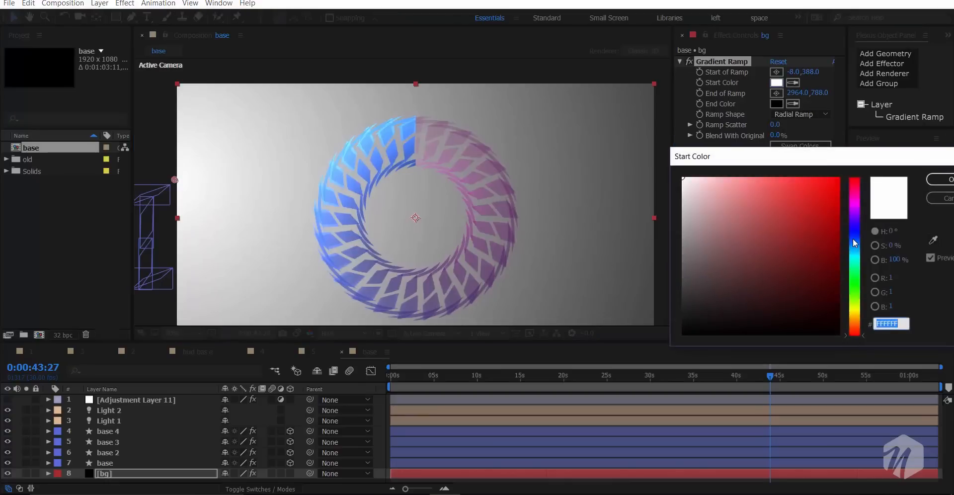
click(854, 240)
click(833, 294)
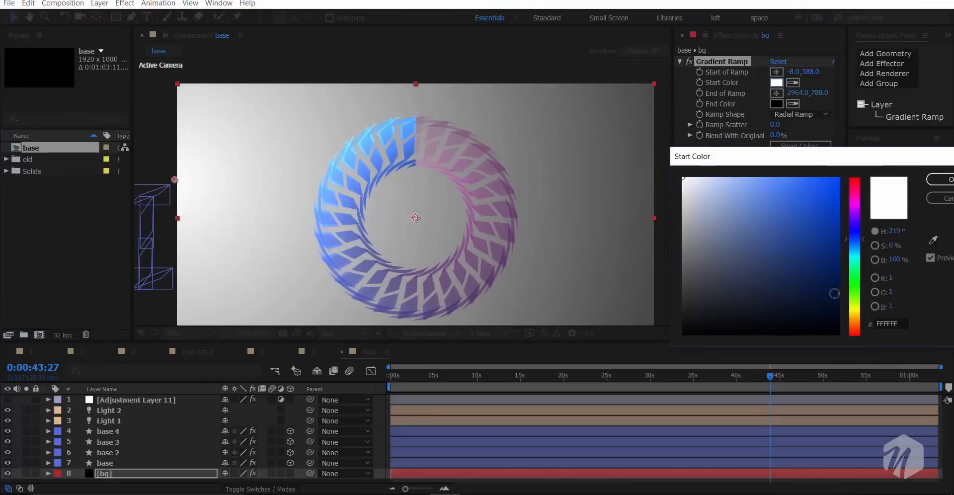
drag(831, 295, 831, 310)
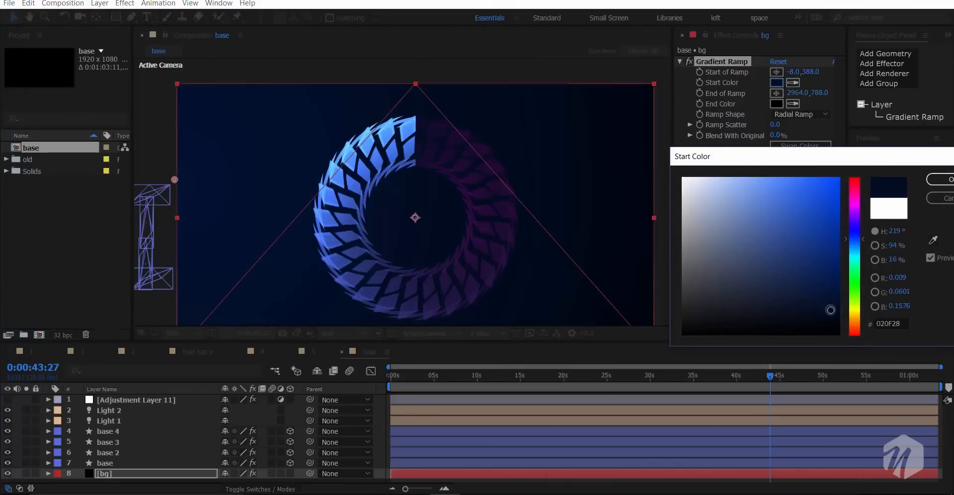
click(853, 256)
drag(853, 256, 853, 243)
drag(832, 312, 834, 318)
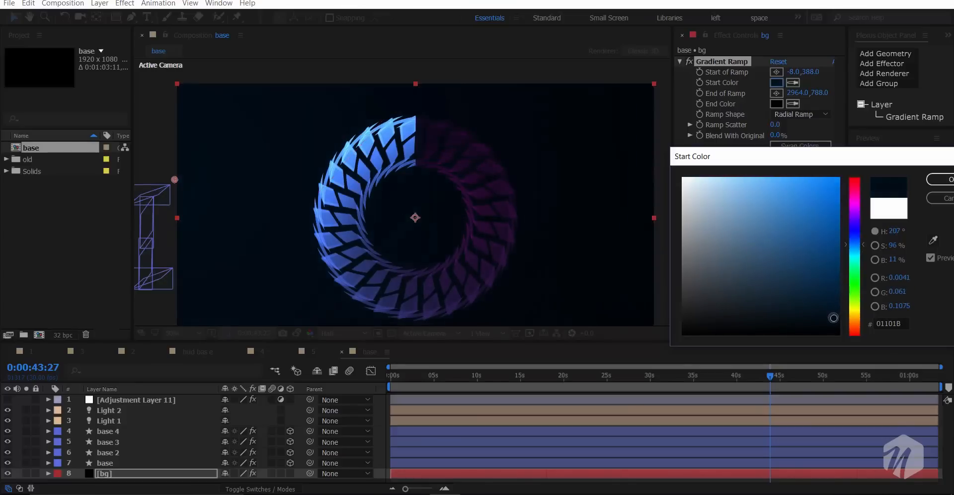
click(939, 180)
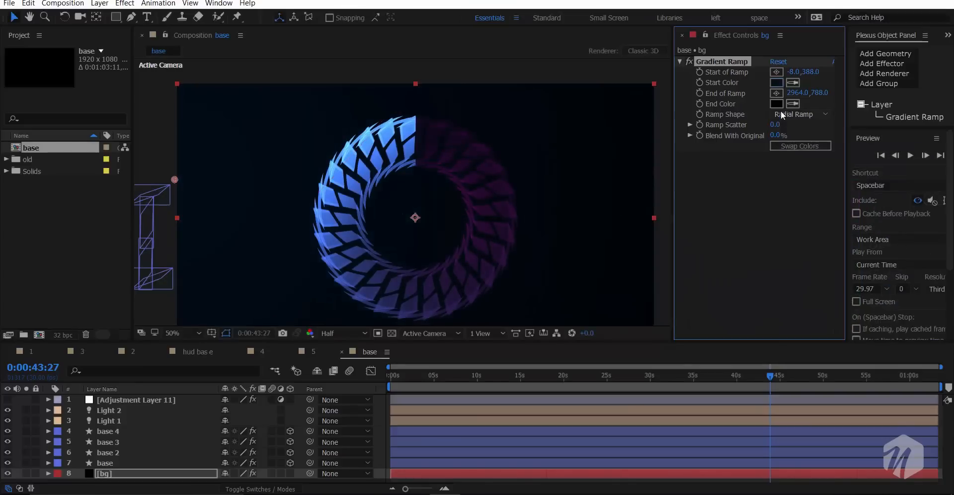
- Set the Gradient Ramp's end colour to dark purple 48074C and show the adjustment layer again
click(774, 103)
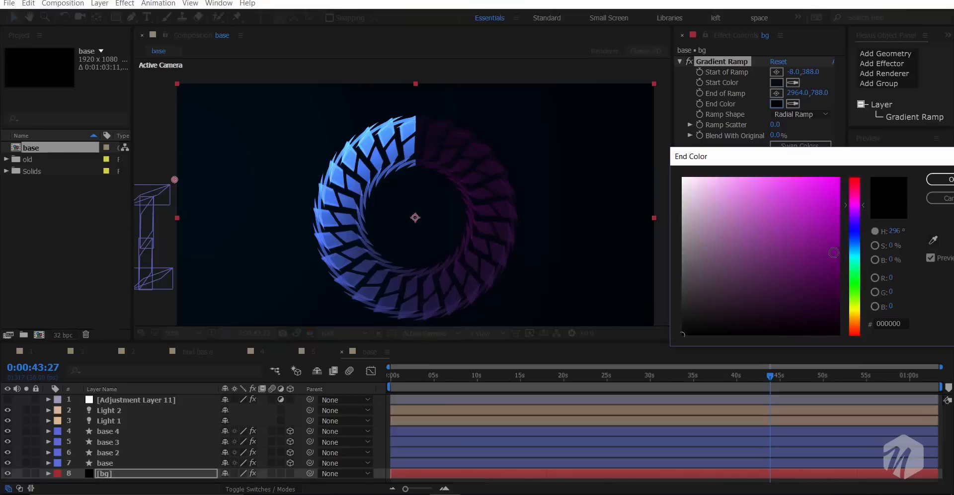
click(831, 256)
drag(831, 256, 826, 288)
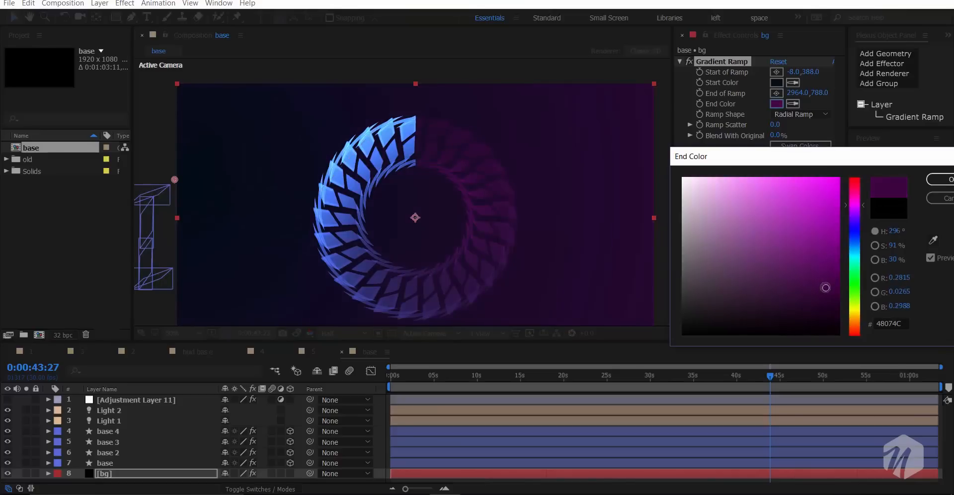
click(947, 178)
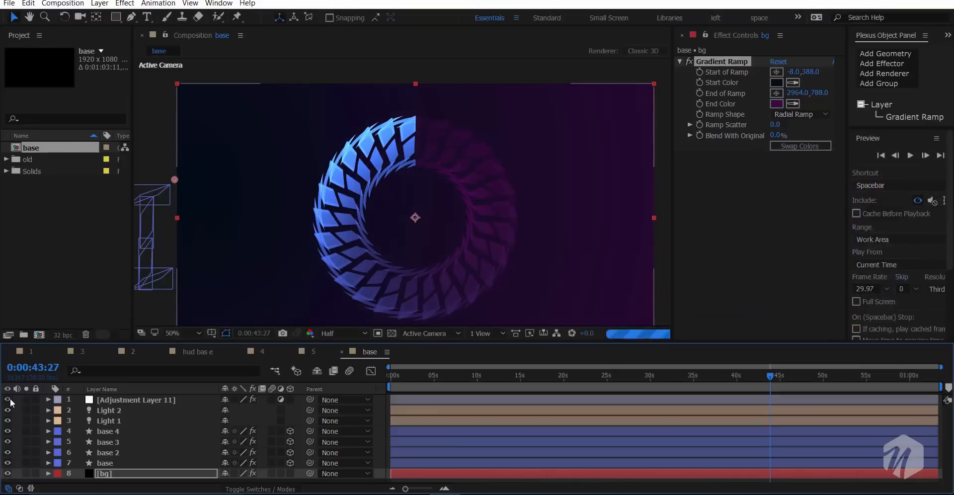
drag(357, 198, 344, 164)
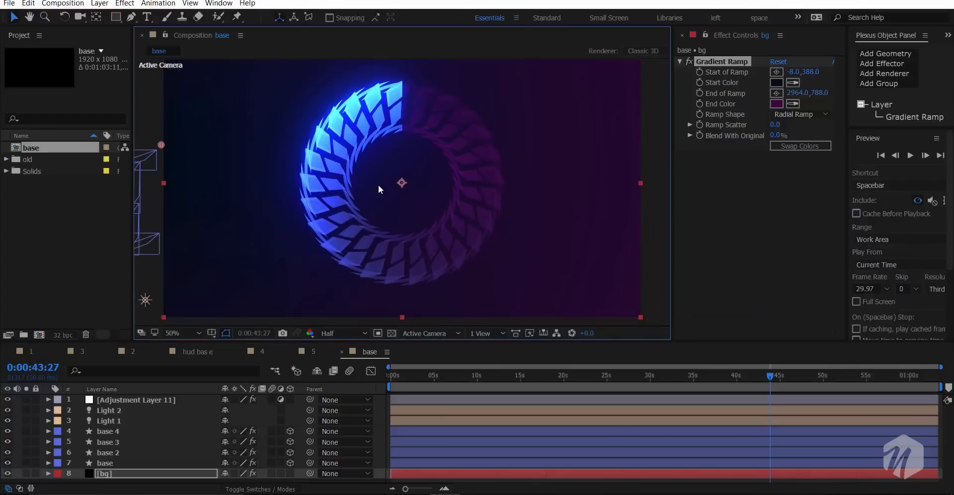
- Apply Curves to the bg layer and shape the RGB curve to darken the shadows slightly while holding the midtones
click(719, 202)
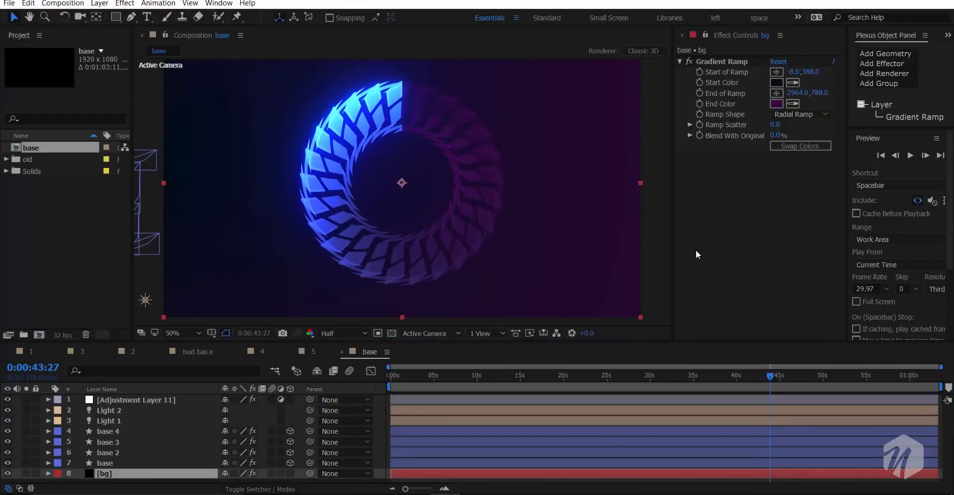
key(ctrl+space)
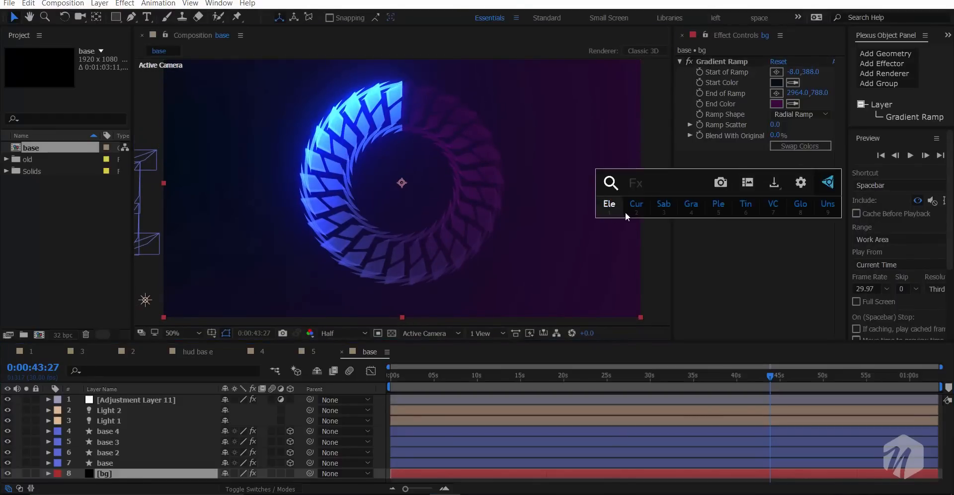
click(636, 205)
drag(732, 274, 740, 276)
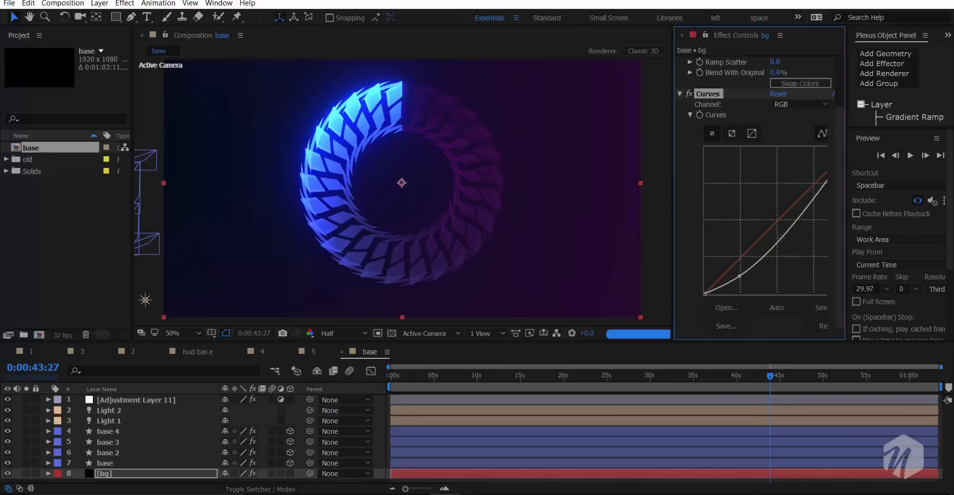
drag(784, 227, 787, 218)
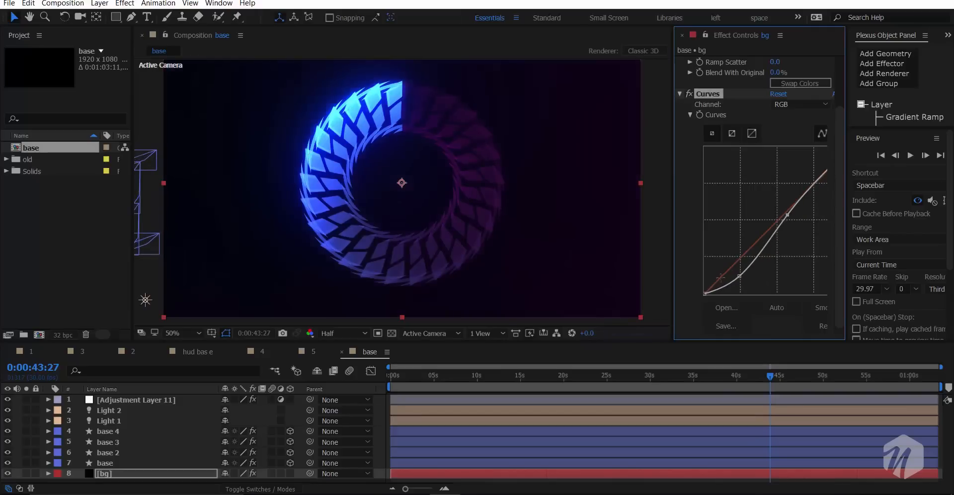
drag(740, 276, 733, 273)
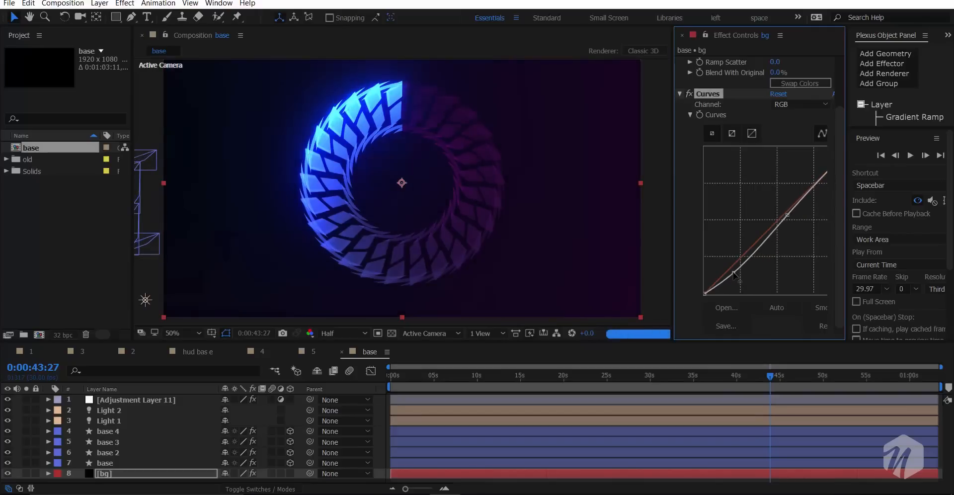
- Lighten the bg Gradient Ramp's start colour to a slightly brighter dark navy blue
scroll(706, 204, up, 3)
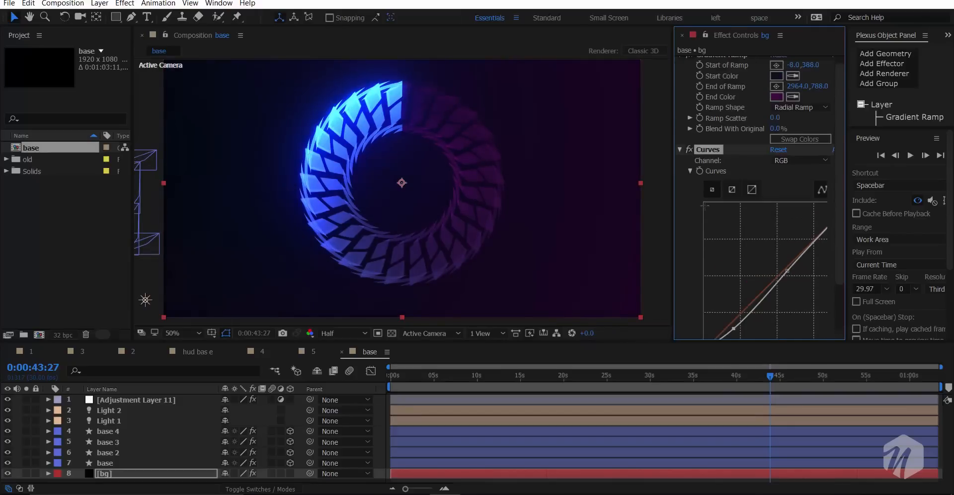
click(776, 75)
click(831, 285)
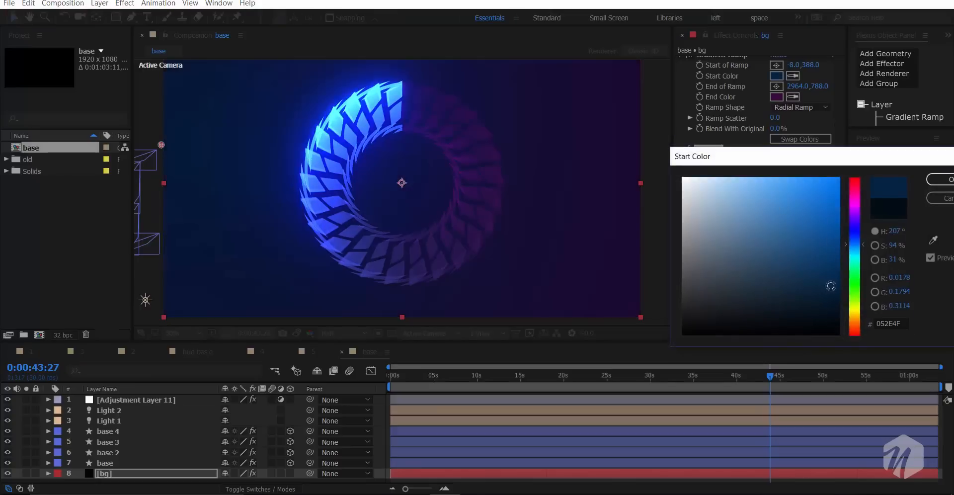
drag(831, 287, 830, 300)
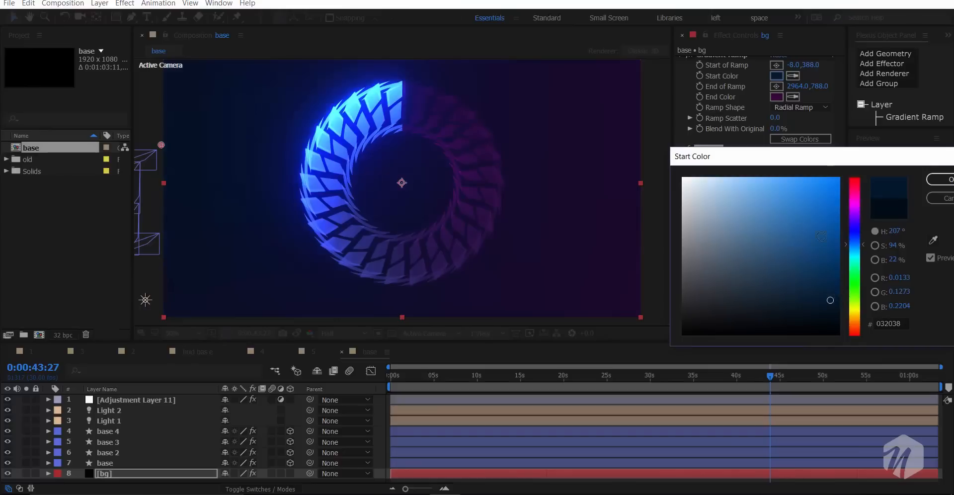
drag(822, 160, 784, 155)
drag(793, 294, 786, 303)
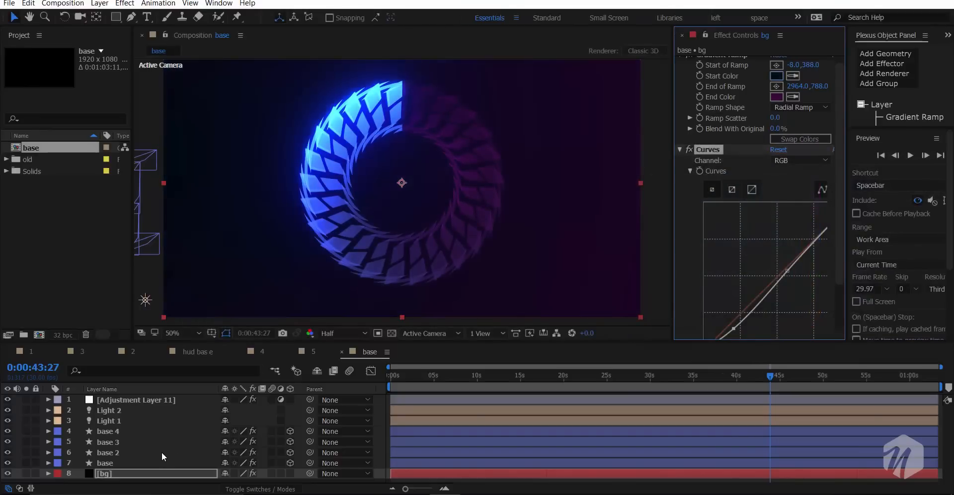
- Create a black 1920 x 1080 solid named cir and place it above all other layers
key(grave)
right_click(162, 437)
mouse_move(186, 334)
click(332, 363)
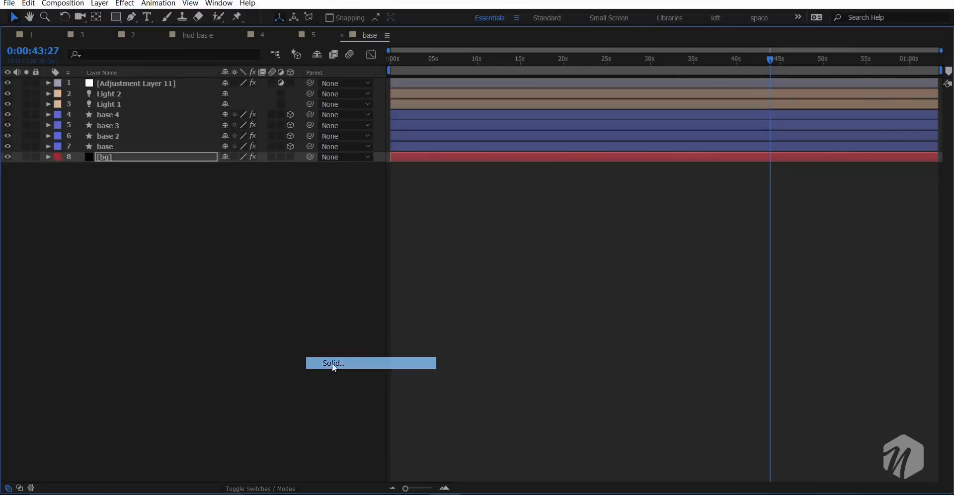
text(cir)
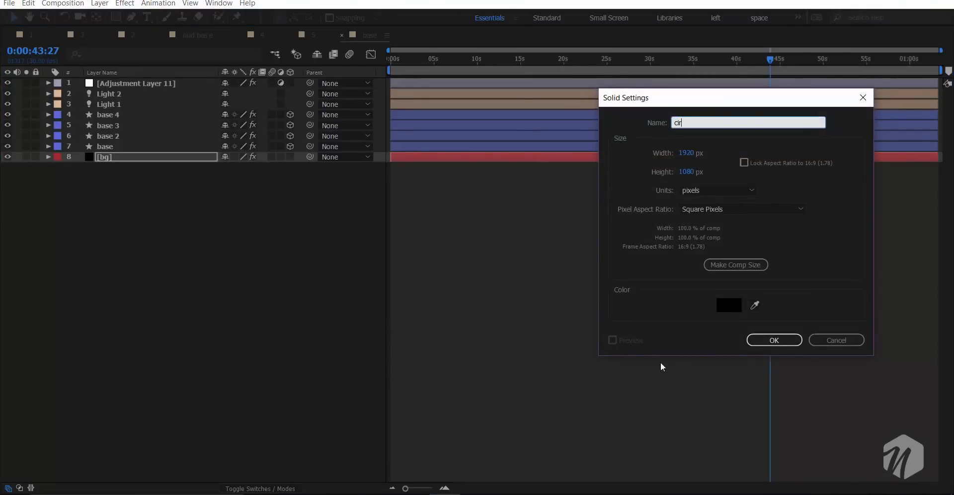
click(770, 339)
drag(115, 160, 152, 85)
key(grave)
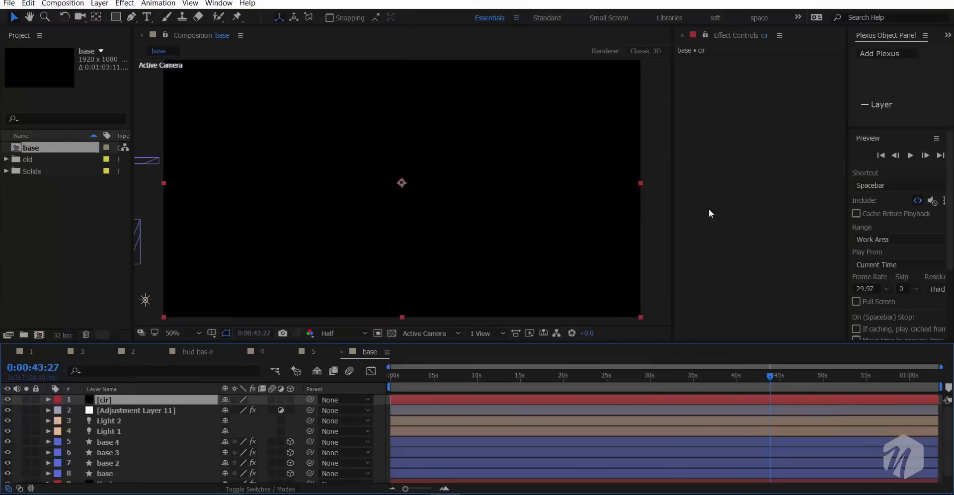
- Apply the Circle effect to the cir layer and place its center near the frame's upper-left corner at 94, 132
key(ctrl+space)
text(ci)
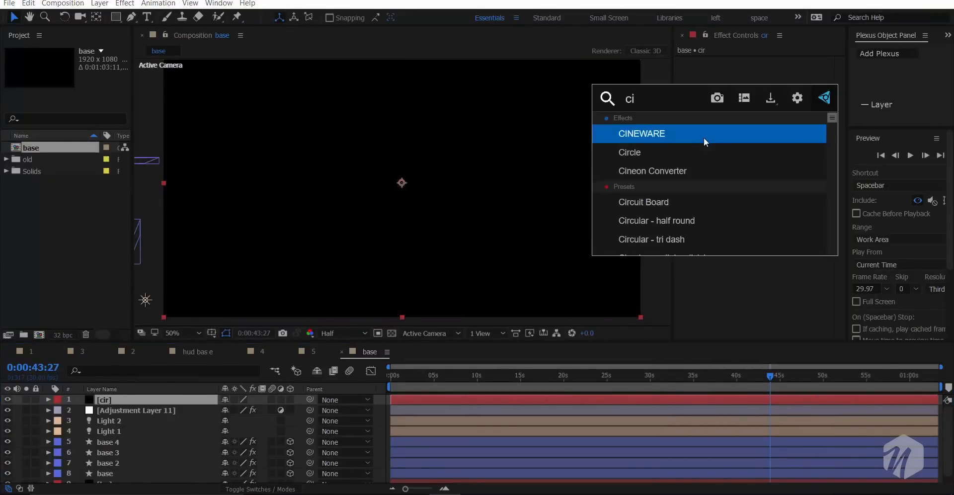
key(Down)
key(Return)
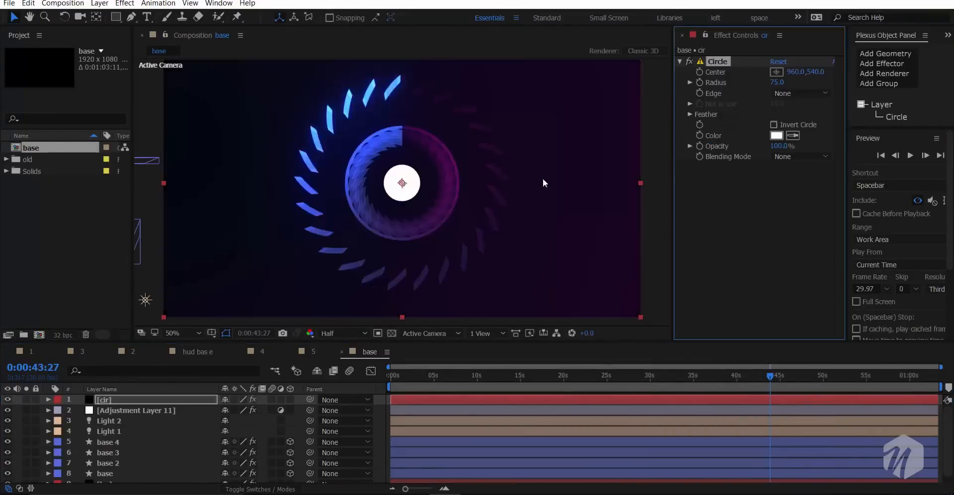
drag(425, 186, 531, 197)
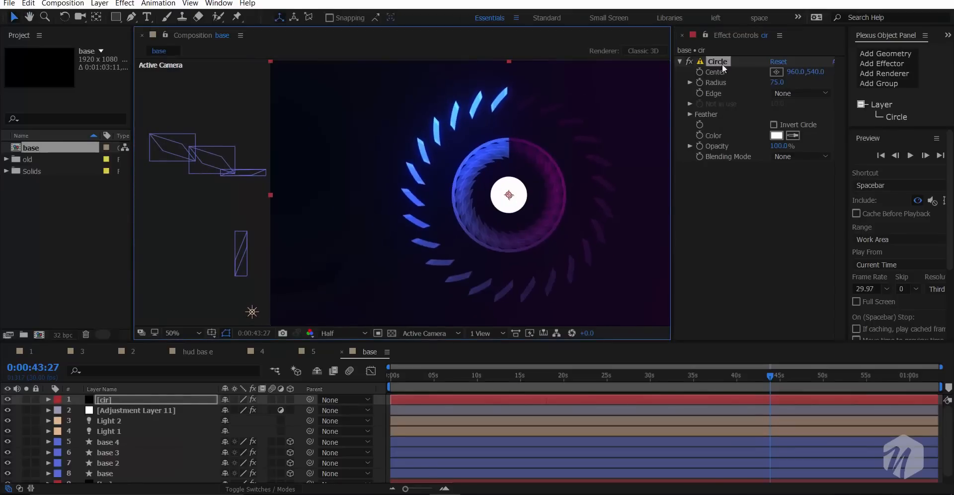
click(774, 72)
click(299, 93)
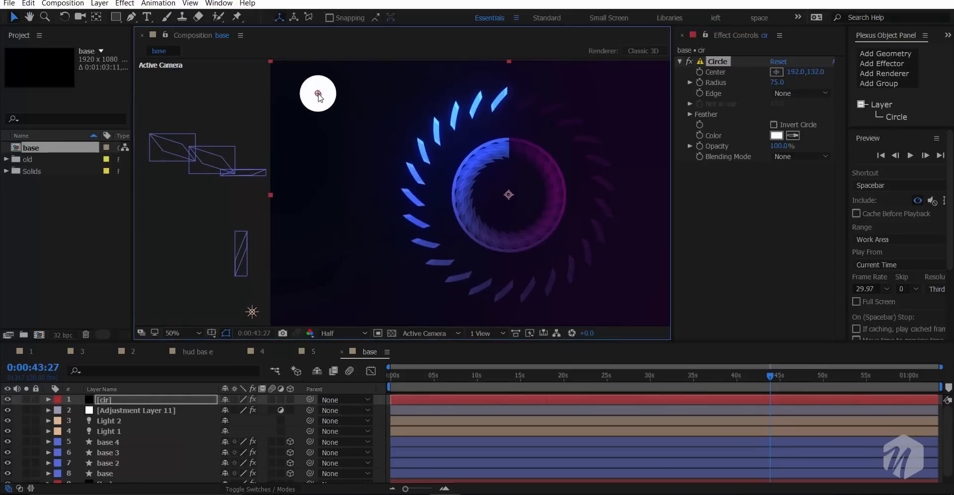
drag(299, 94, 293, 93)
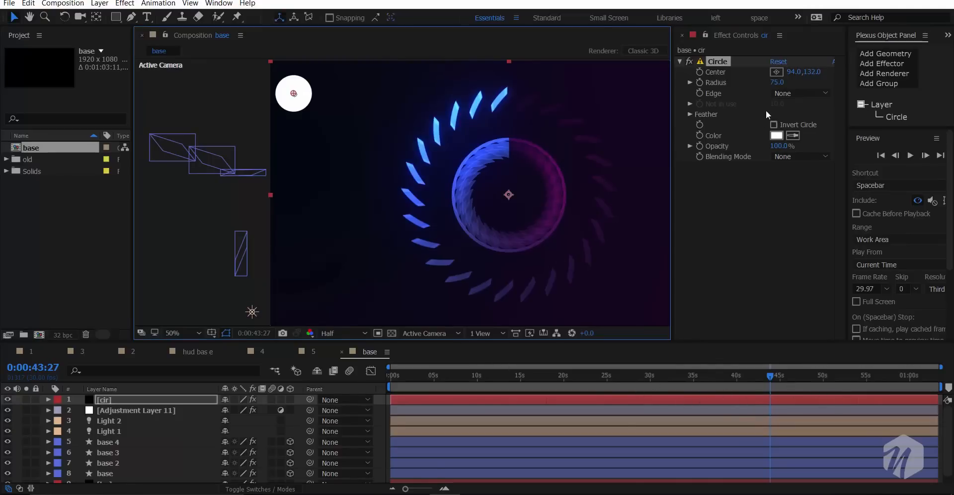
- Set the Circle effect's outer edge feather to 1891 and lower its opacity to 64%
click(688, 113)
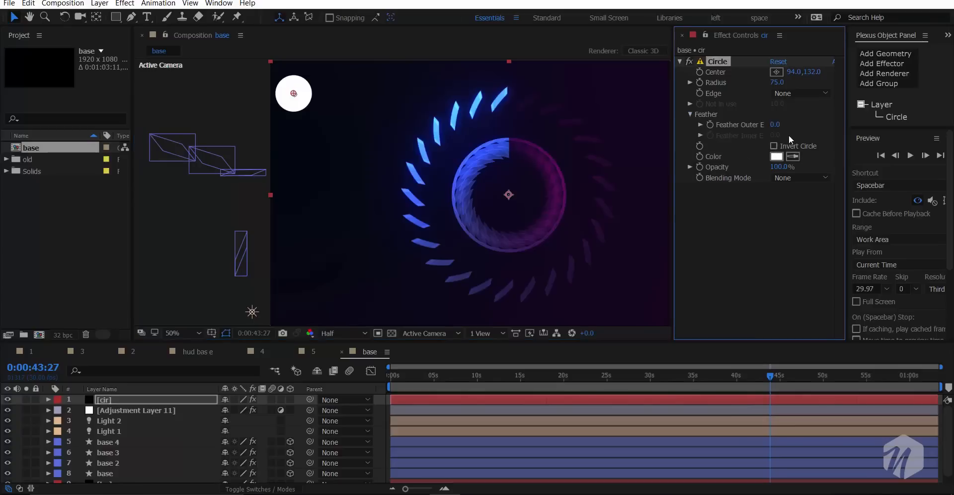
drag(775, 126, 880, 122)
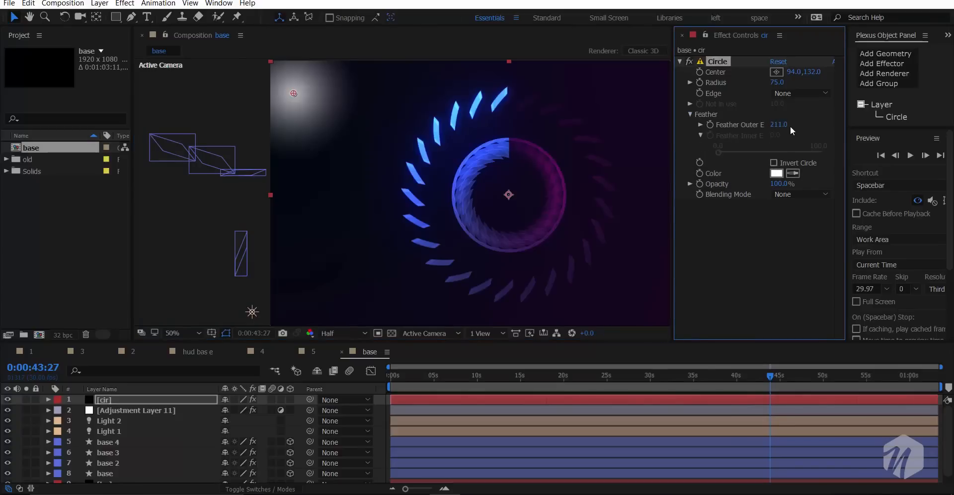
drag(779, 125, 872, 114)
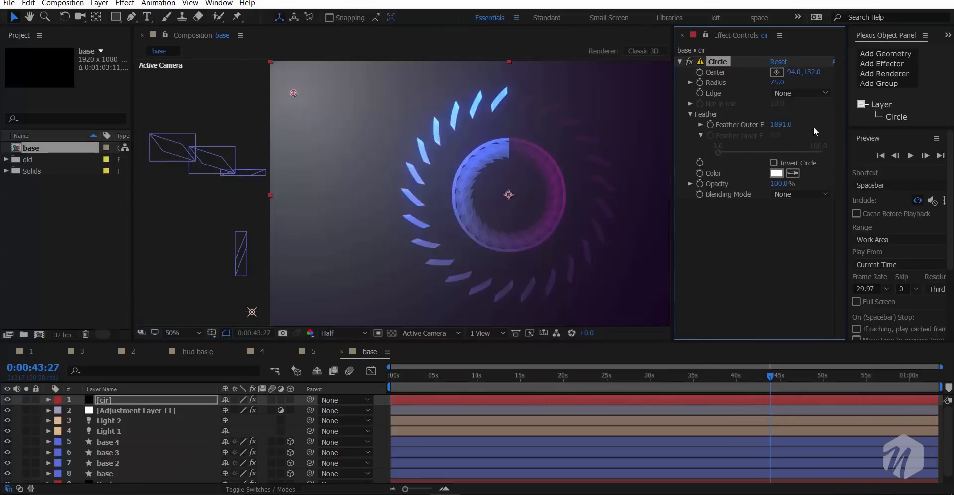
mouse_move(782, 184)
mouse_down()
mouse_move(739, 197)
mouse_move(799, 180)
mouse_up()
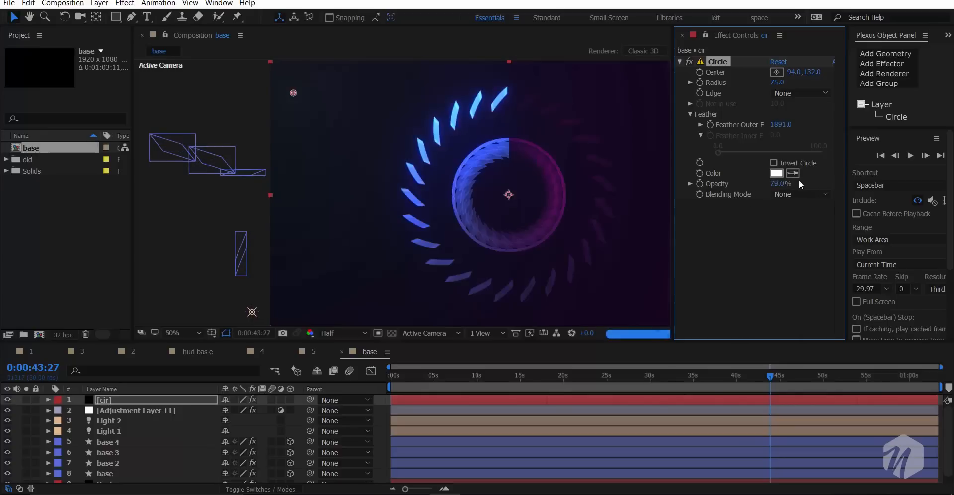
- Change the circle's color to blue 6684E7 and set its opacity to 81%
click(779, 173)
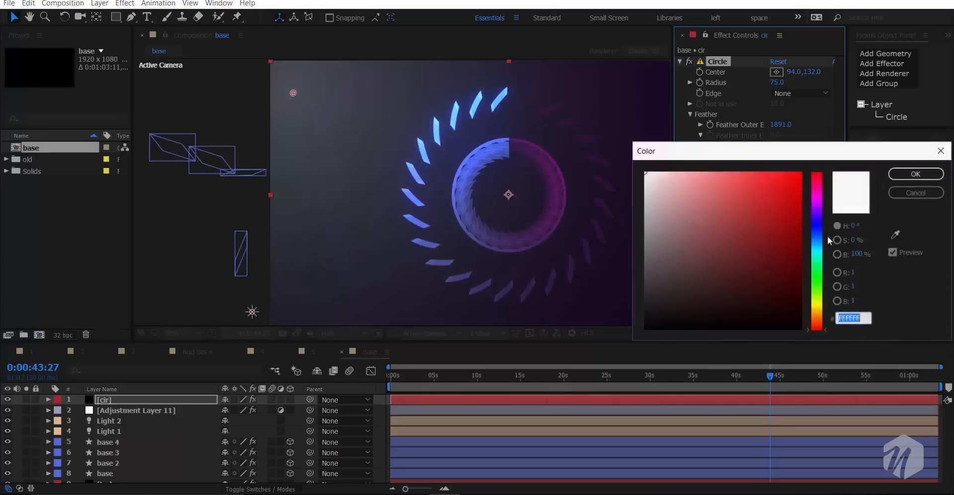
click(816, 244)
click(787, 232)
drag(818, 233, 732, 187)
click(818, 232)
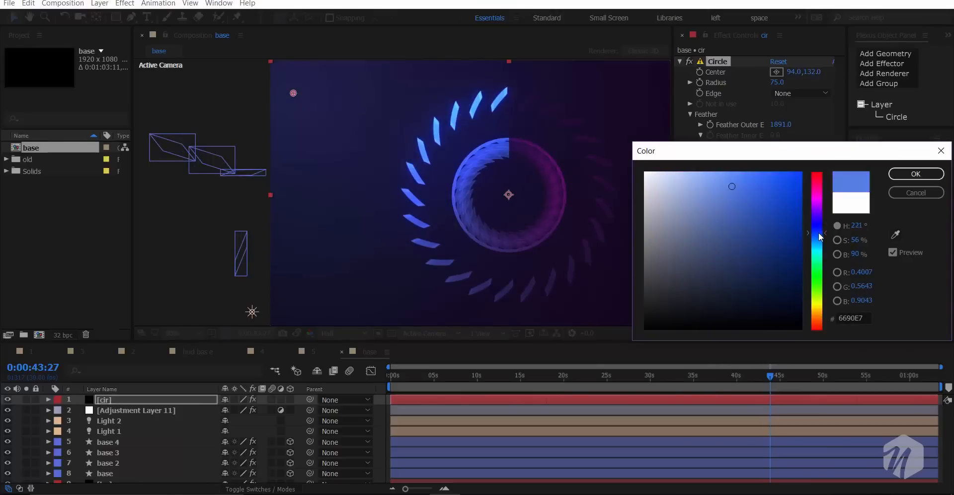
drag(818, 232, 817, 231)
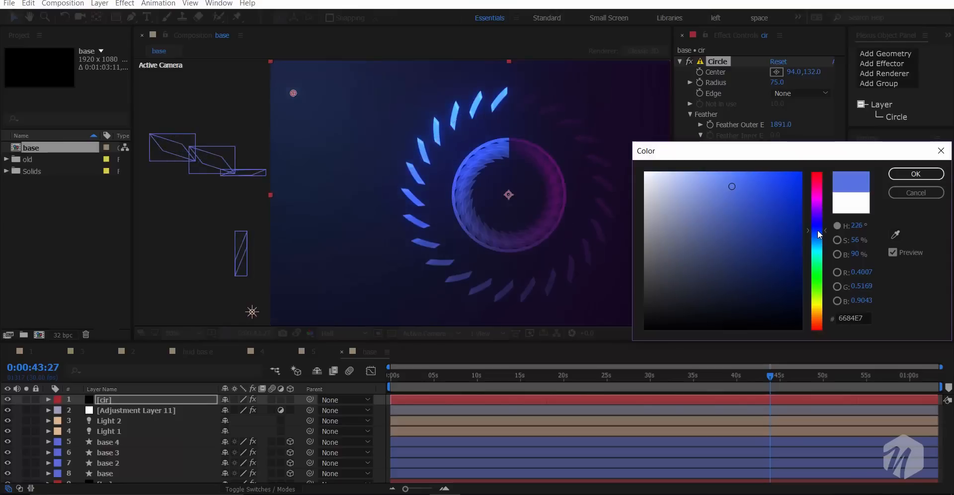
click(921, 176)
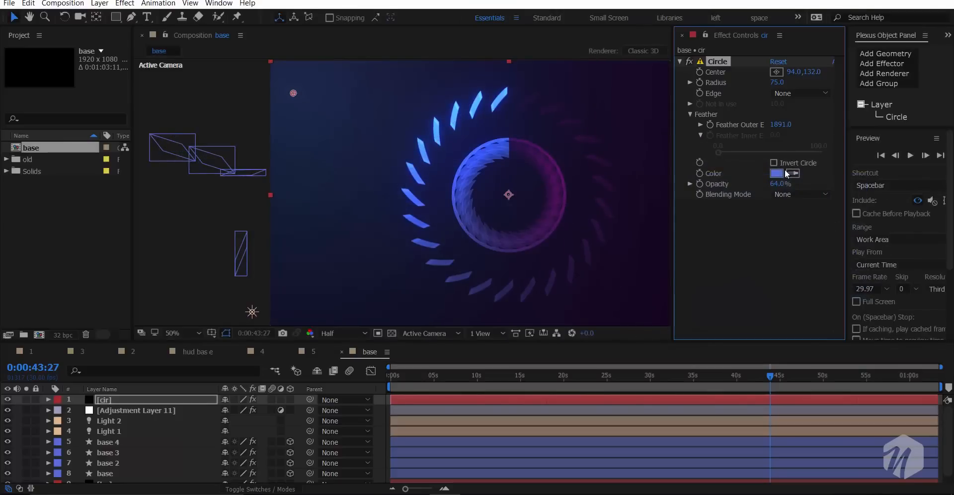
drag(781, 183, 800, 183)
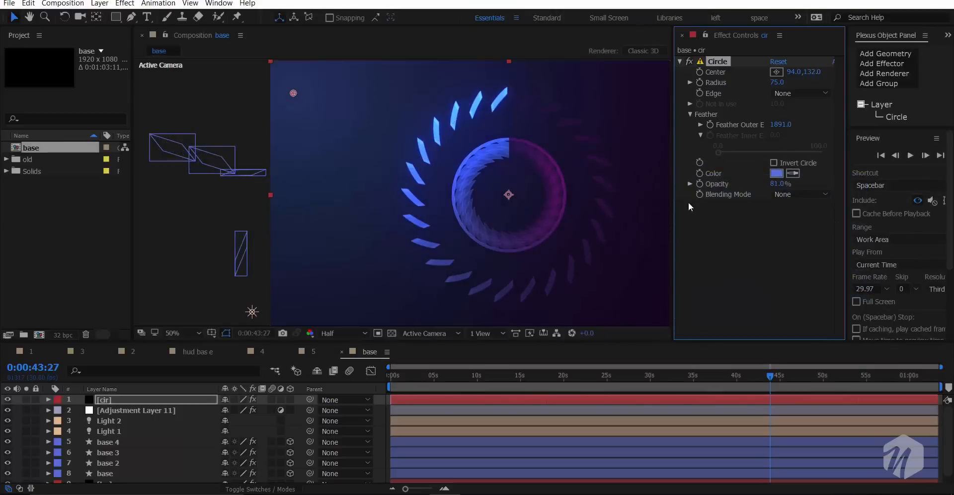
- At 0:00:02:11, lower Adjustment Layer 11's thresholds to 48.6% for Glow, 21.2% for Glow 2 and 16.9% for Glow 3, and save the project
drag(431, 210, 383, 195)
click(411, 381)
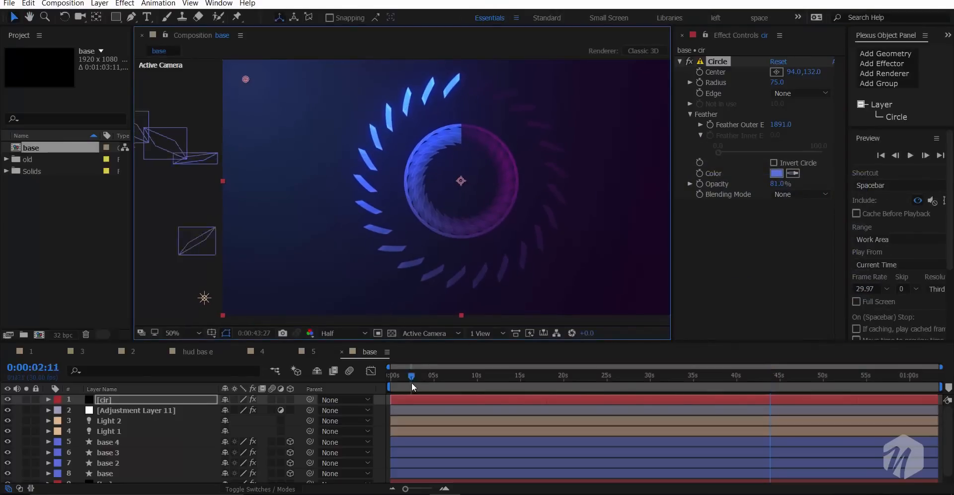
click(137, 408)
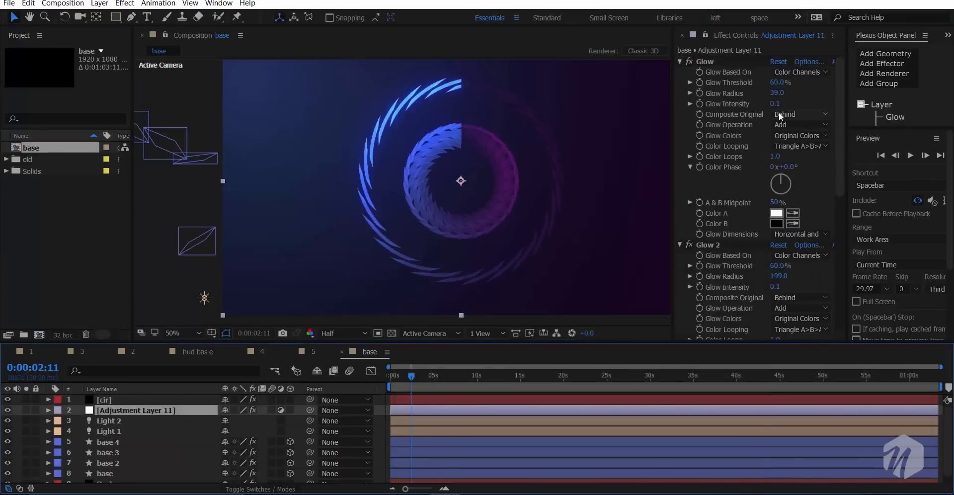
drag(774, 82, 753, 183)
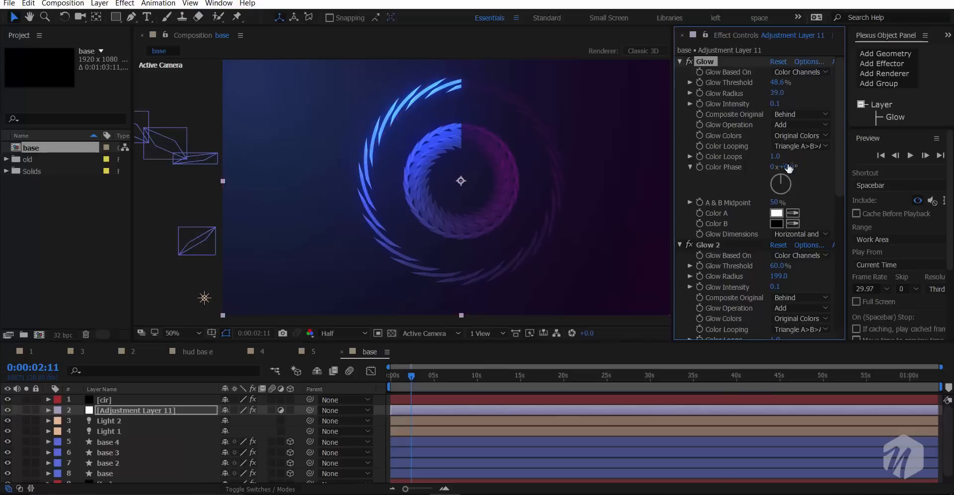
drag(778, 266, 759, 275)
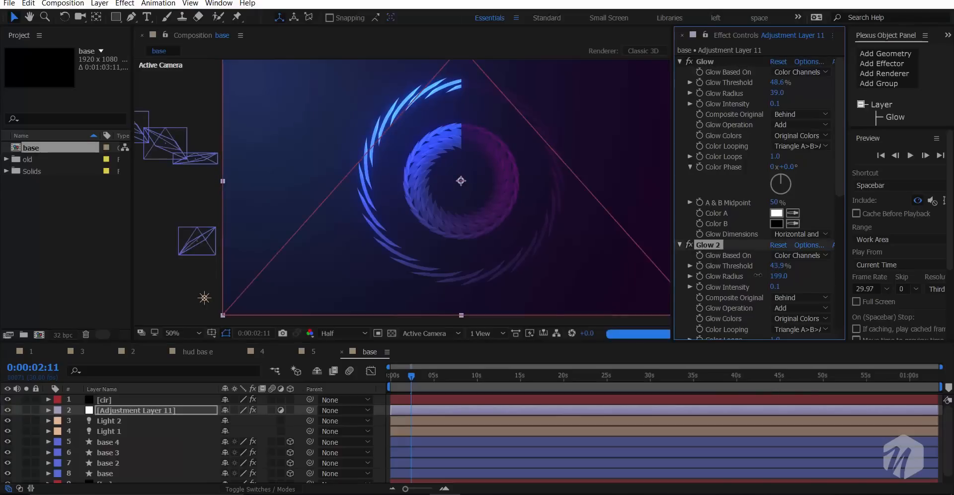
scroll(758, 275, down, 1)
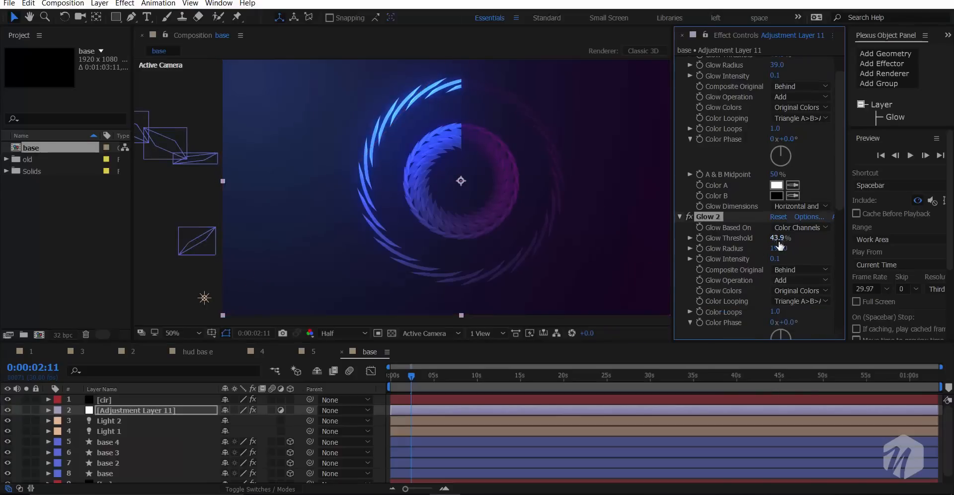
drag(779, 245, 746, 243)
scroll(747, 243, down, 2)
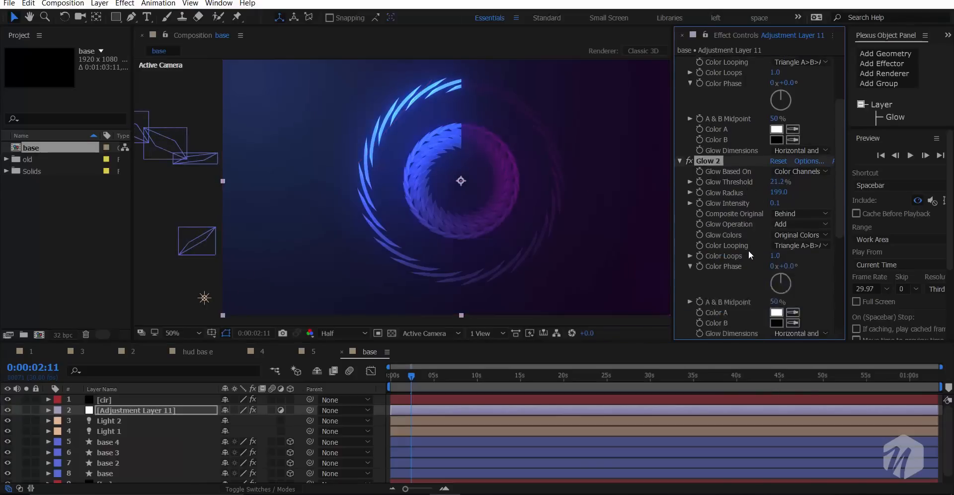
scroll(793, 308, down, 3)
drag(772, 281, 666, 283)
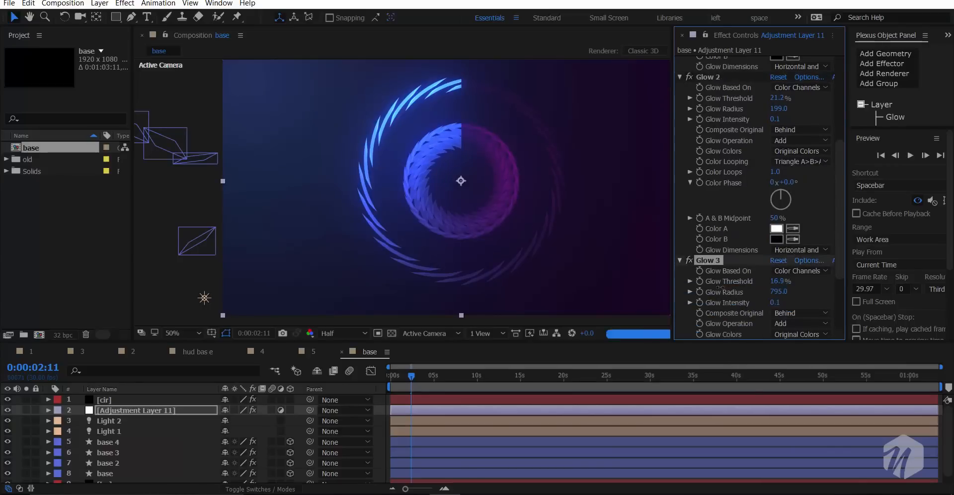
key(ctrl+s)
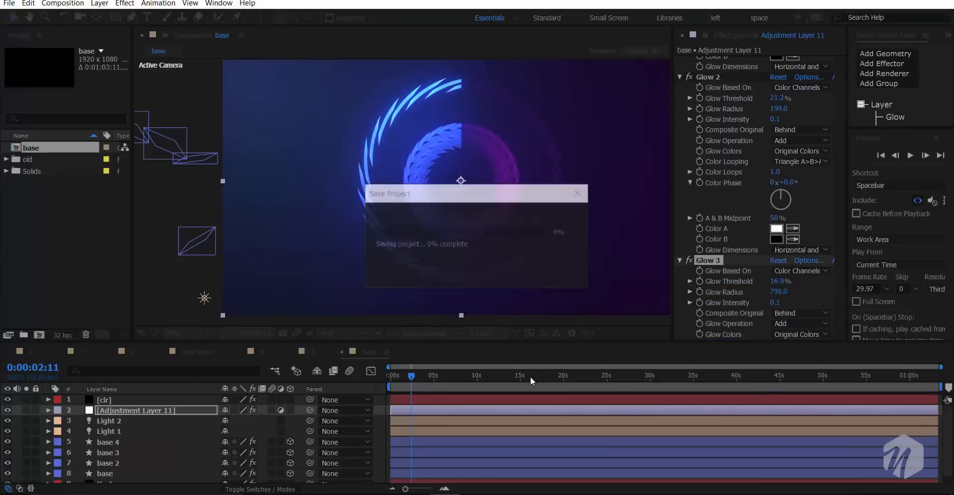
- Check the glowing rings at several times along the timeline with the cir layer hidden, and show the layer again at 0:00:05:14
click(530, 377)
drag(588, 381, 620, 386)
click(675, 386)
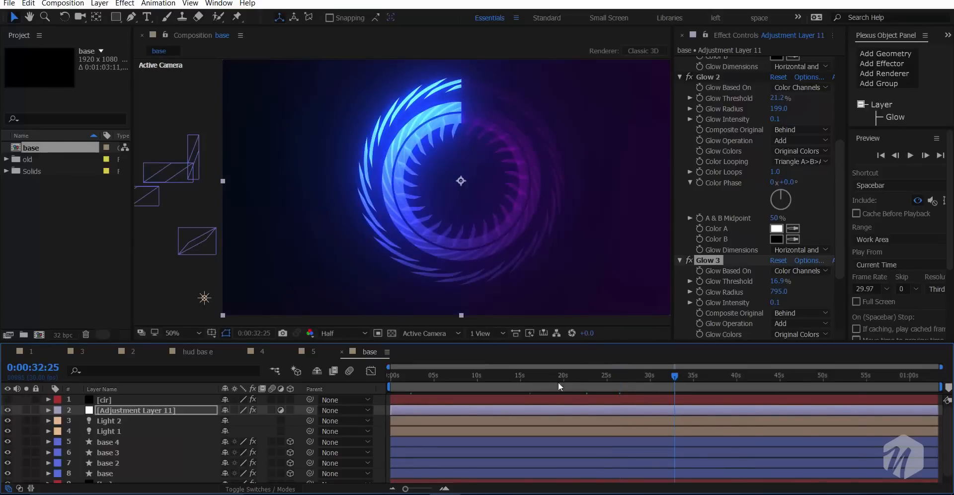
click(523, 385)
click(468, 385)
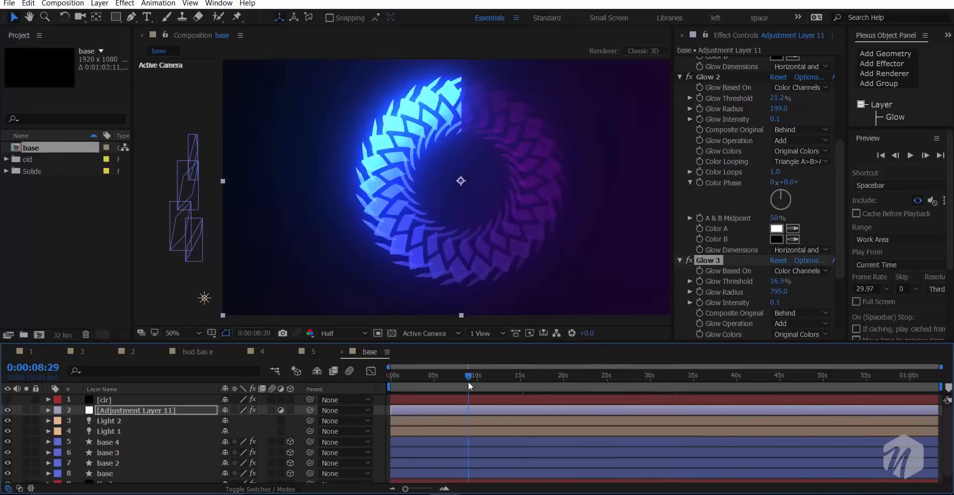
click(438, 386)
click(8, 399)
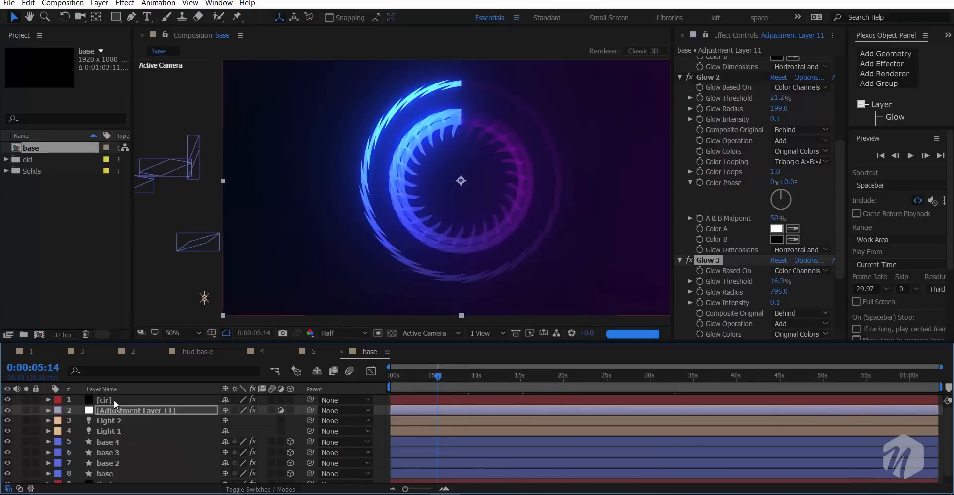
- Set the cir layer's blending mode to Add and its Circle opacity to 100%, and save the project
click(248, 401)
key(F4)
click(243, 400)
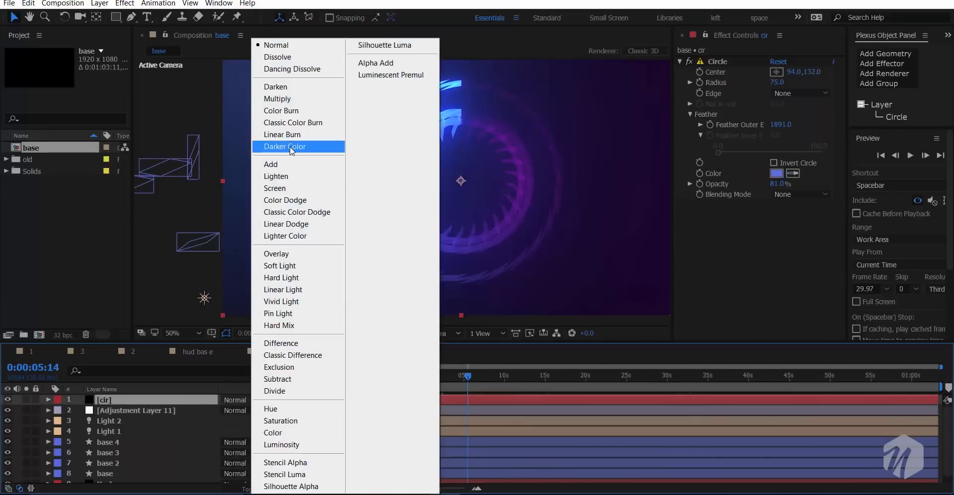
click(283, 171)
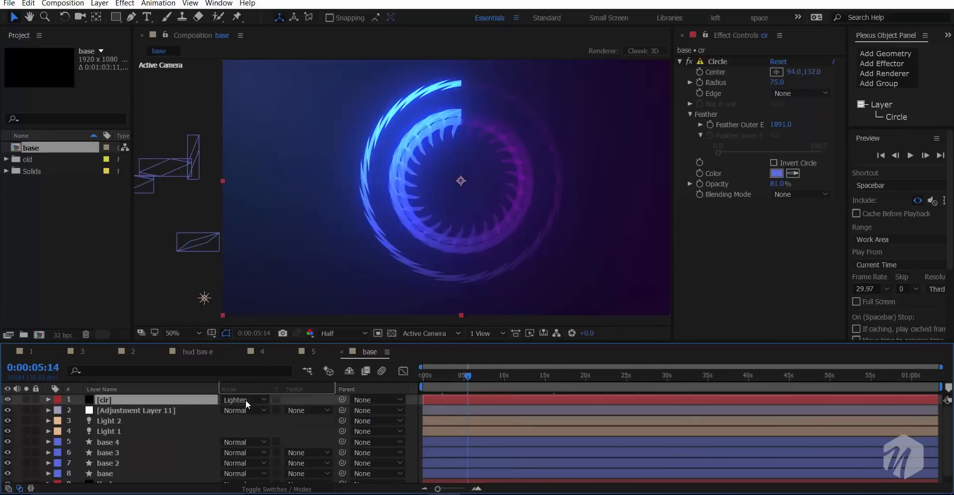
click(245, 399)
click(279, 164)
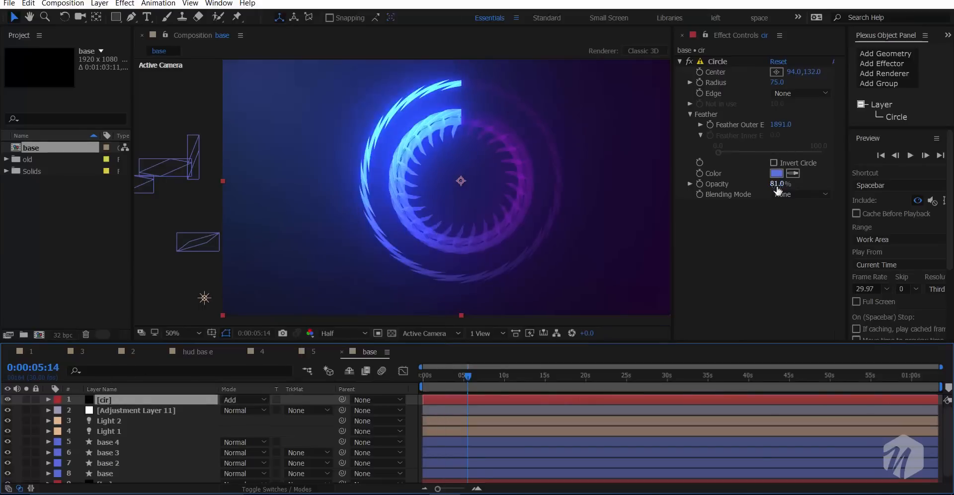
drag(778, 185, 862, 174)
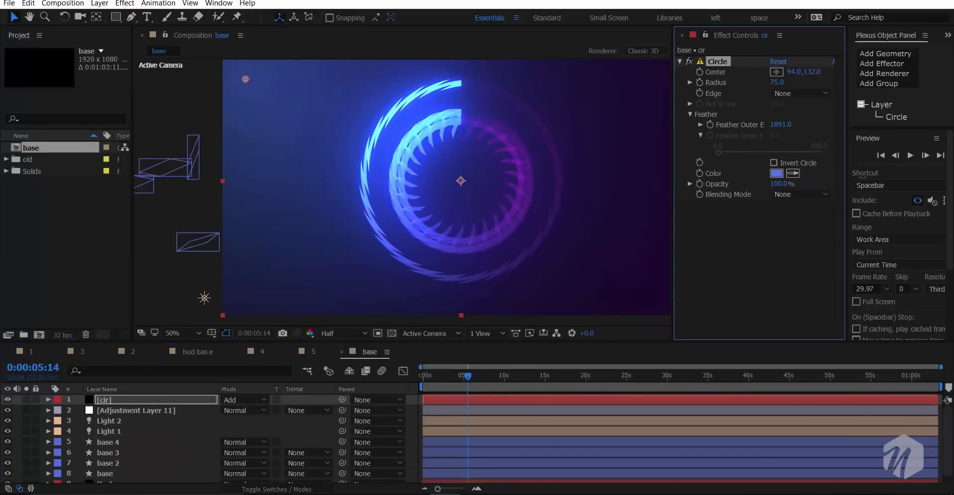
key(ctrl+s)
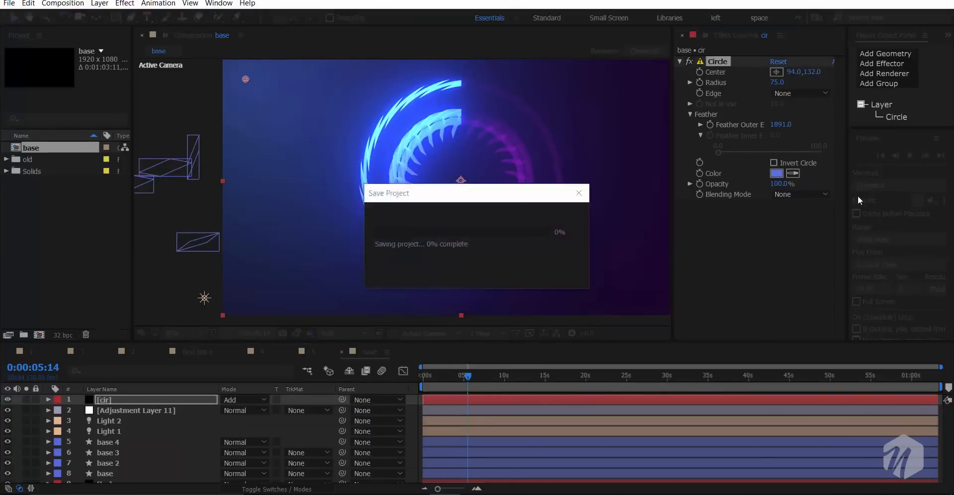
- Apply Curves to the cir layer, raise the RGB curve's highlights while holding the shadows, and check the look at 0:00:26:06
key(ctrl+space)
key(2)
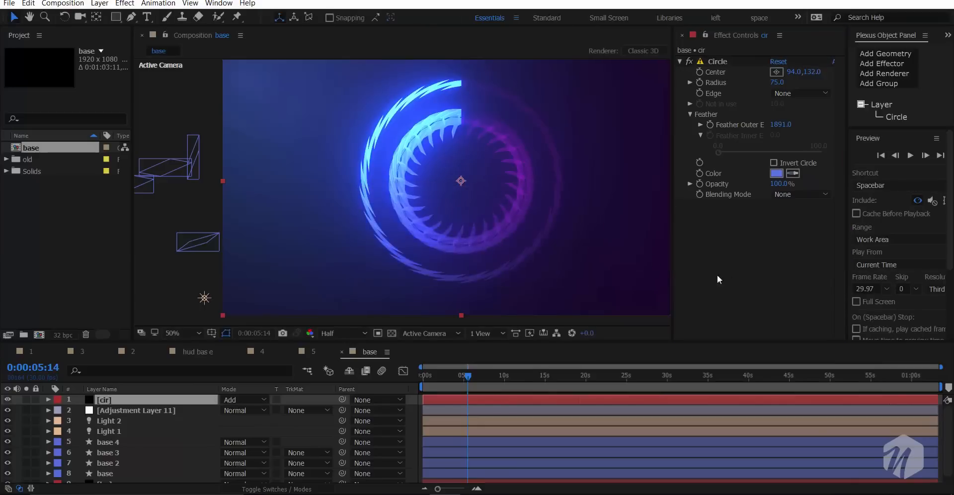
drag(788, 209, 771, 195)
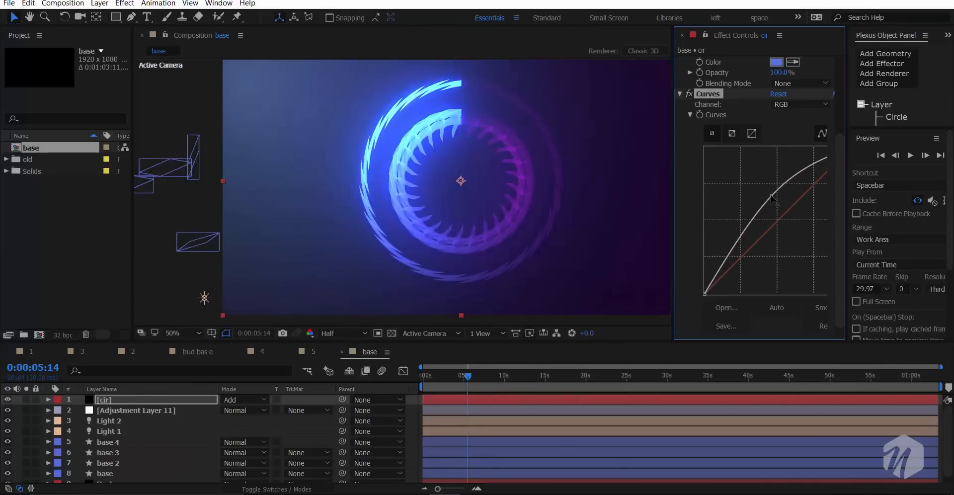
drag(743, 238, 740, 253)
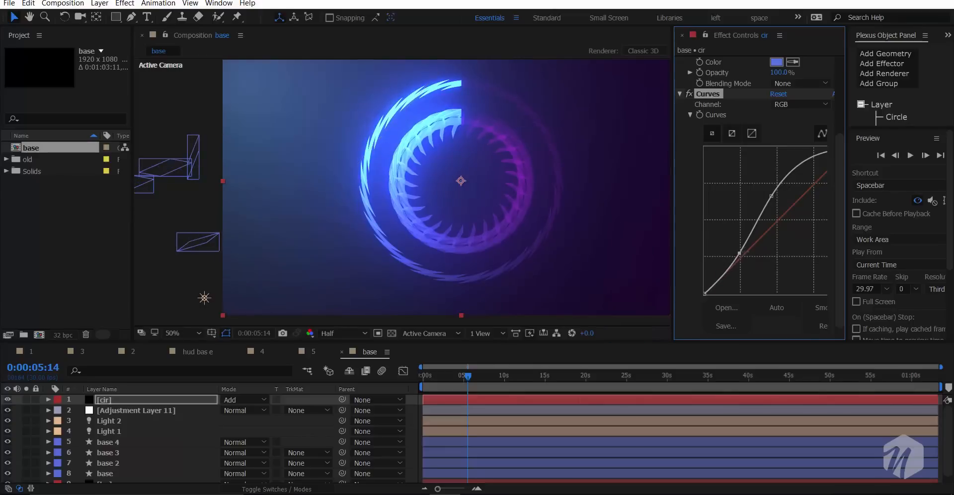
drag(773, 195, 805, 161)
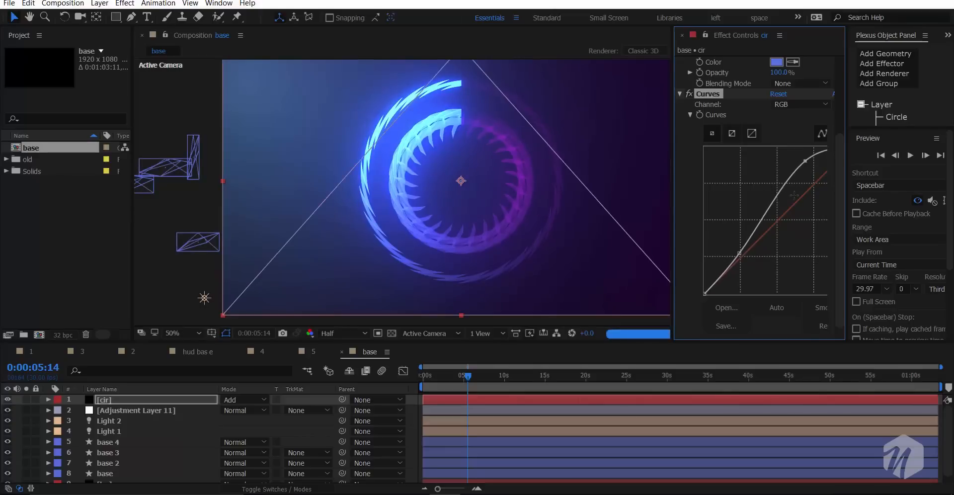
click(599, 373)
click(636, 377)
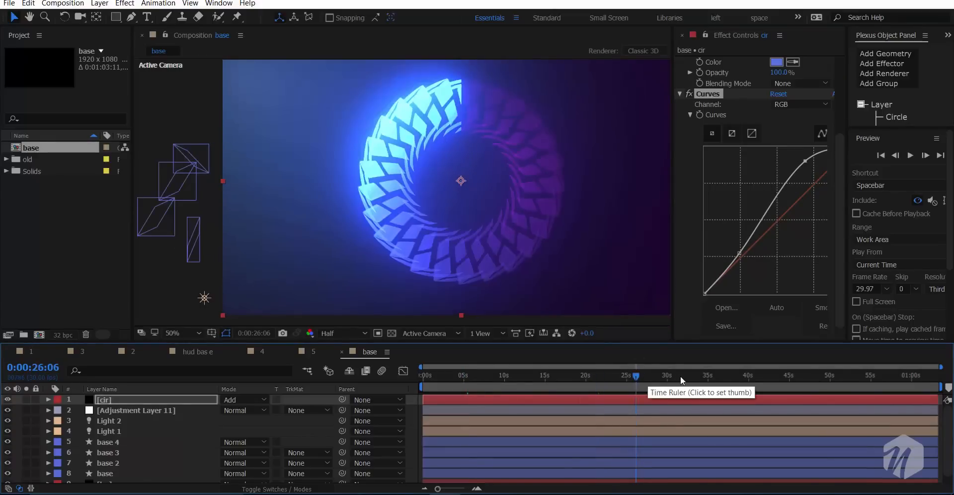
- Check the rings at 0:00:33:22 and hide the cir layer to view them without the corner light
click(697, 377)
key(h)
drag(577, 247, 543, 255)
key(v)
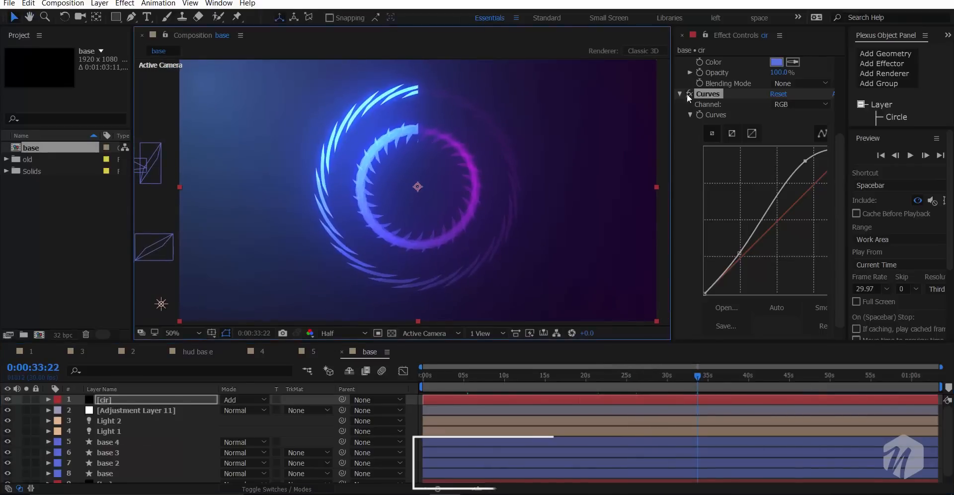
click(8, 399)
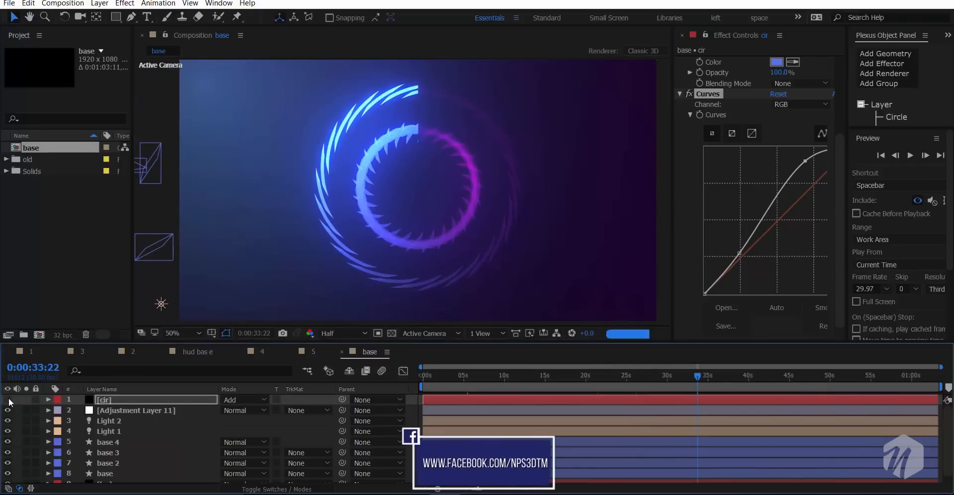
key(h)
drag(377, 193, 391, 210)
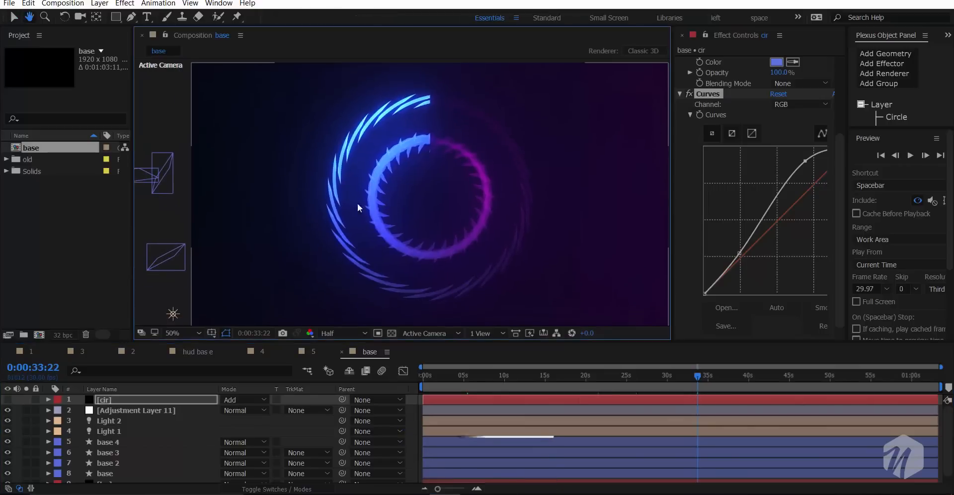
key(v)
- Move the start point of the bg layer's Gradient Ramp beyond the frame's upper-left corner, to -244, -200
key(comma)
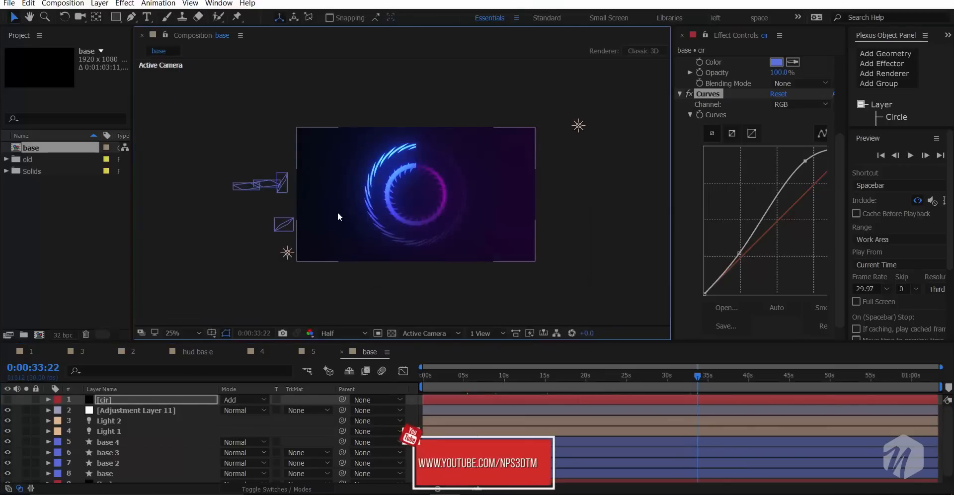
scroll(142, 428, down, 1)
click(126, 475)
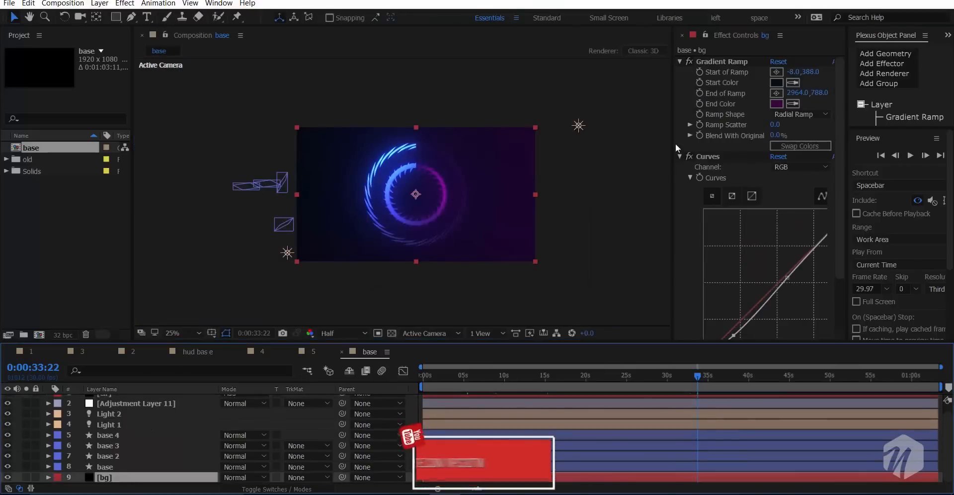
drag(659, 105, 267, 100)
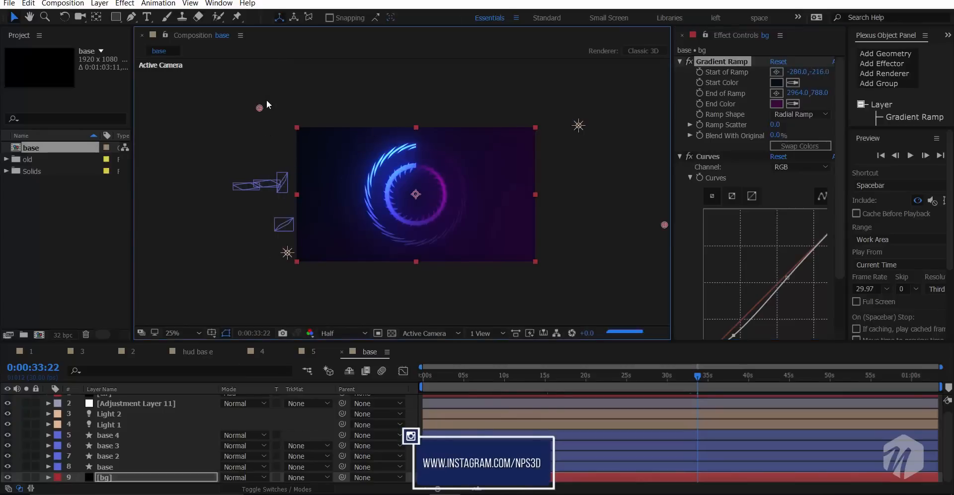
click(777, 83)
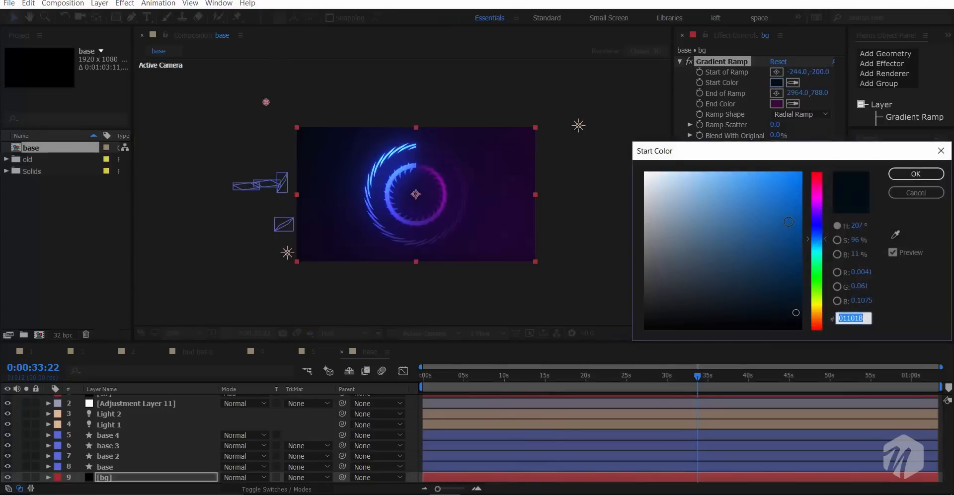
click(790, 220)
drag(790, 220, 792, 304)
click(909, 195)
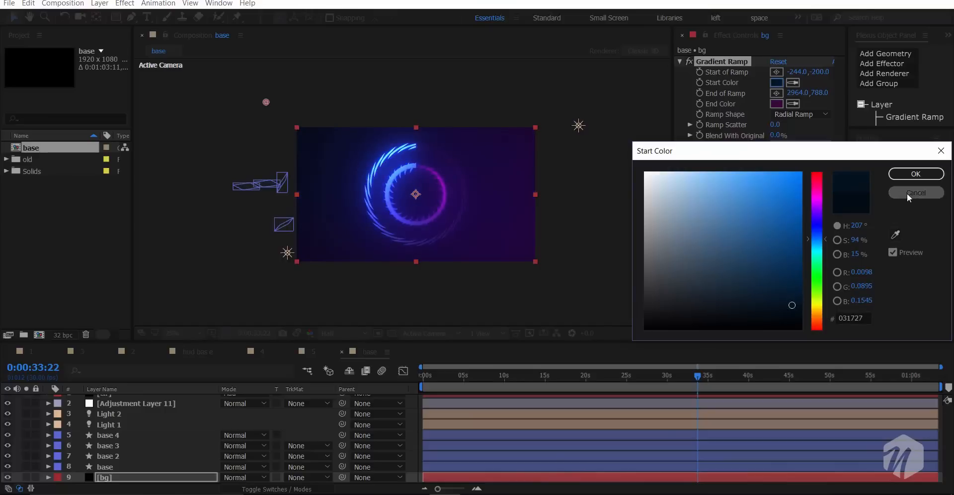
- Move the end point of the bg layer's Gradient Ramp beyond the frame's lower-right corner, to 3052, 1448
click(780, 96)
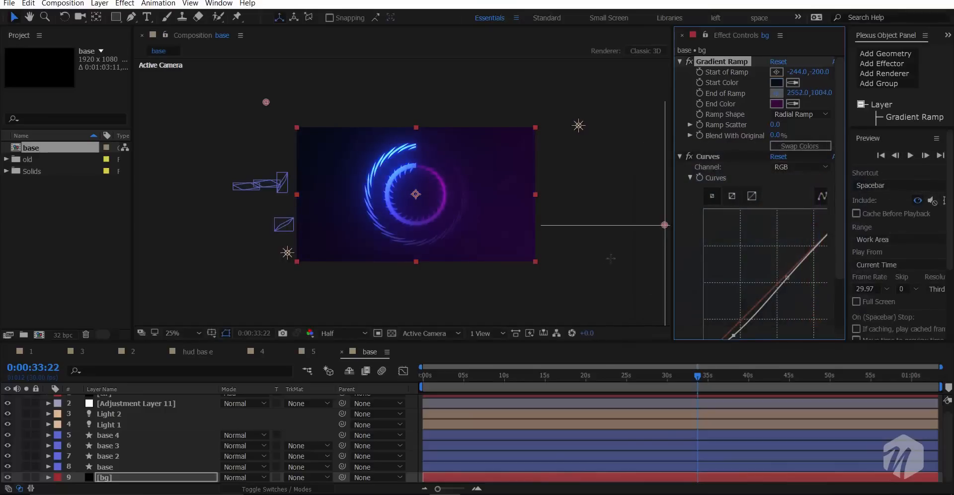
click(611, 269)
drag(655, 304, 675, 307)
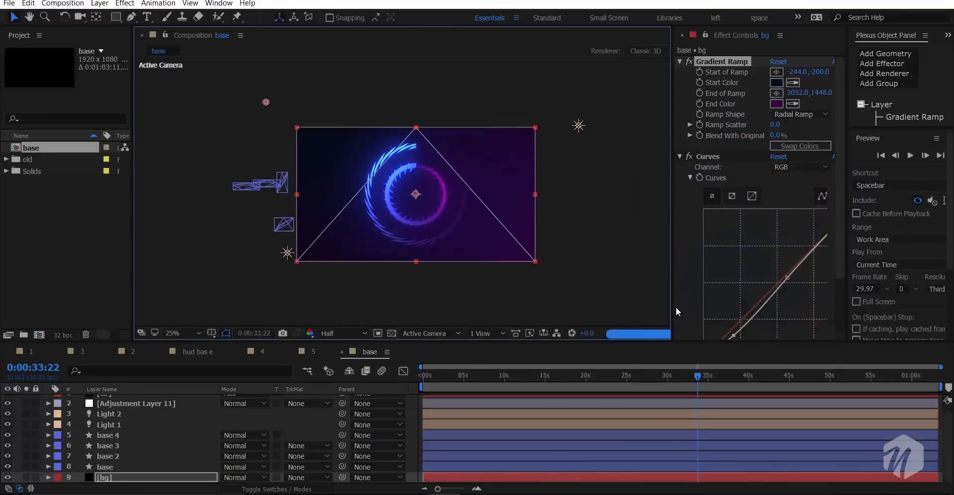
key(period)
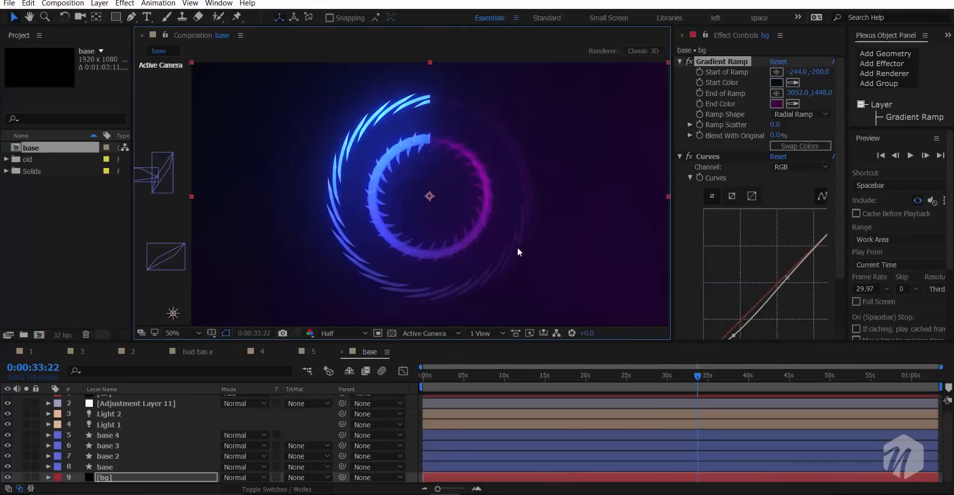
- At 0:00:12:00, turn on motion blur for the layers base, base 2, base 3 and base 4 and enable it for the composition
key(Home)
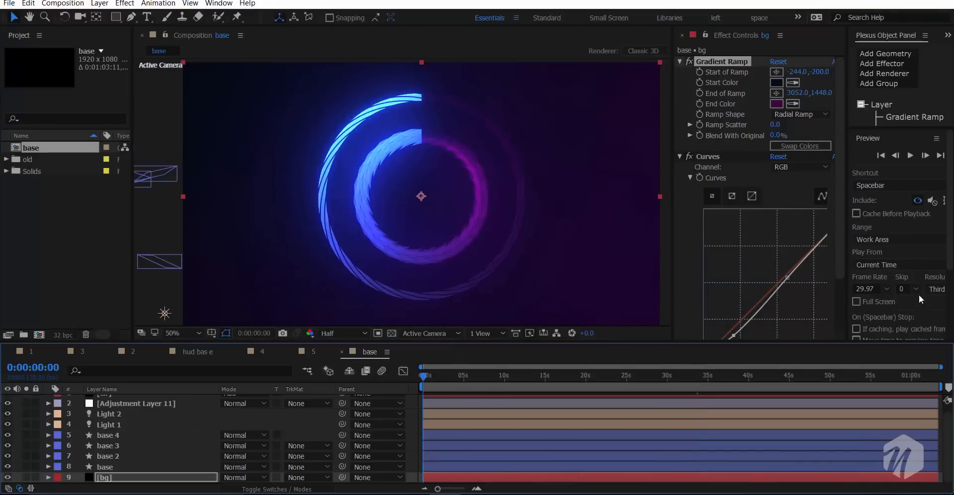
click(937, 290)
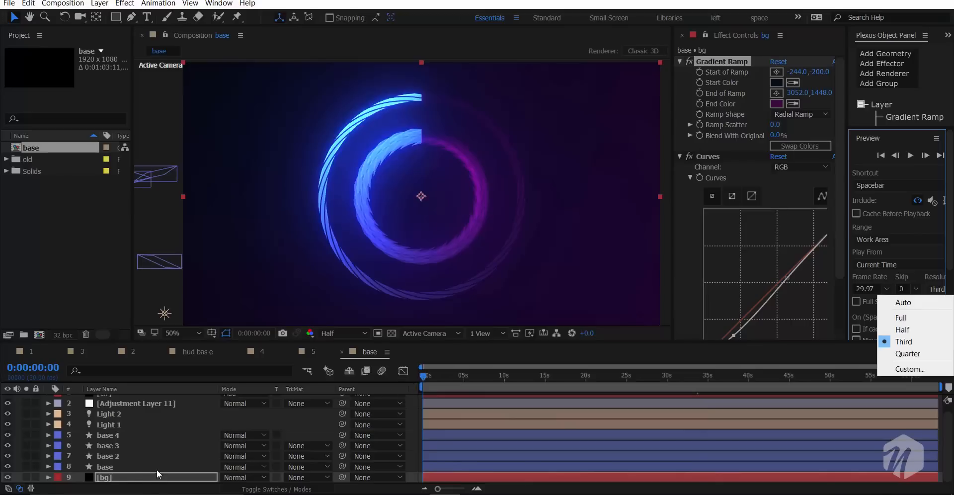
click(521, 384)
key(F4)
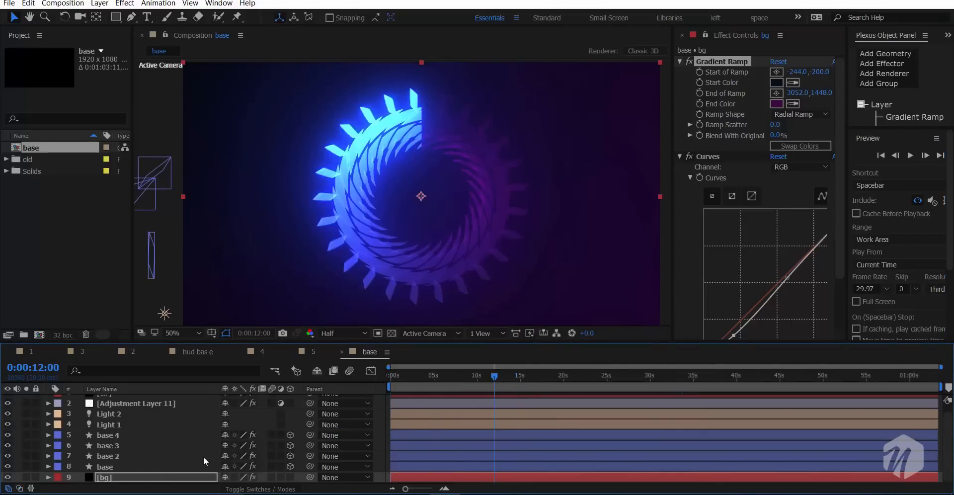
drag(272, 436, 271, 469)
click(349, 371)
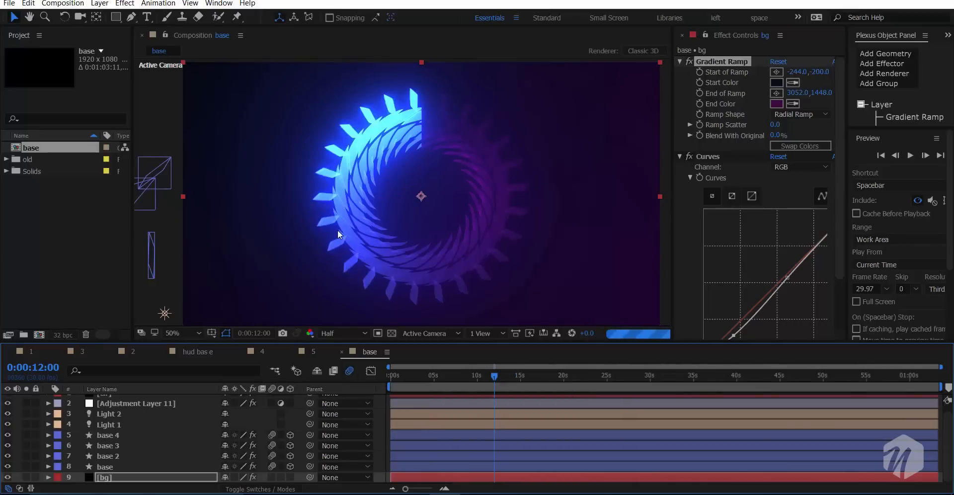
- Inspect the effect of motion blur on the rings up close at 0:00:12:00 and check them at 0:00:20:23
scroll(320, 231, up, 2)
scroll(320, 231, down, 1)
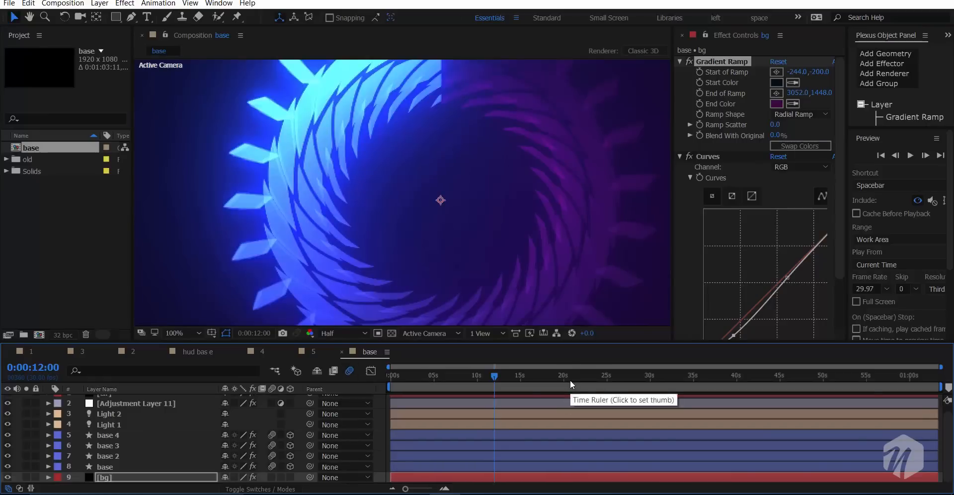
click(571, 378)
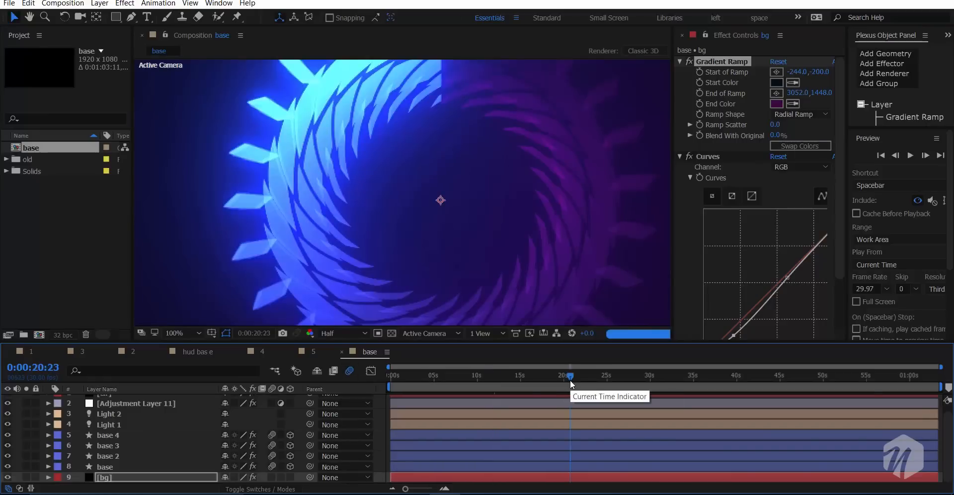
scroll(398, 259, down, 1)
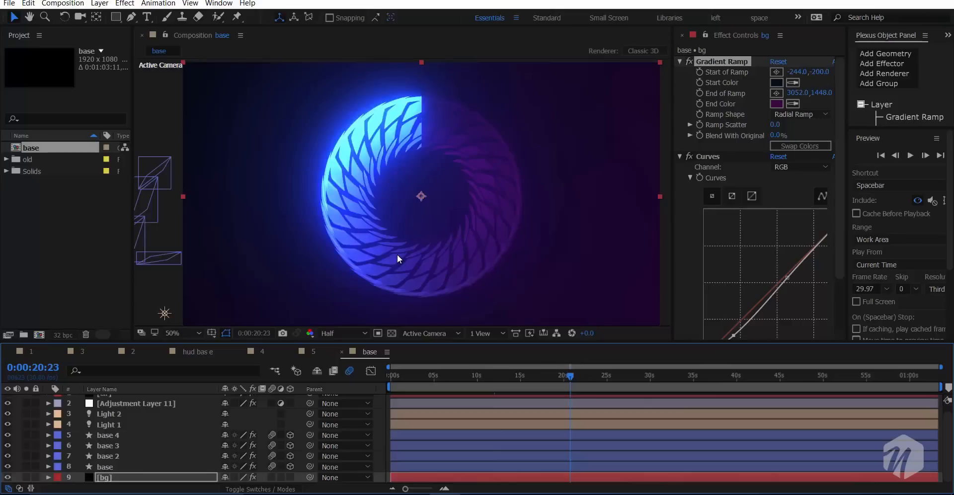
- Switch off the composition's motion blur and preview the animation from 0:00:00:00
drag(411, 378, 345, 394)
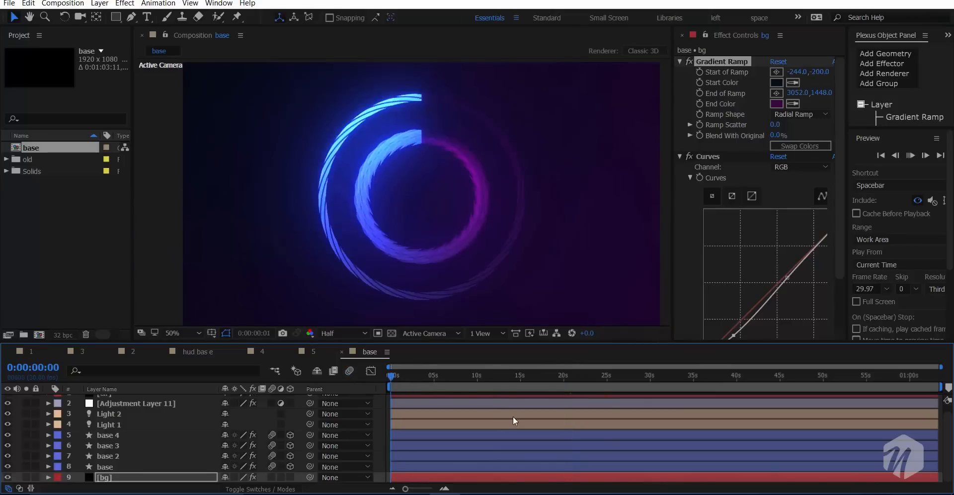
click(390, 379)
key(space)
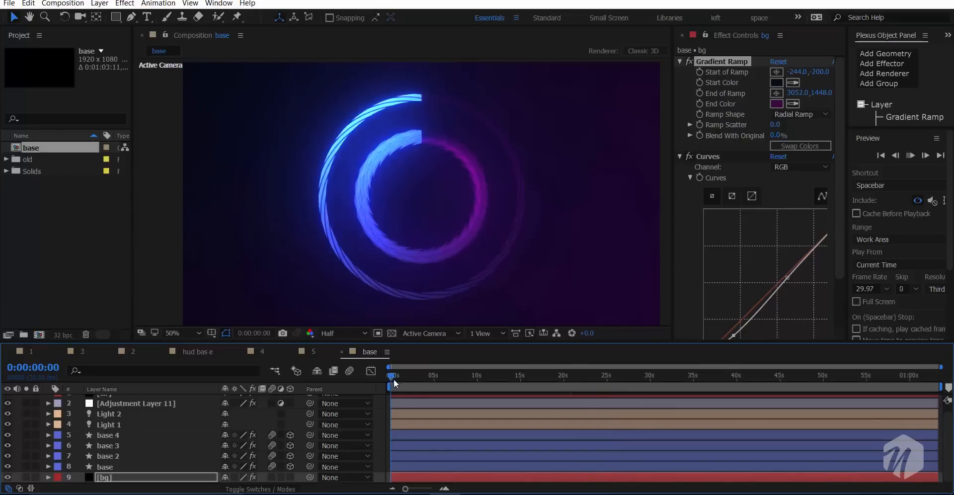
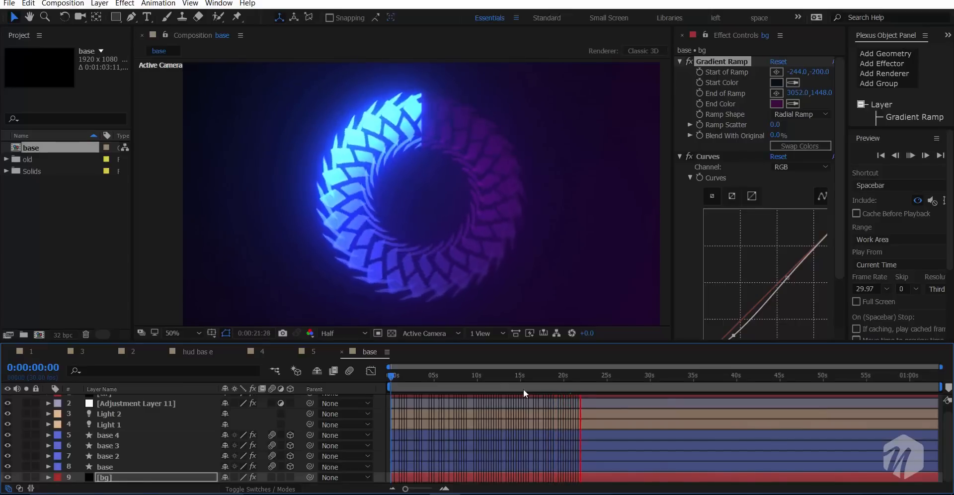
- At 0:00:22:08, hide the layers base 2, base 3 and base 4 and select the layer base
click(572, 383)
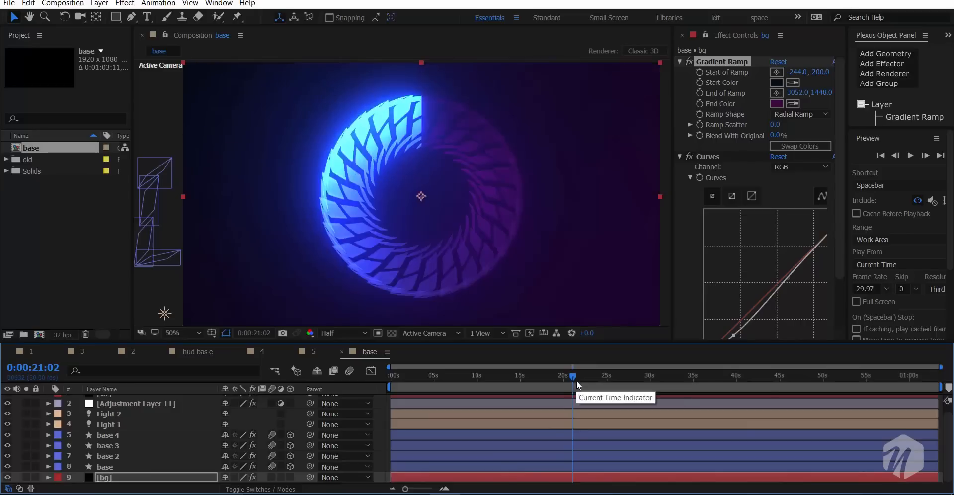
click(583, 381)
click(61, 249)
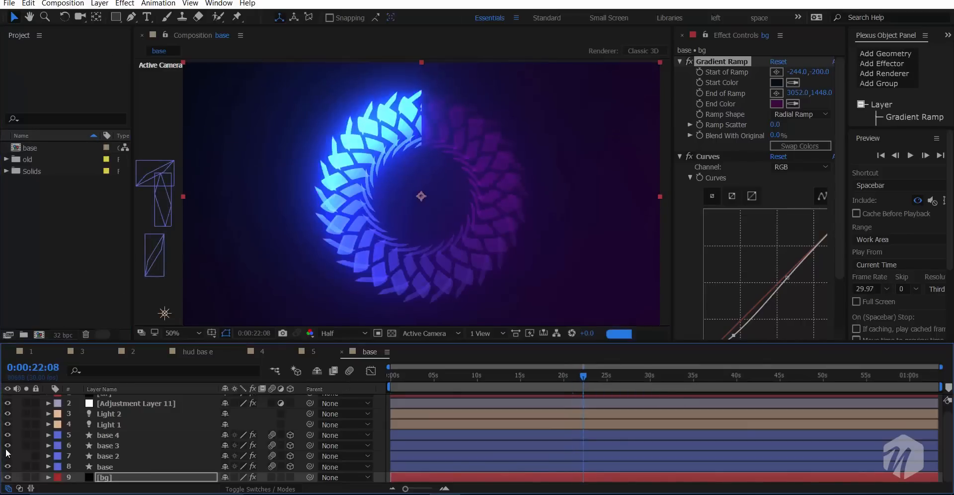
drag(8, 455, 8, 435)
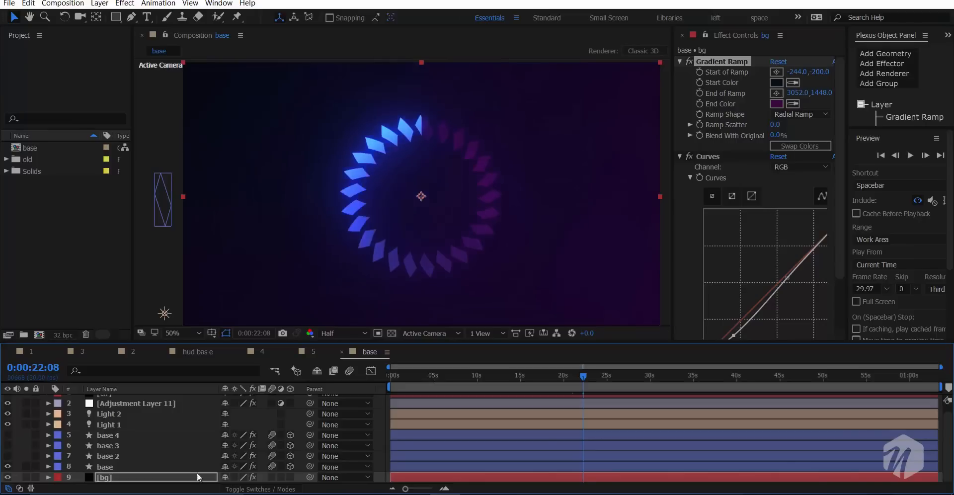
click(130, 467)
- Add the Electronic Vibes - HookSounds MP3 from the old folder to the composition, directly below the base layer
click(85, 240)
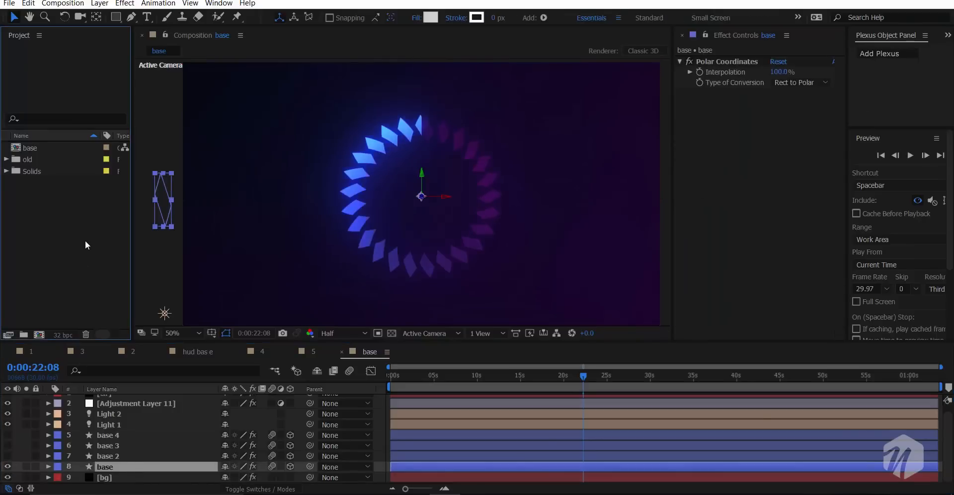
double_click(85, 240)
key(Escape)
click(6, 159)
click(52, 231)
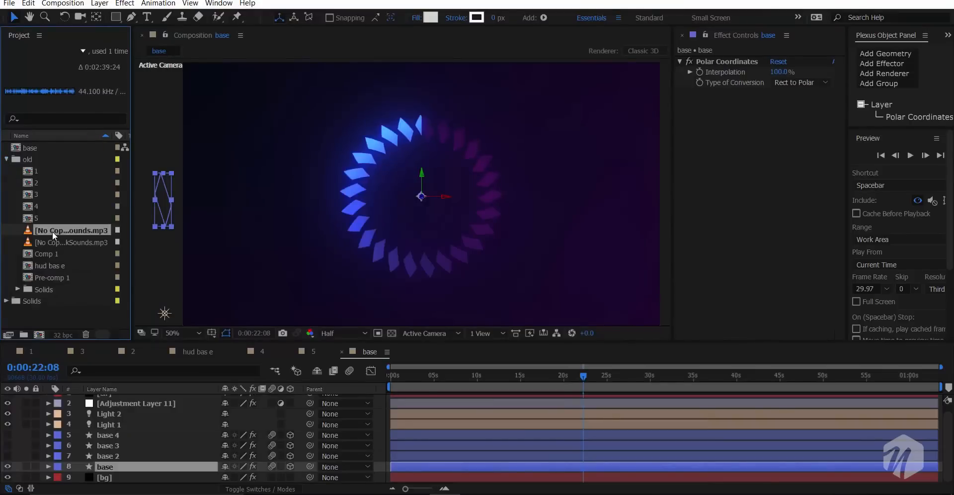
drag(52, 231, 138, 475)
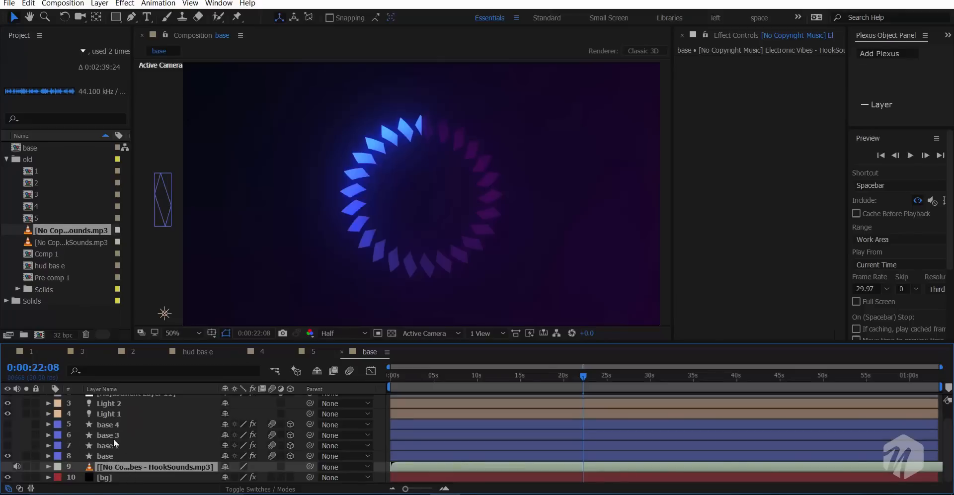
- Convert the audio of the music layer to keyframes
right_click(124, 466)
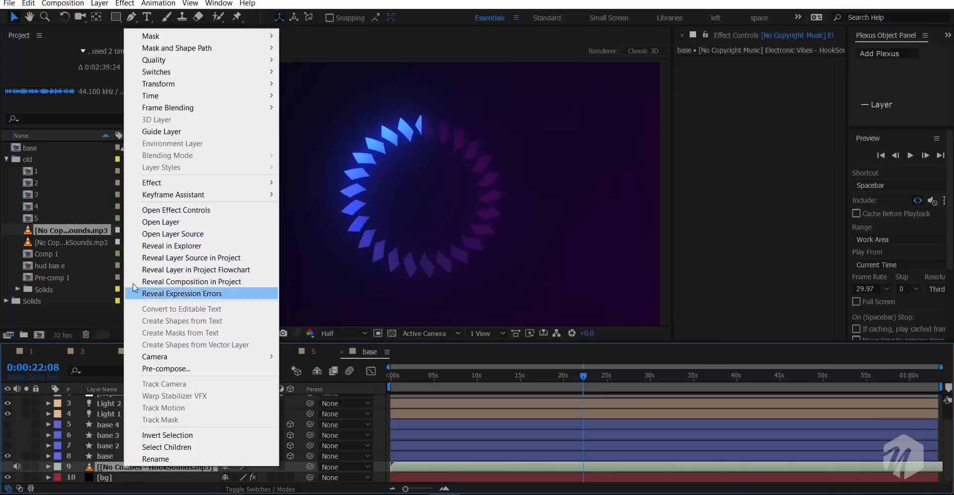
click(119, 467)
right_click(118, 467)
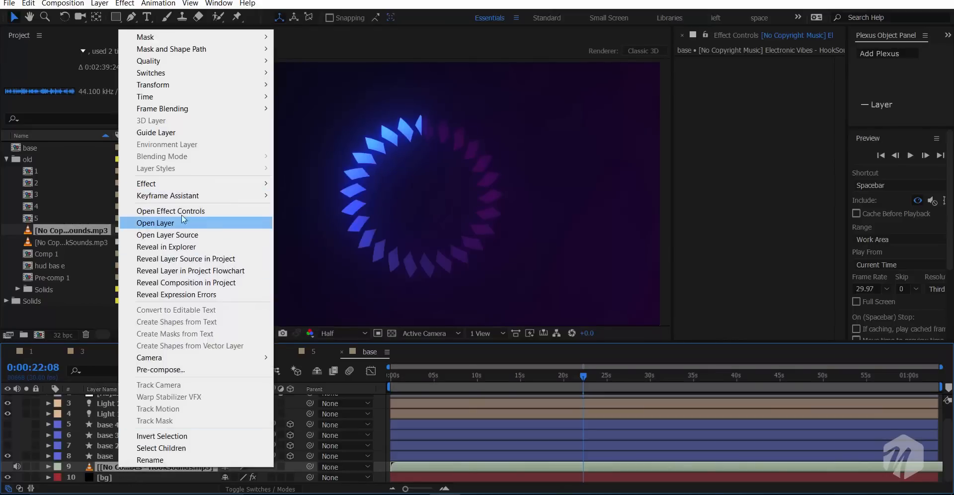
mouse_move(202, 189)
mouse_move(162, 197)
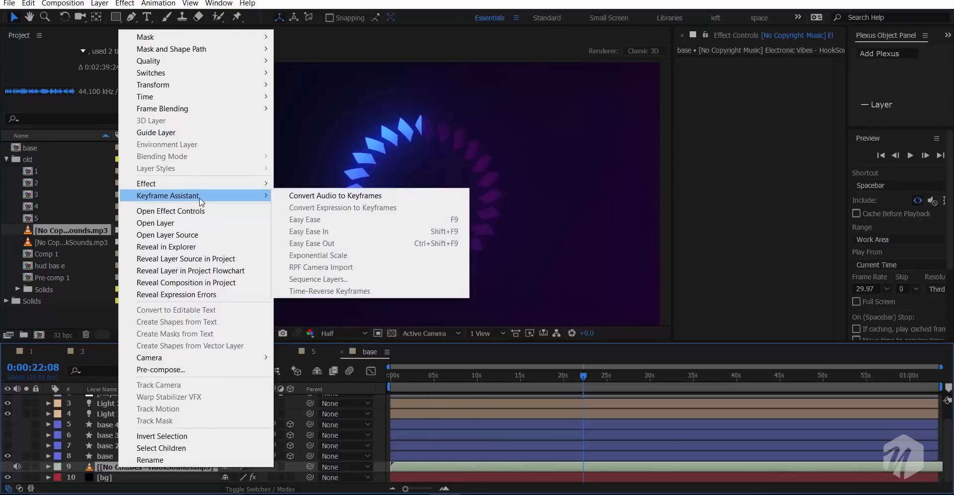
click(334, 196)
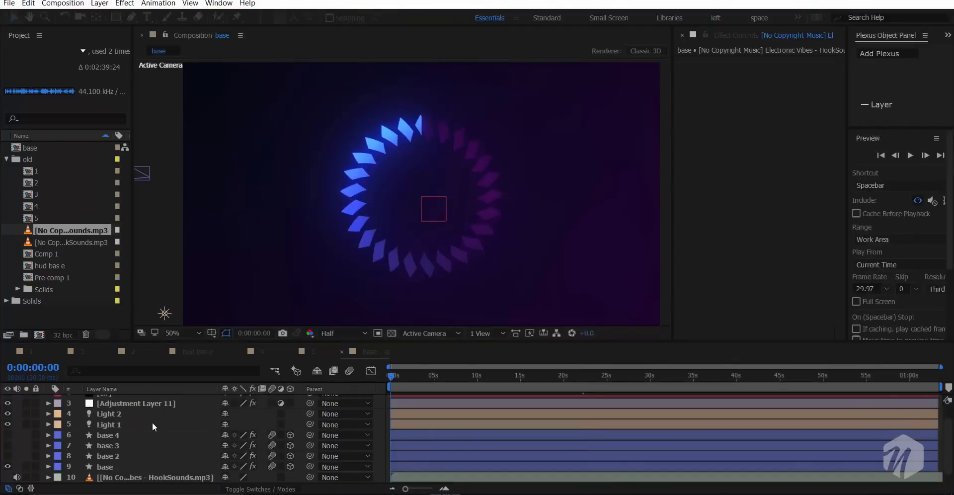
- Reveal the keyframed channel sliders of the Audio Amplitude layer
scroll(145, 413, up, 2)
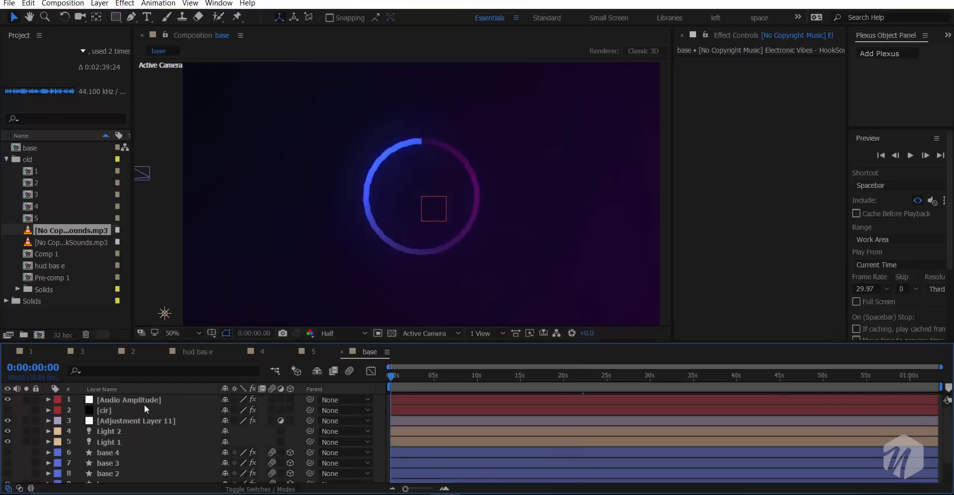
click(136, 401)
key(u)
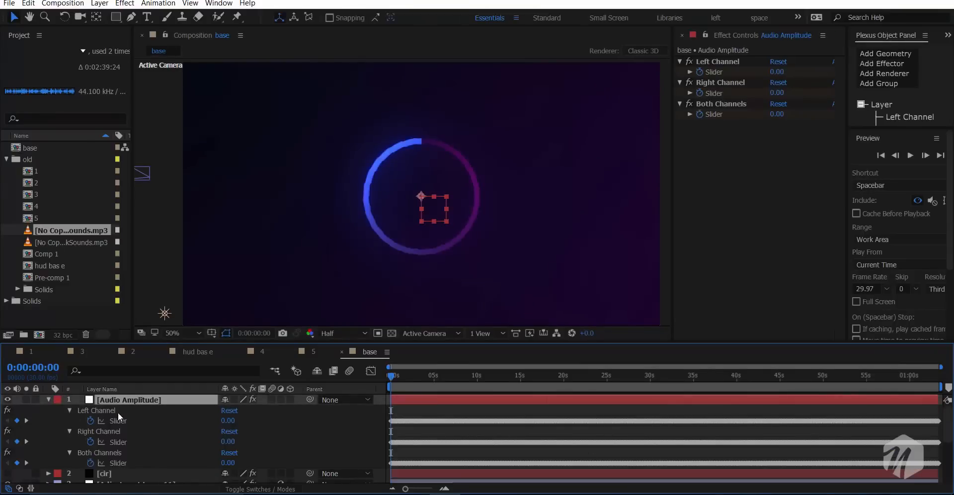
- Remove the expression from the Rotation property in the base layer's Rectangle 1 transform
scroll(118, 414, down, 5)
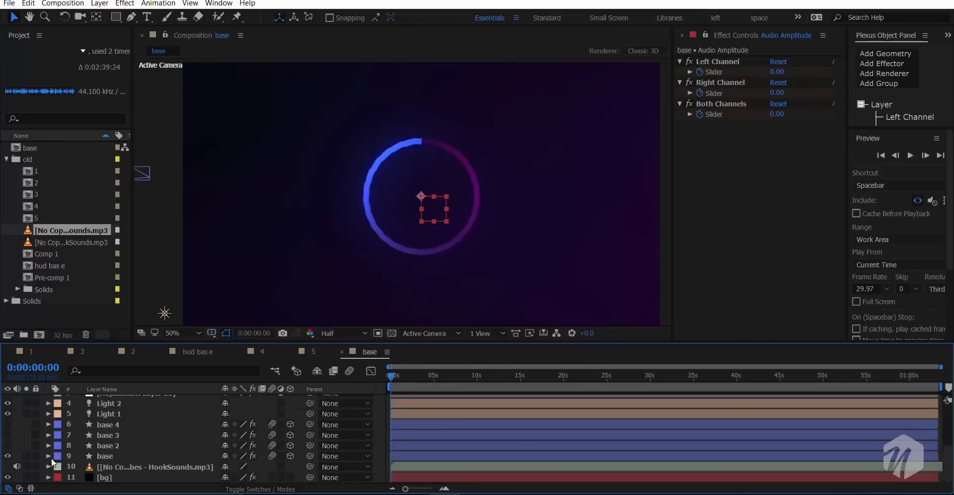
click(48, 456)
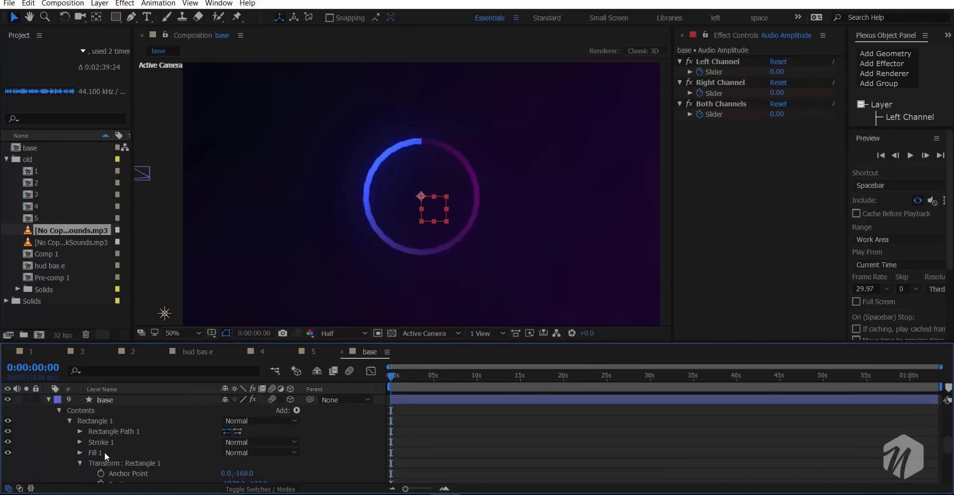
scroll(104, 452, down, 1)
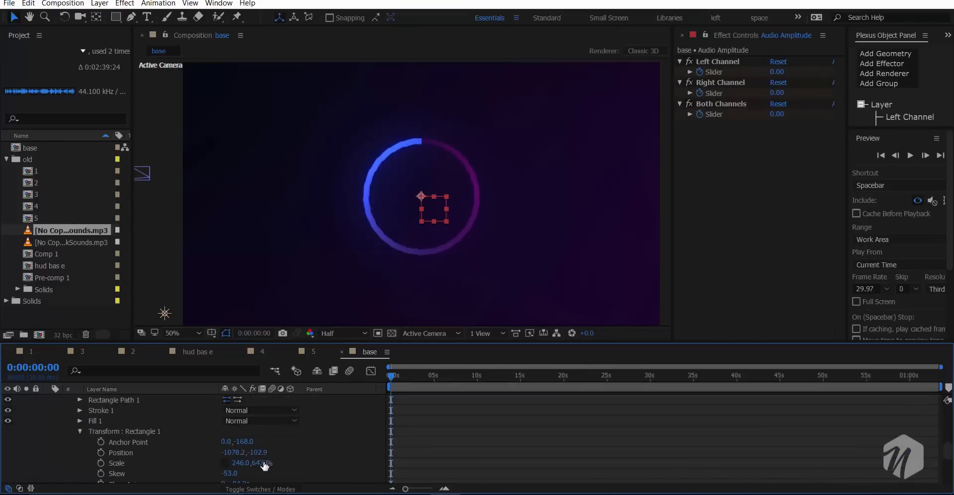
drag(265, 466, 315, 458)
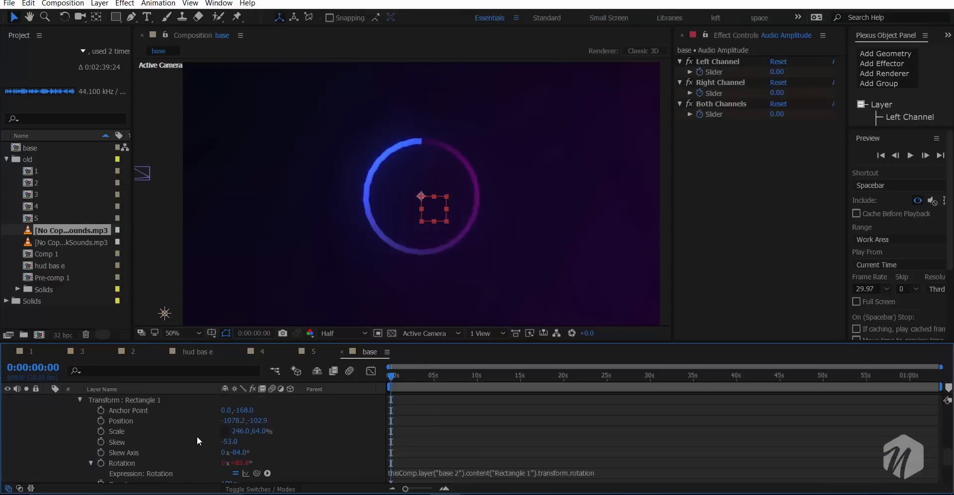
drag(233, 464, 157, 467)
alt+click(102, 464)
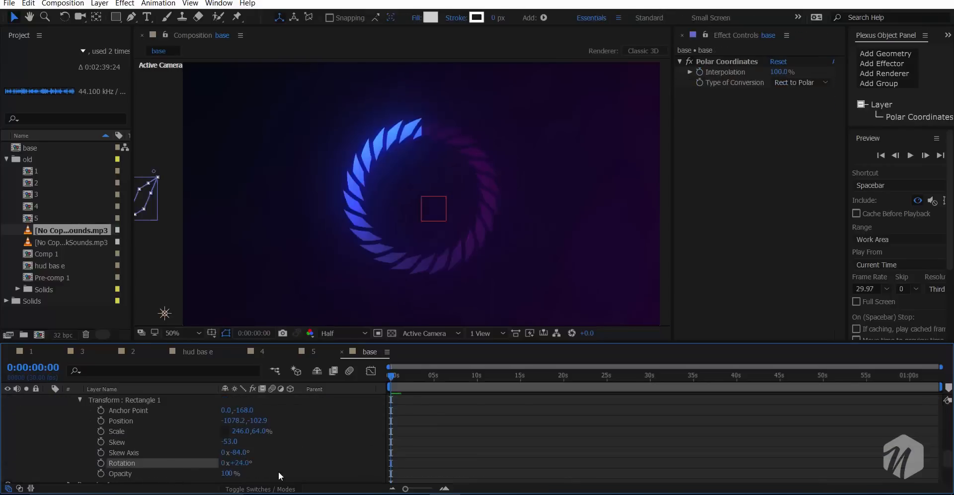
- Link the Rotation of base's Rectangle 1 by expression to the Both Channels slider of Audio Amplitude
scroll(144, 413, down, 2)
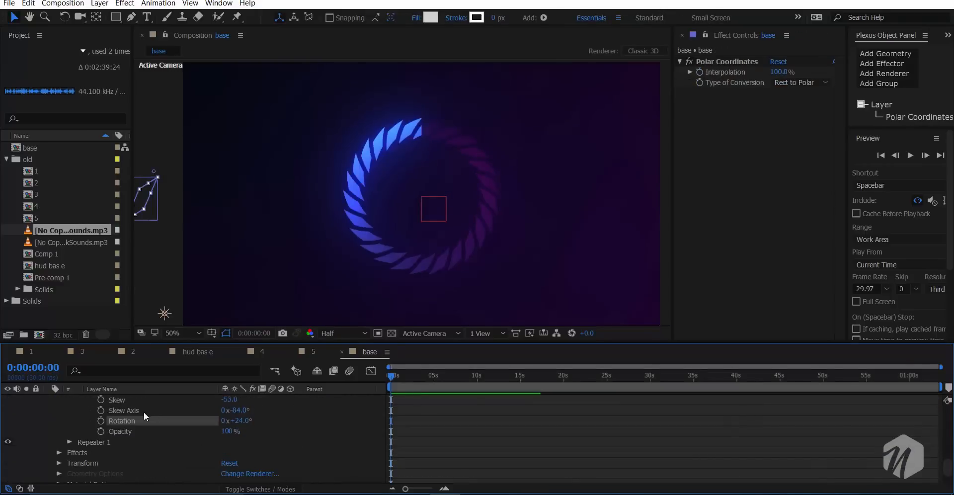
alt+click(101, 422)
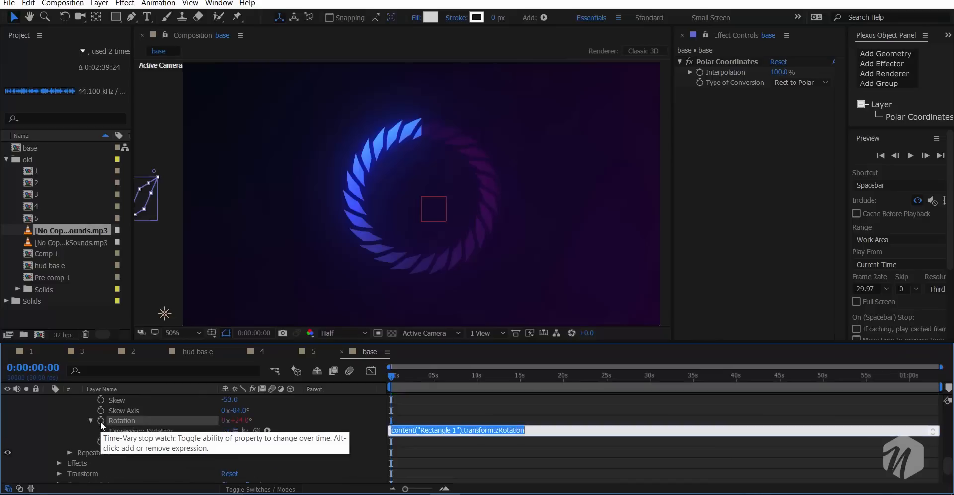
drag(256, 431, 137, 421)
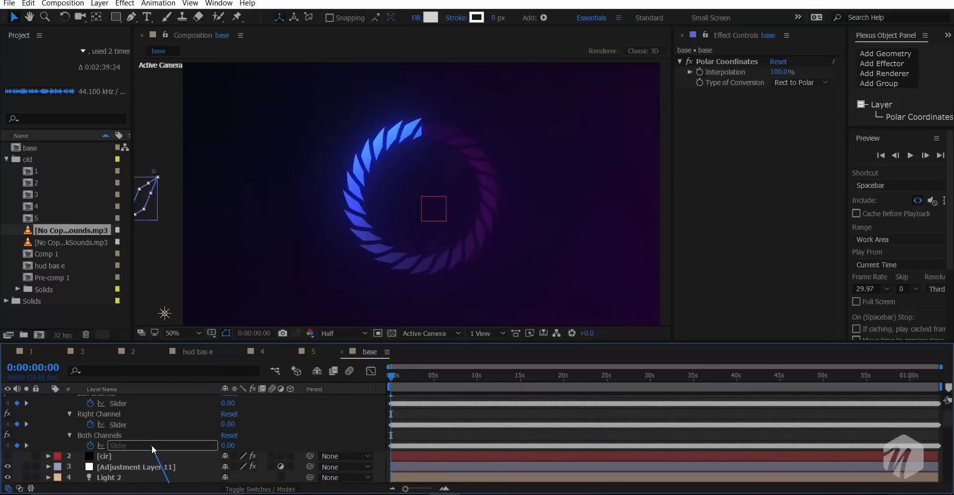
drag(151, 445, 151, 445)
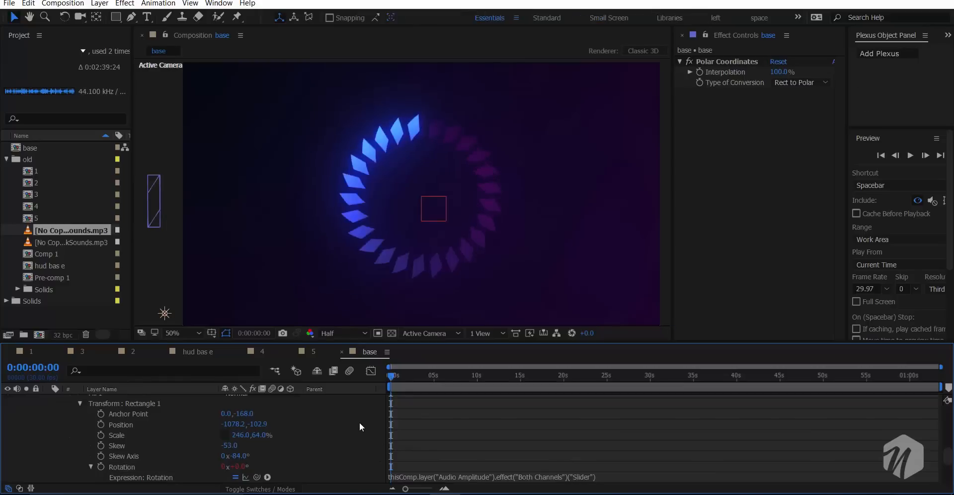
- Include audio in the preview and lower the system volume
click(934, 200)
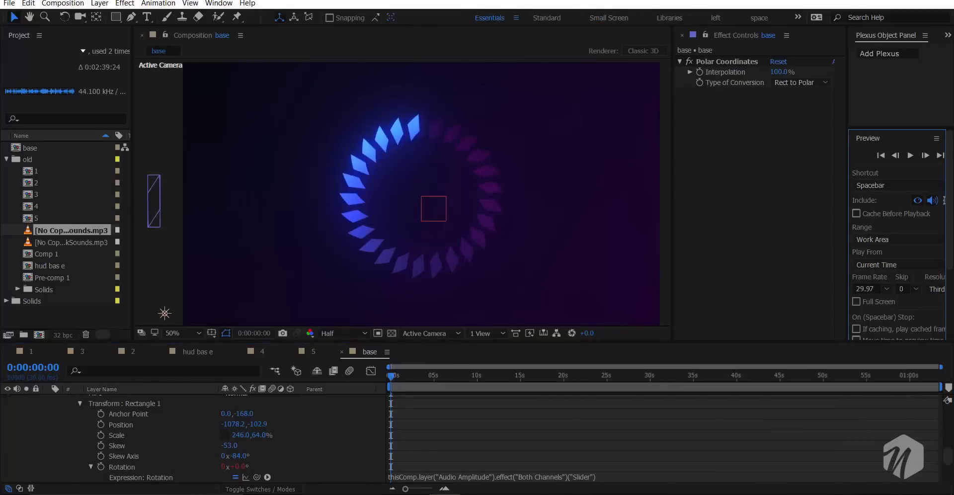
click(818, 494)
click(832, 480)
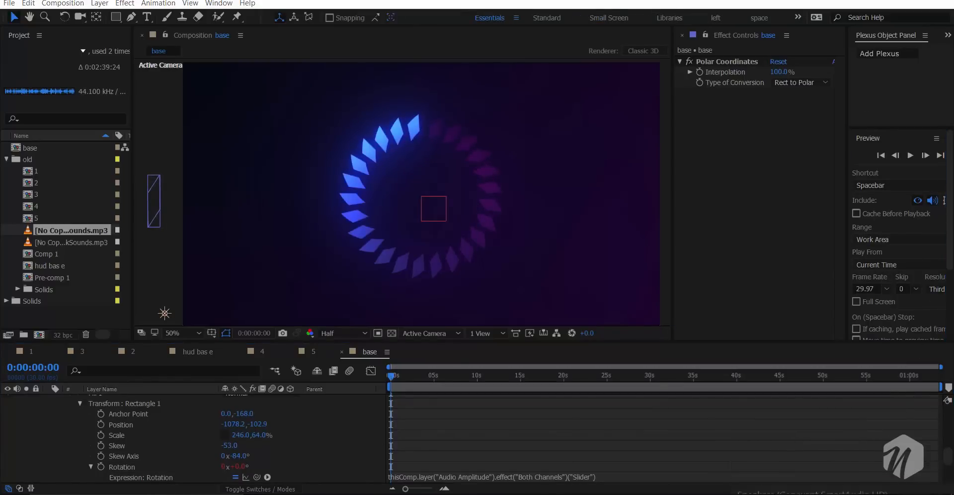
click(862, 494)
key(XF86AudioLowerVolume)
key(XF86AudioLowerVolume)
key(XF86AudioLowerVolume)
key(XF86AudioLowerVolume)
key(XF86AudioLowerVolume)
key(XF86AudioLowerVolume)
key(XF86AudioLowerVolume)
key(XF86AudioLowerVolume)
key(XF86AudioLowerVolume)
key(XF86AudioLowerVolume)
key(XF86AudioLowerVolume)
key(XF86AudioLowerVolume)
key(XF86AudioLowerVolume)
key(XF86AudioLowerVolume)
key(XF86AudioLowerVolume)
key(XF86AudioLowerVolume)
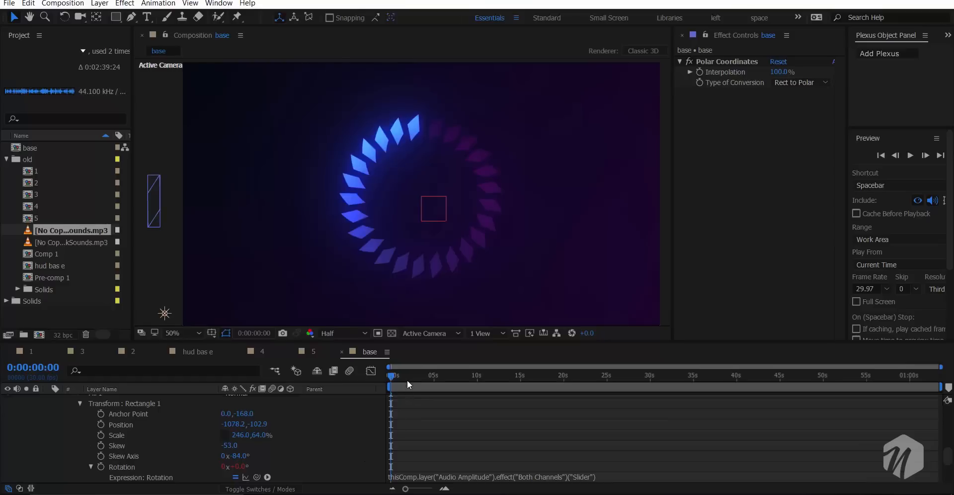
- Start the work area at 0:00:01:26 and preview the base ring's rotation with the music
click(407, 379)
key(space)
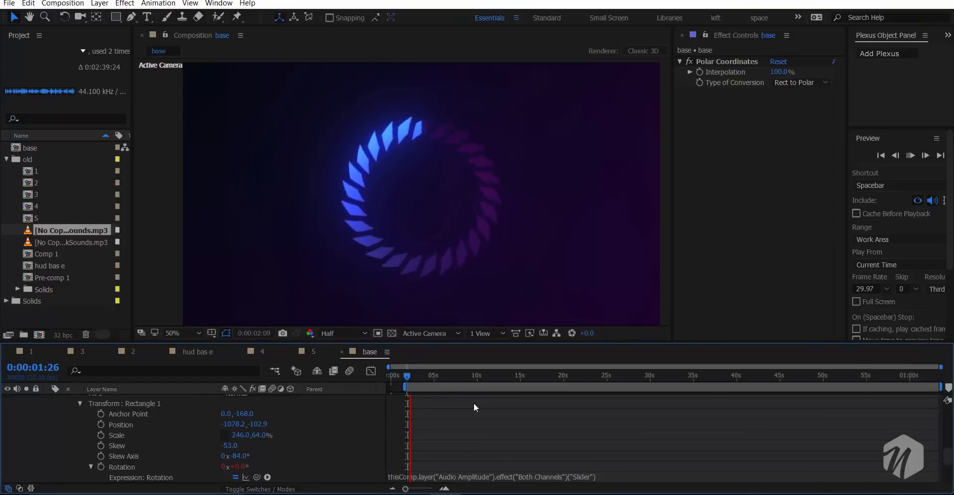
drag(467, 377, 405, 386)
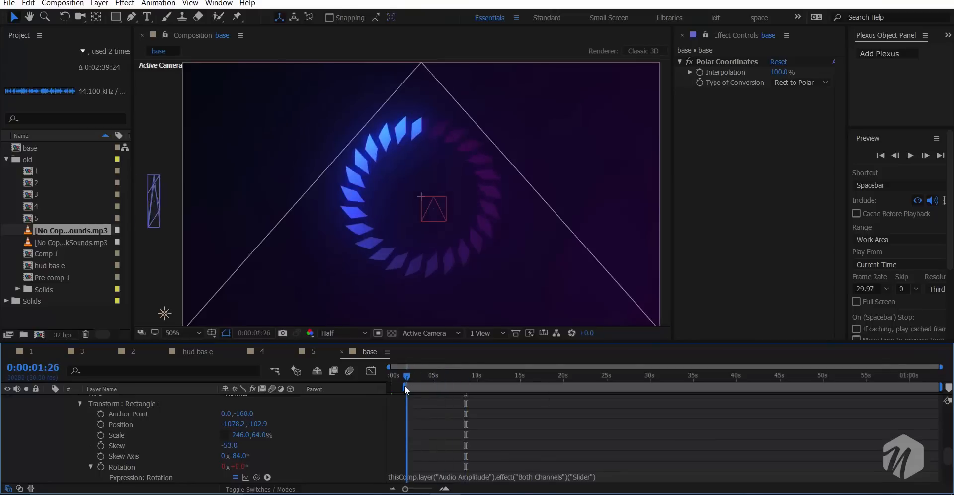
key(space)
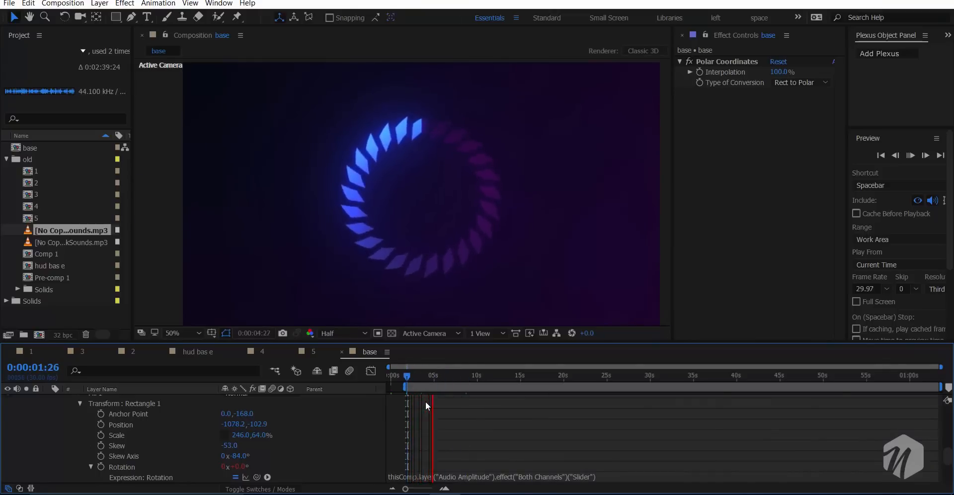
click(439, 377)
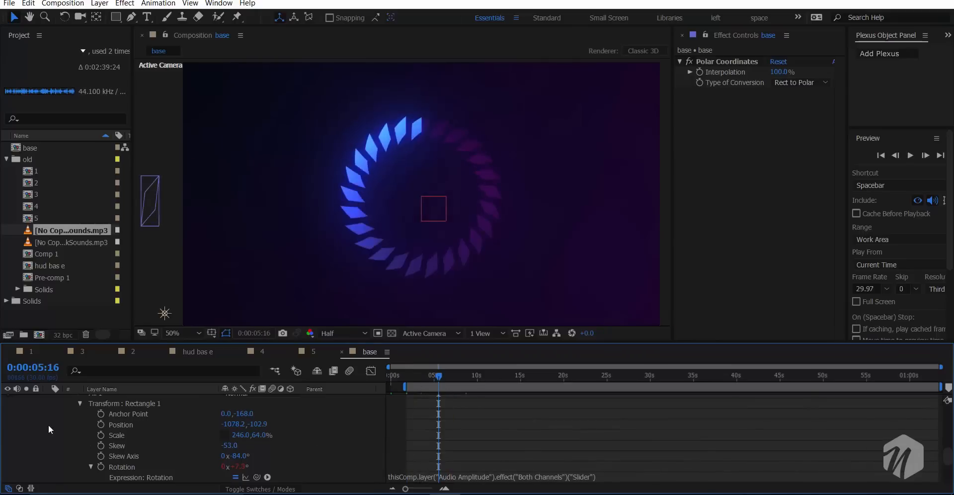
- Collapse the base layer and show the layers base 2, base 3 and base 4 again, checking them at 0:00:14:22
scroll(55, 431, up, 2)
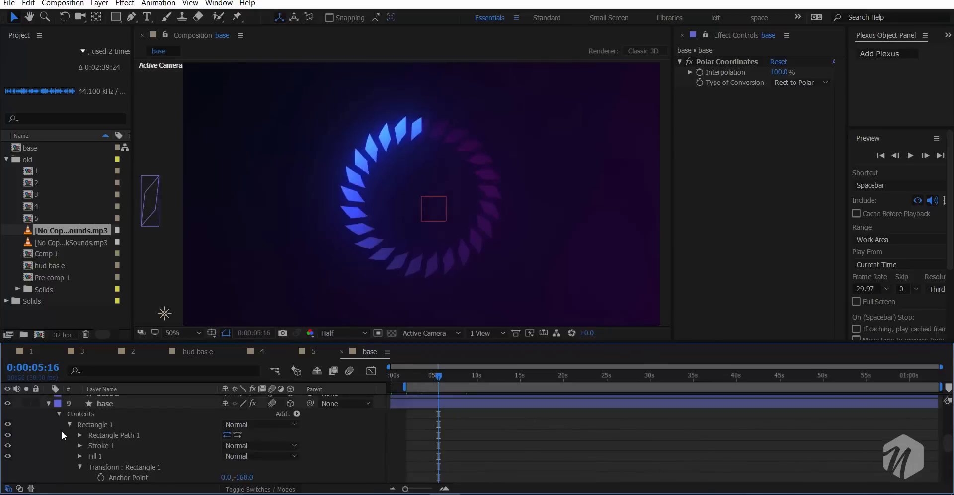
click(49, 404)
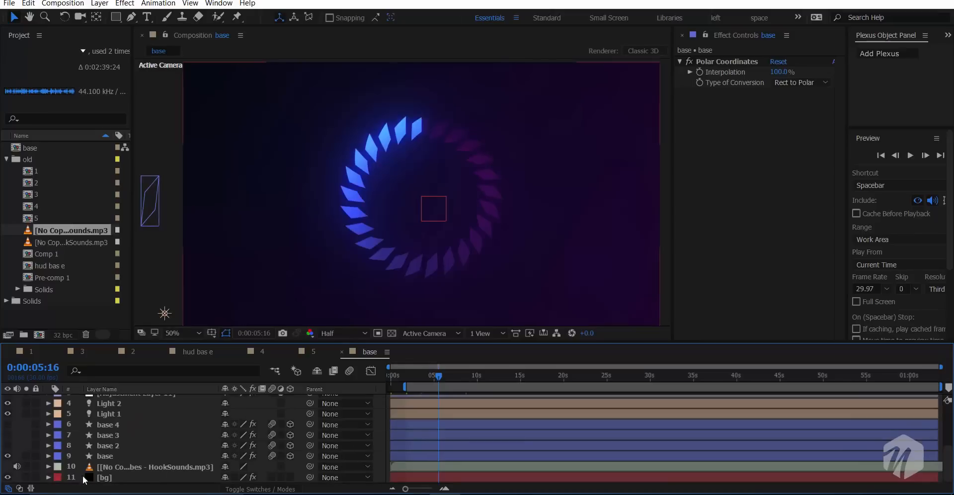
drag(7, 454, 10, 430)
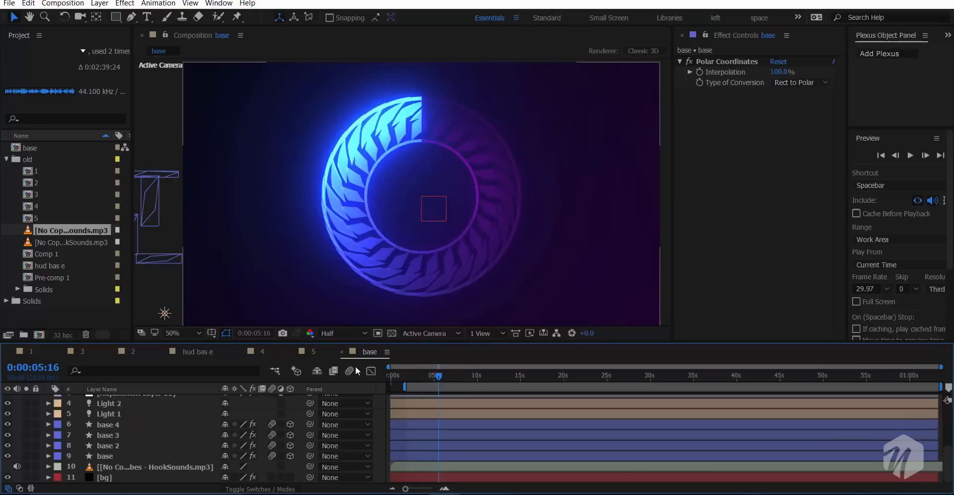
click(518, 376)
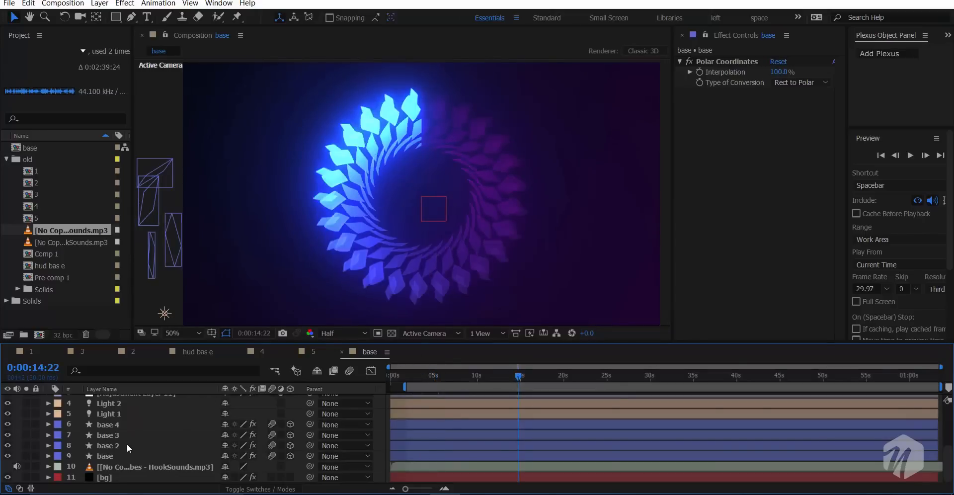
- Collapse the Audio Amplitude layer's properties and duplicate the Light 2 layer
scroll(126, 442, up, 4)
click(48, 399)
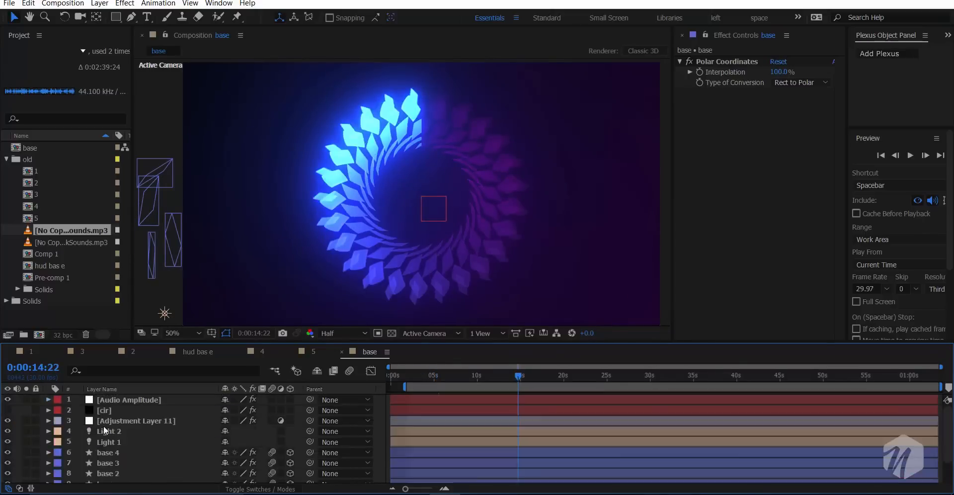
click(122, 462)
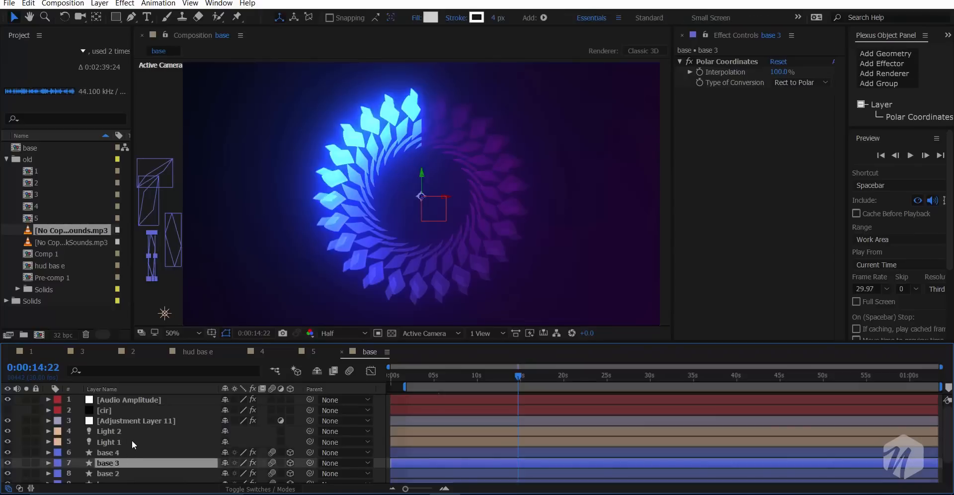
click(113, 431)
key(ctrl+d)
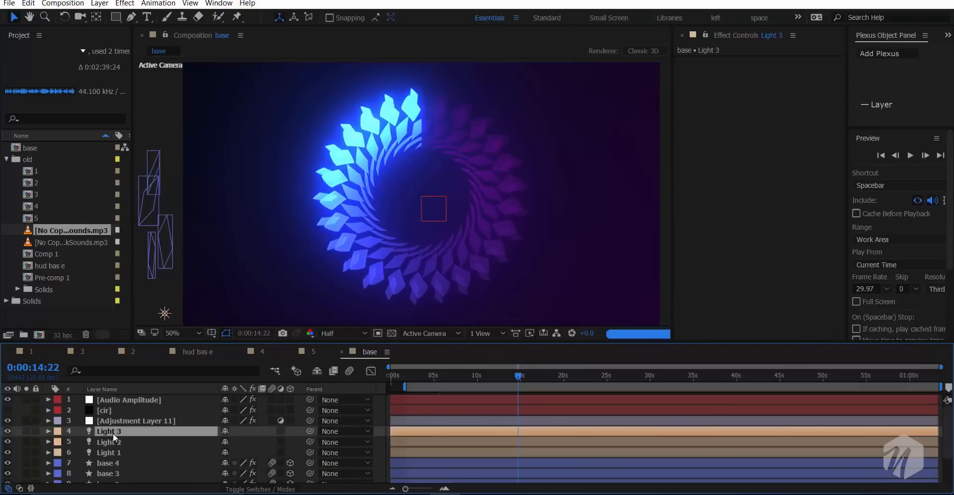
scroll(577, 210, down, 1)
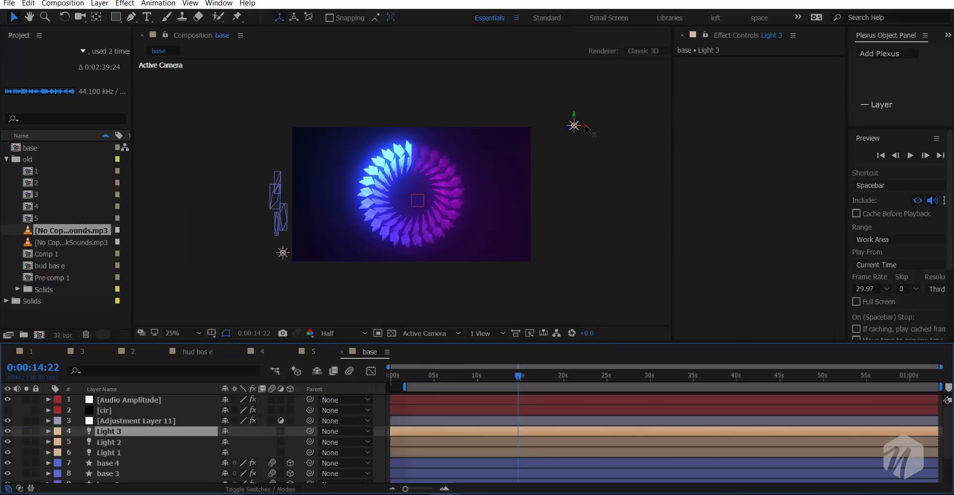
- Move Light 3 below the ring in the composition view
drag(583, 125, 434, 65)
key(ctrl+z)
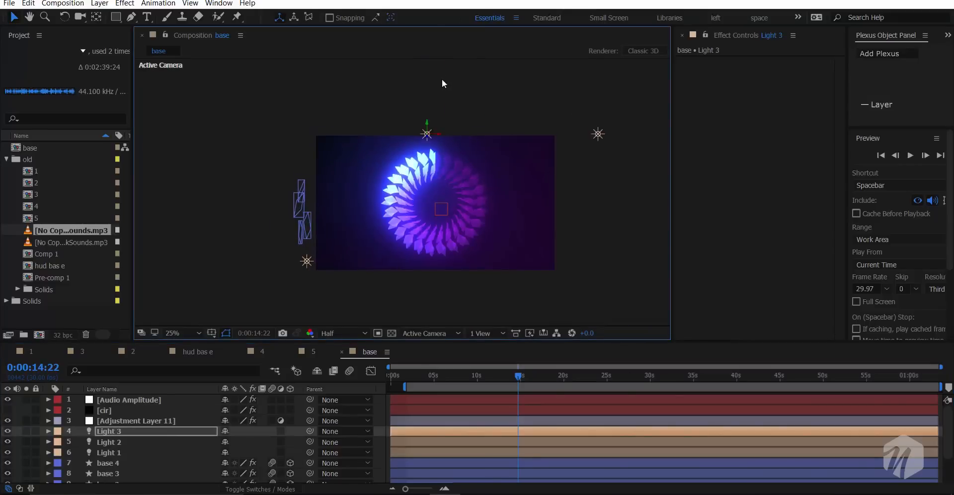
drag(427, 122, 453, 179)
drag(450, 217, 442, 169)
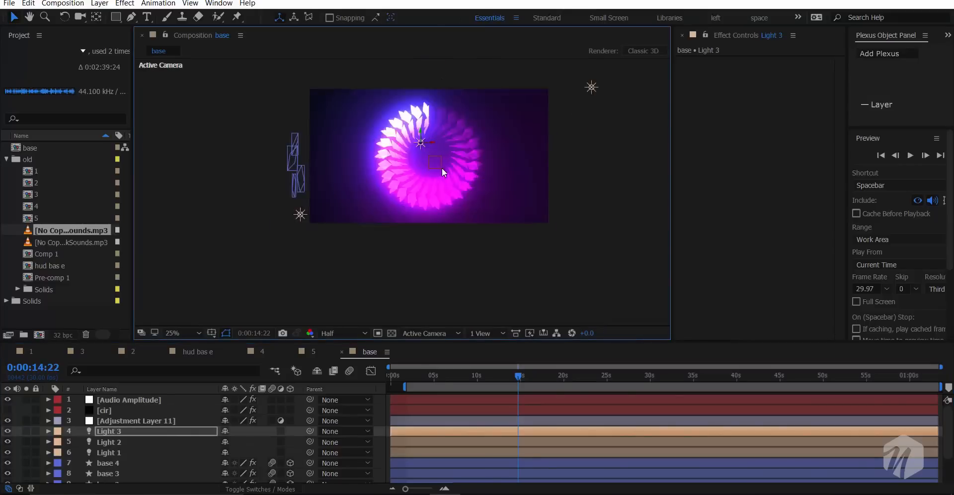
drag(421, 131, 426, 194)
drag(424, 195, 416, 217)
- Change Light 3's color to yellow and set its intensity to 144 %
double_click(119, 431)
click(810, 131)
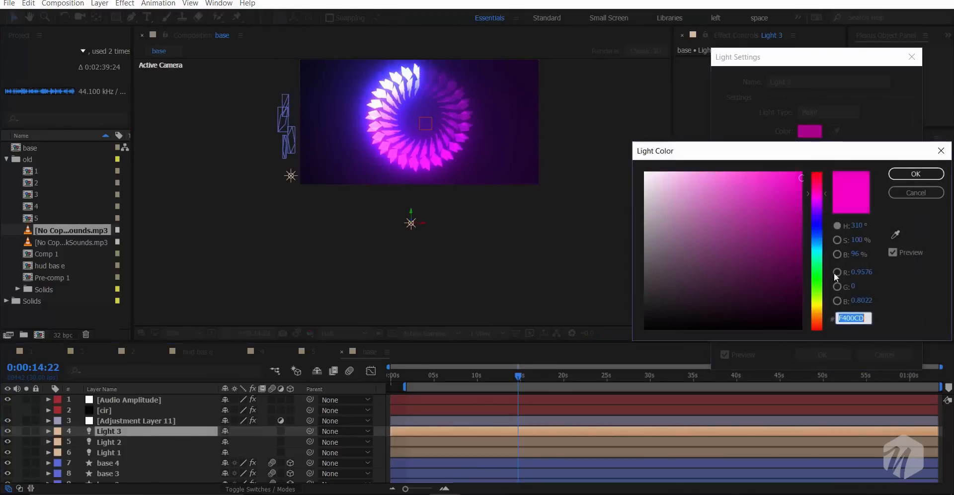
click(819, 301)
click(917, 174)
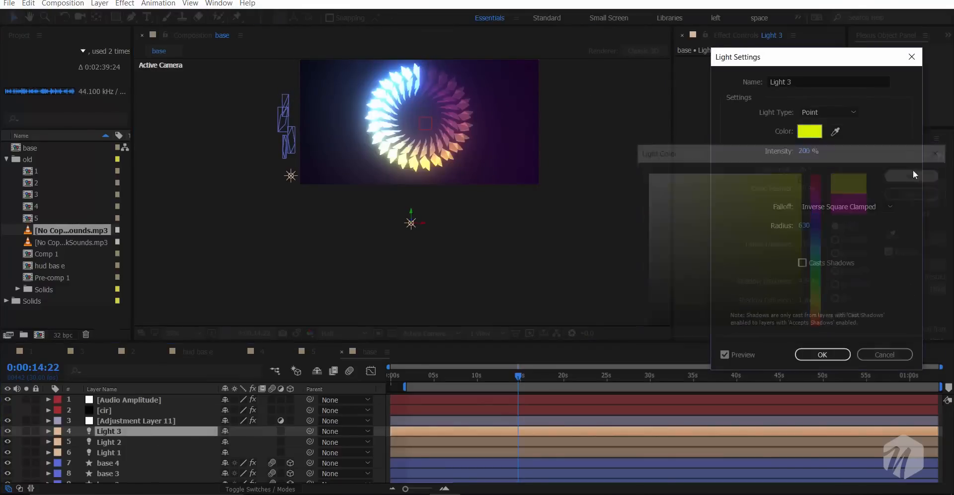
mouse_move(806, 159)
mouse_down()
mouse_move(774, 160)
mouse_move(808, 167)
mouse_move(814, 158)
mouse_up()
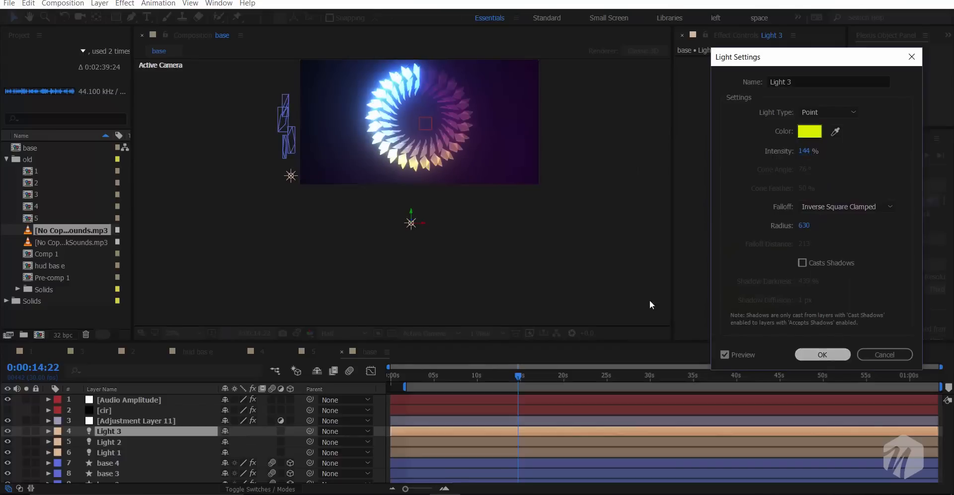
click(823, 354)
- Set the intensity of Light 1 to 130 %
drag(456, 122, 460, 156)
scroll(461, 156, up, 2)
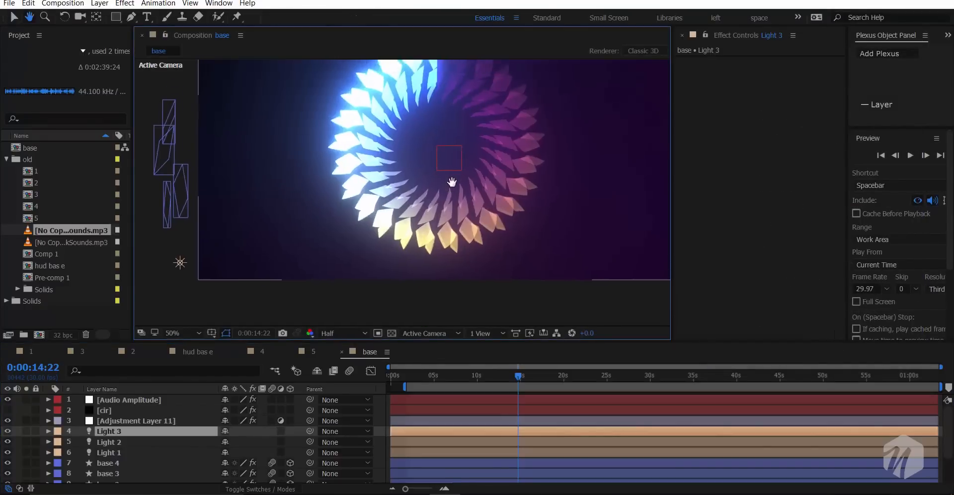
double_click(121, 450)
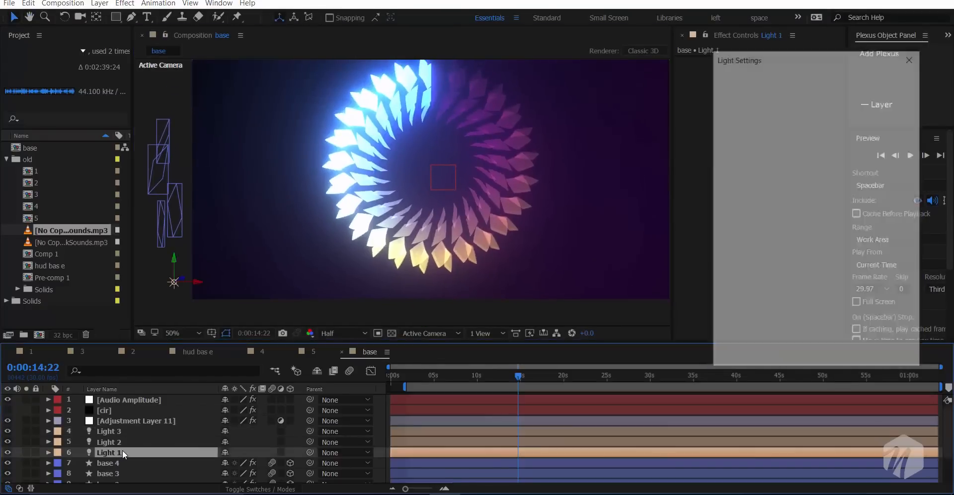
drag(785, 157, 759, 160)
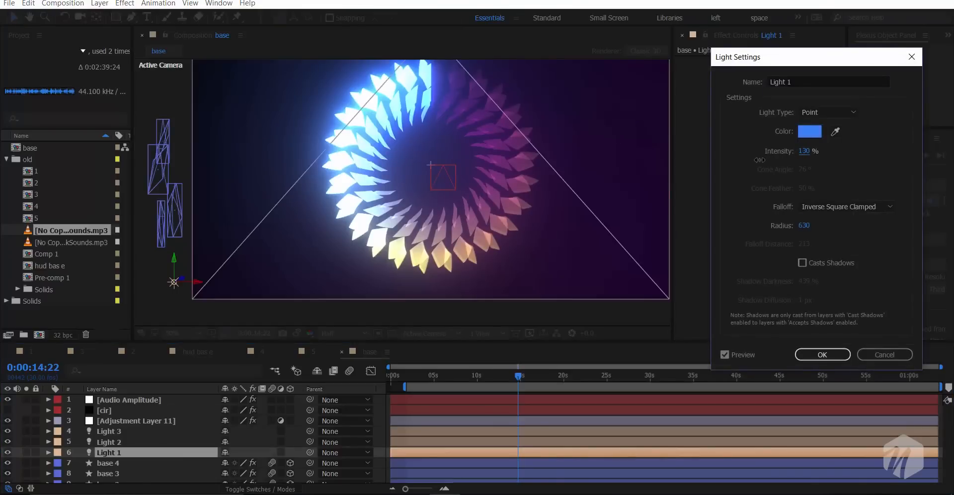
click(822, 355)
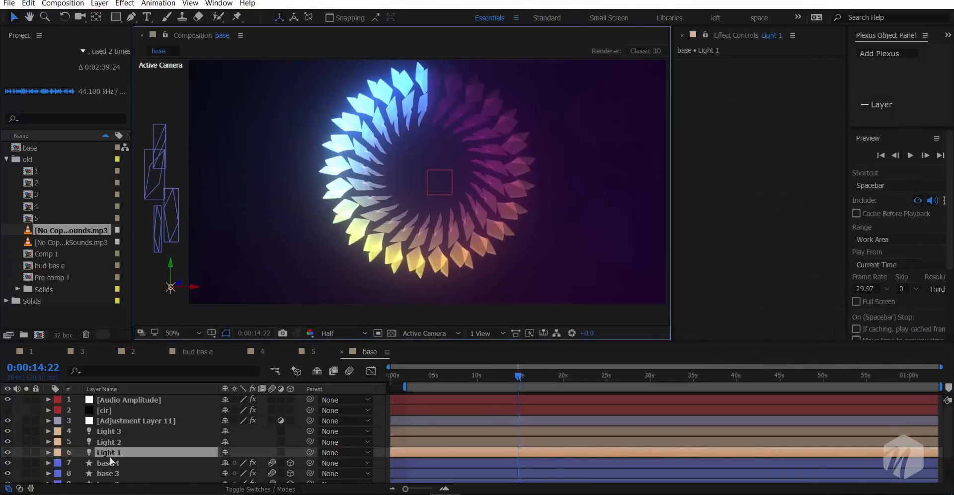
- Delete the Gradient Ramp effect from the bg layer, keeping its Curves effect
scroll(109, 456, down, 3)
click(125, 476)
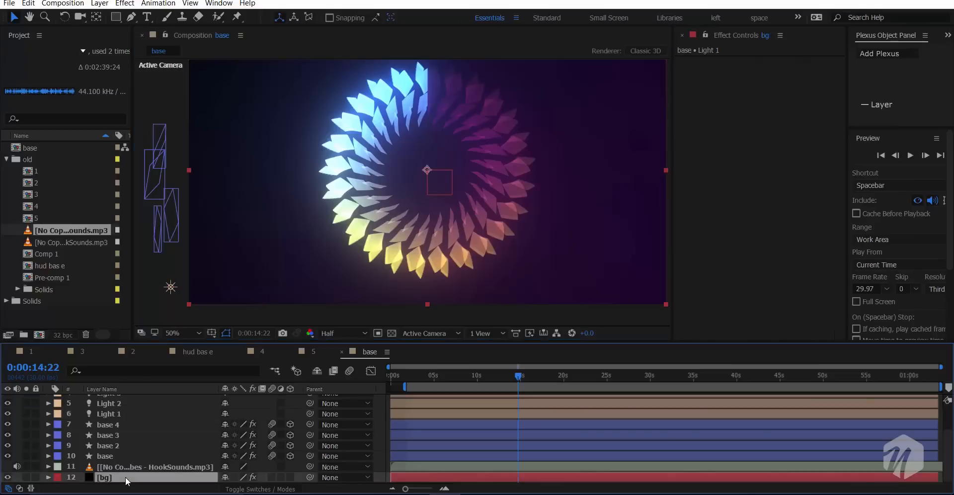
click(677, 63)
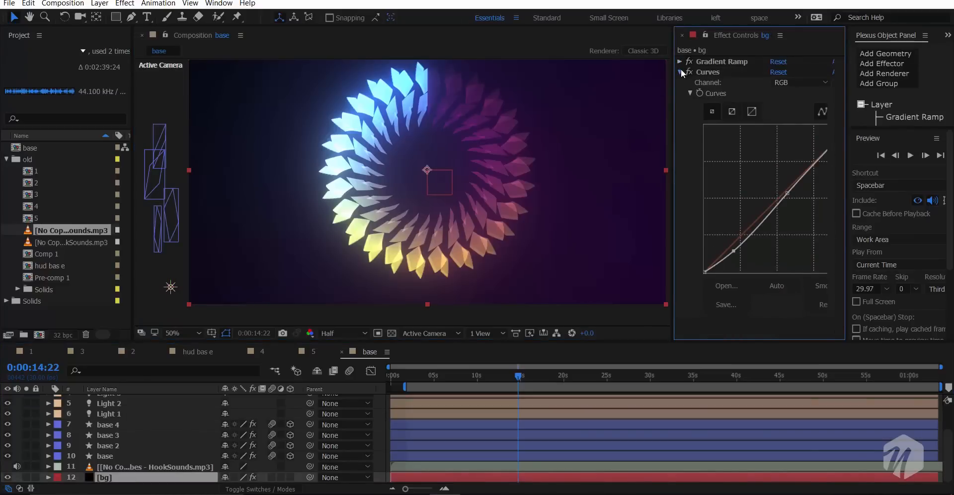
click(679, 71)
click(699, 62)
key(Delete)
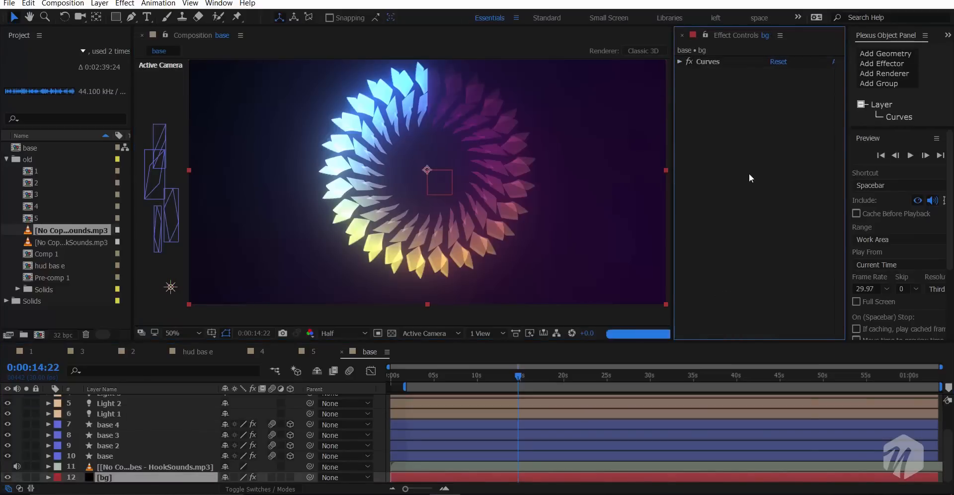
- Find and apply the 4-Color Gradient effect to the bg layer
key(ctrl+space)
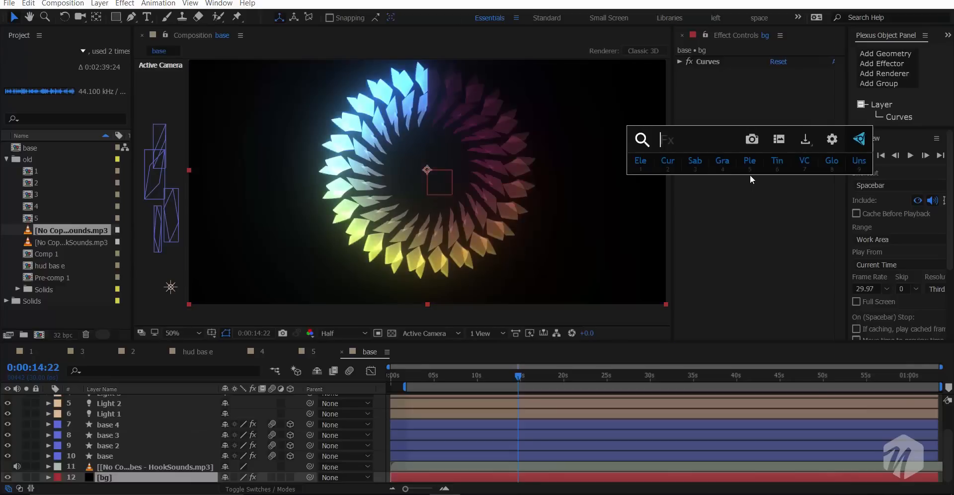
text(gra)
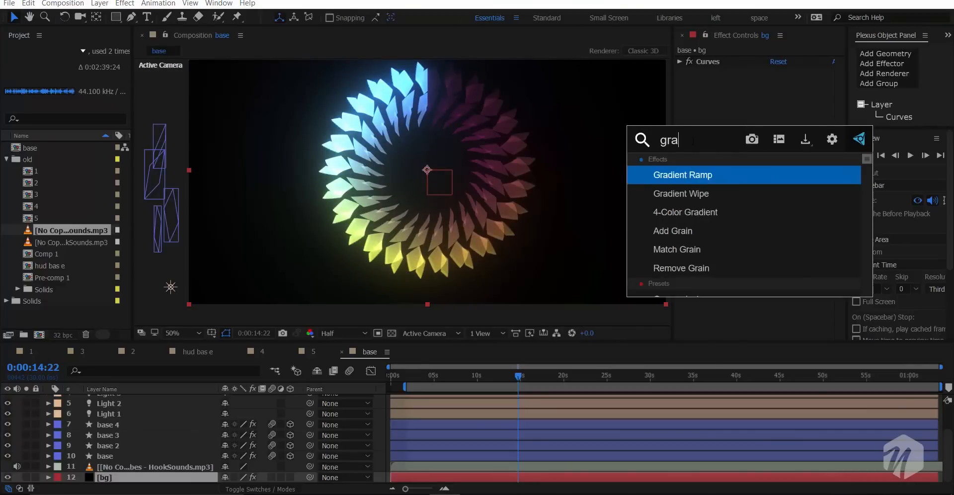
key(Down)
key(Down)
key(Return)
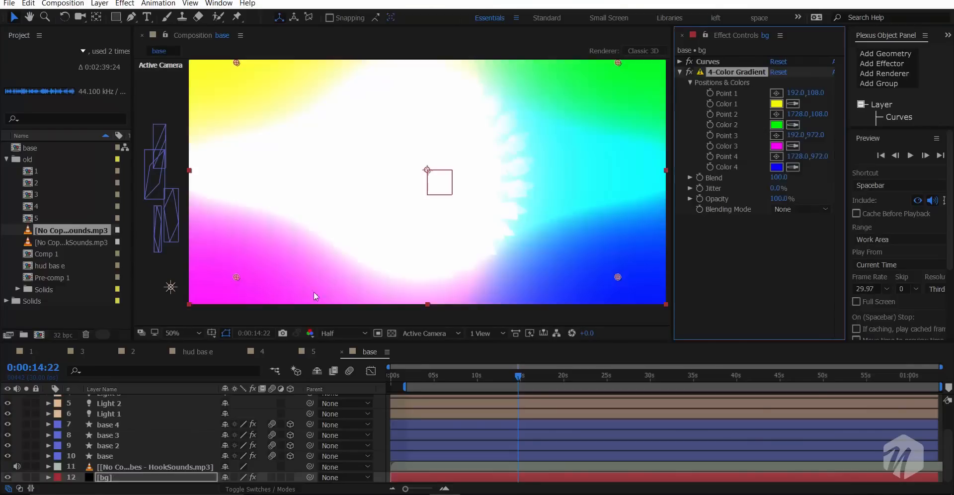
- Hide Adjustment Layer 11 to view the composition without its effects
scroll(23, 420, up, 3)
click(7, 409)
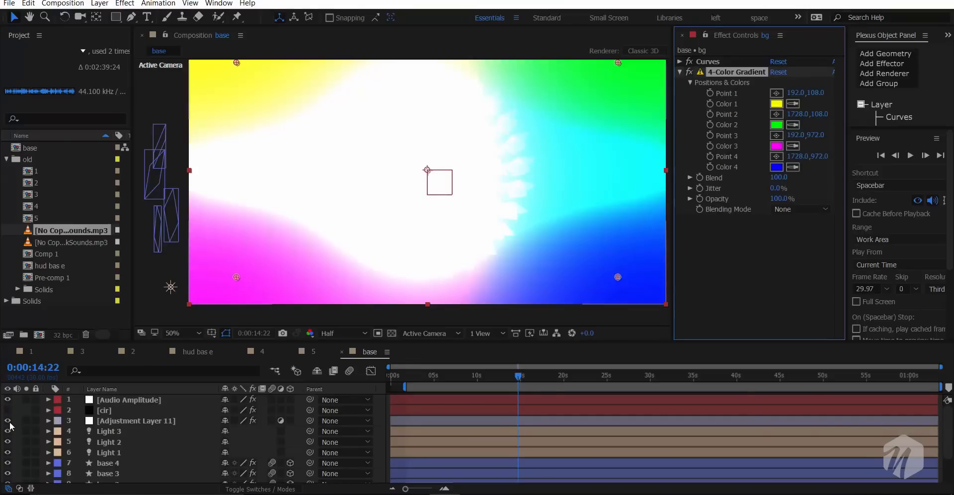
click(8, 420)
scroll(380, 184, down, 2)
scroll(381, 179, up, 2)
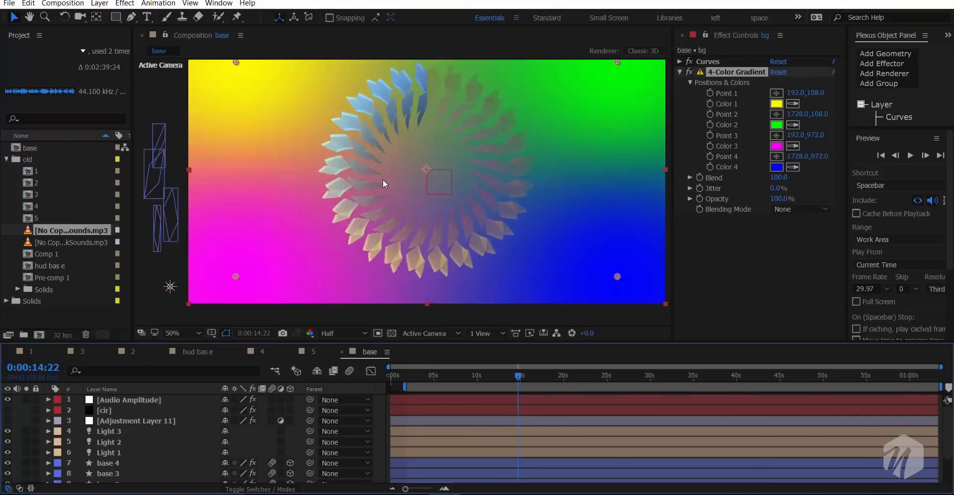
- With the 4-Color Gradient temporarily disabled, sample its Colors 1 to 4 from the ring's blue, pale green, yellow and dark magenta parts
click(689, 72)
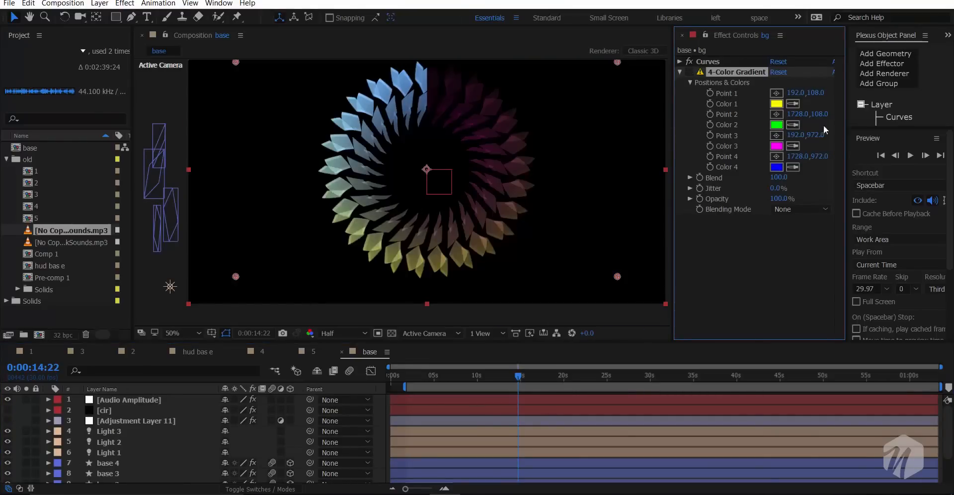
click(793, 103)
click(368, 102)
click(793, 124)
click(342, 189)
click(793, 146)
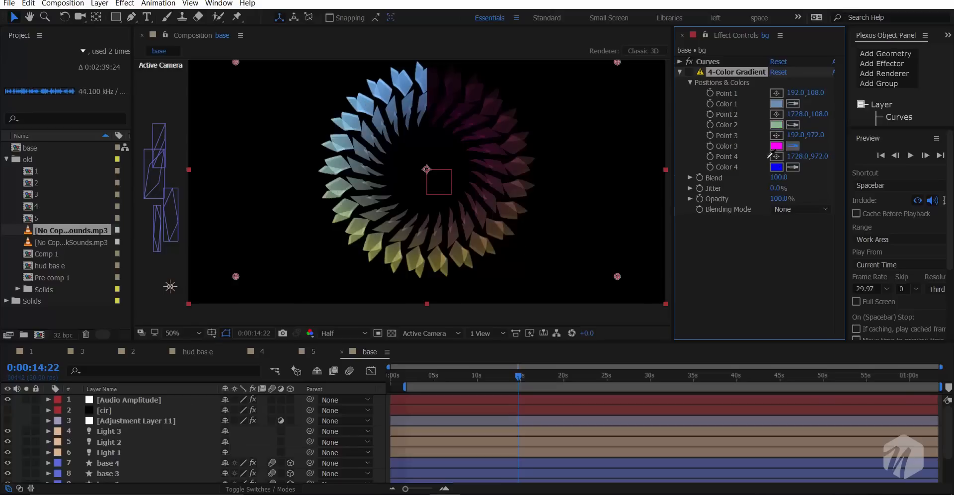
click(422, 258)
click(793, 166)
click(525, 148)
click(689, 72)
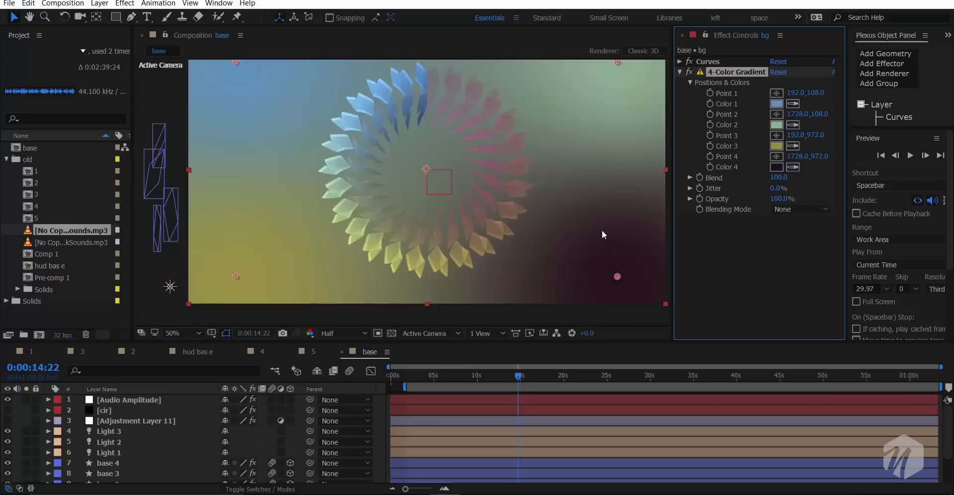
click(776, 167)
click(916, 174)
click(776, 145)
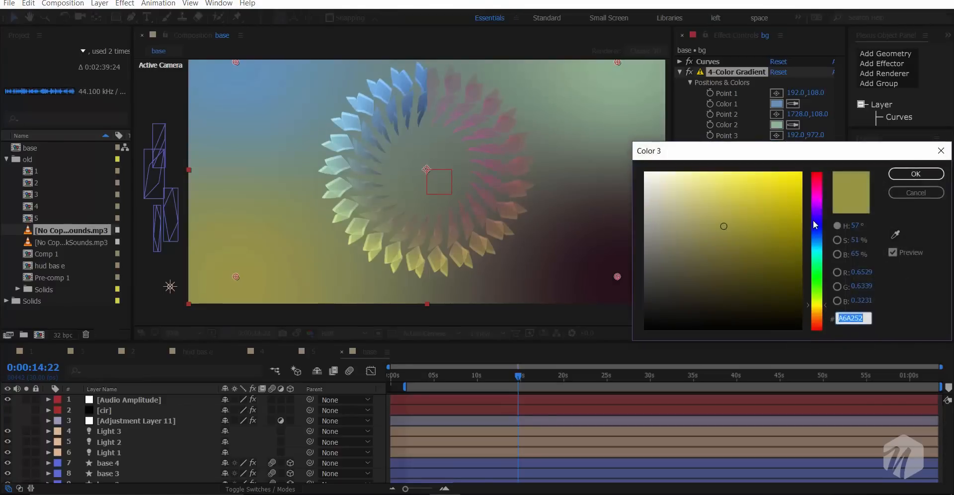
click(916, 174)
- Move the gradient's Point 2 to 1772, 44 and set its Color 2 to a dark magenta
drag(603, 99, 614, 83)
click(776, 125)
click(816, 193)
drag(777, 255, 785, 276)
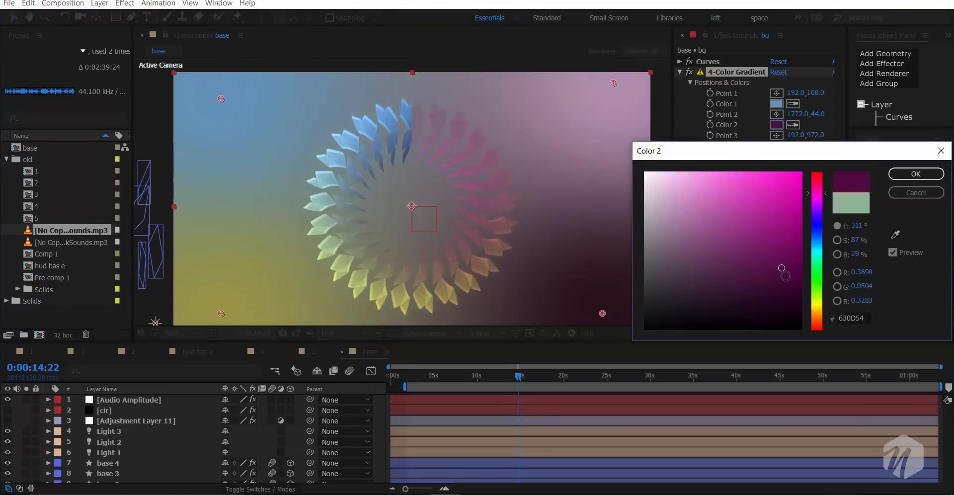
click(916, 174)
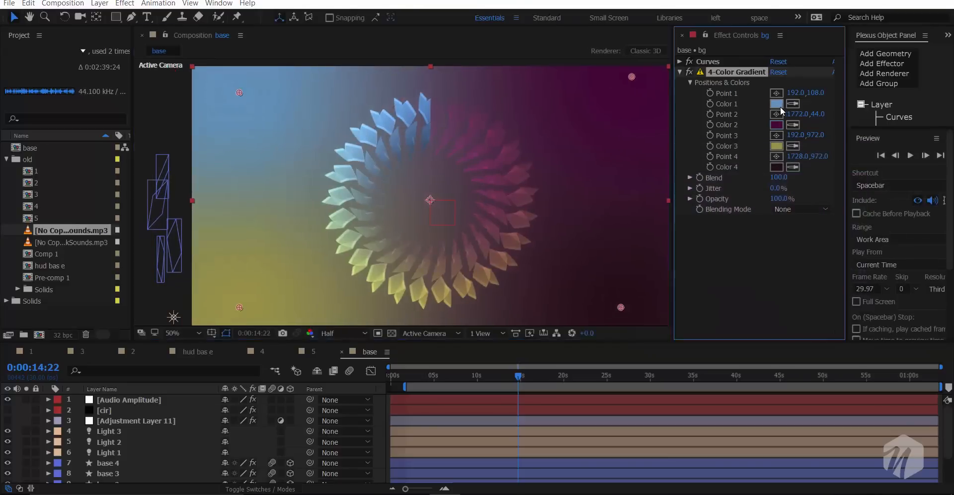
- Darken Color 1 of the 4-Color Gradient to a very dark navy blue
click(776, 104)
drag(795, 285, 760, 302)
click(915, 174)
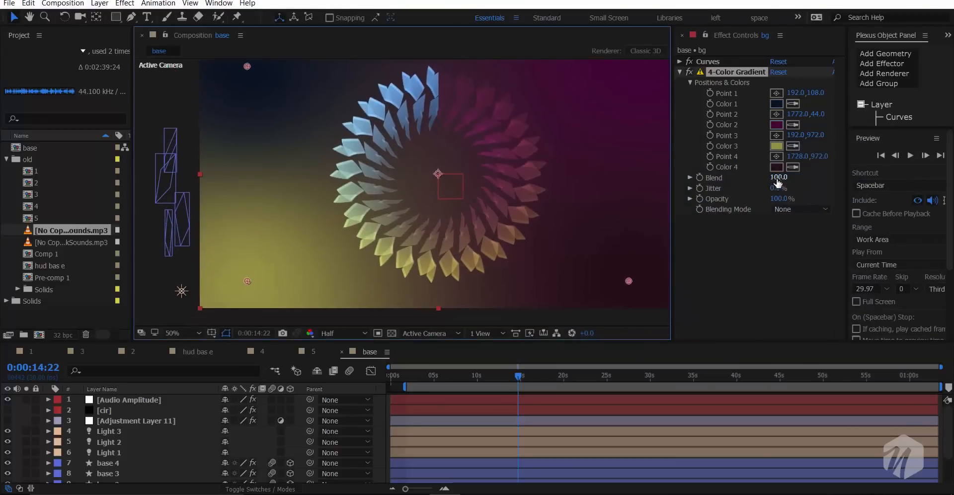
- Set the gradient's Blend to 421 and move Point 3 below the frame to 666, 1132
drag(778, 179, 919, 182)
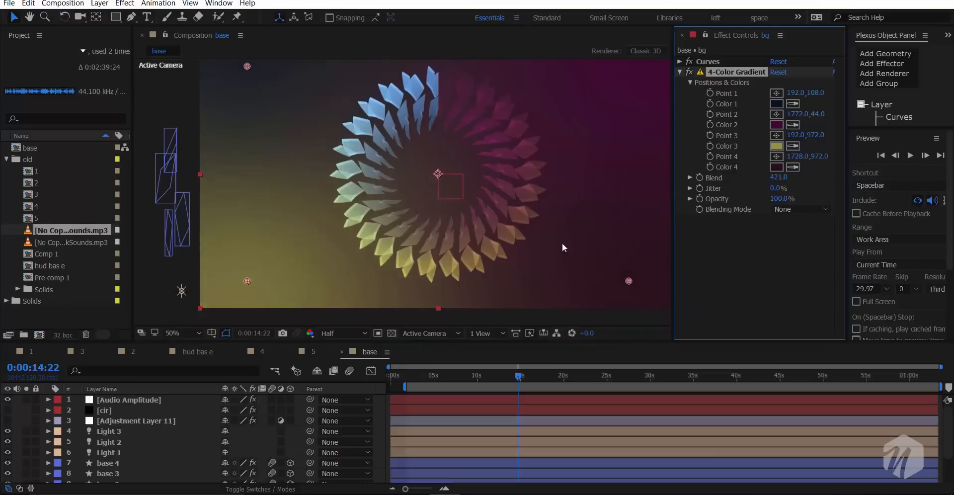
drag(247, 282, 364, 321)
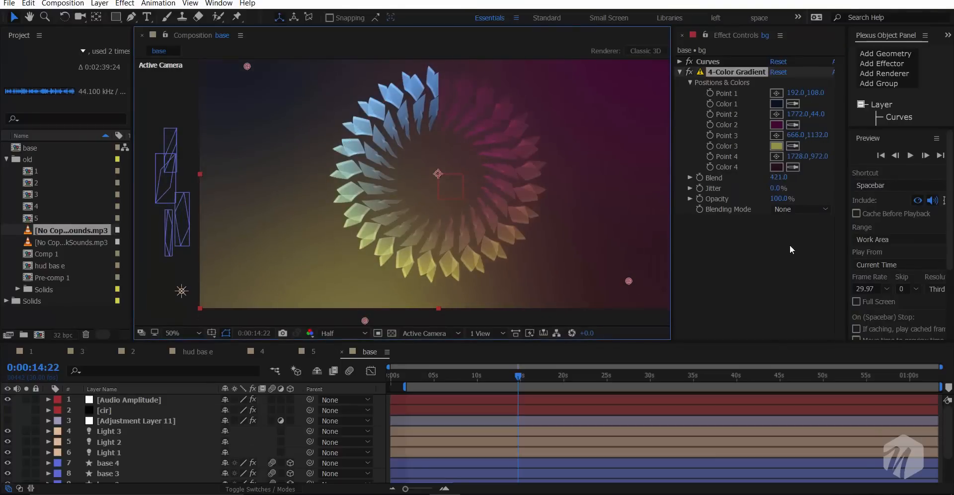
scroll(388, 228, up, 2)
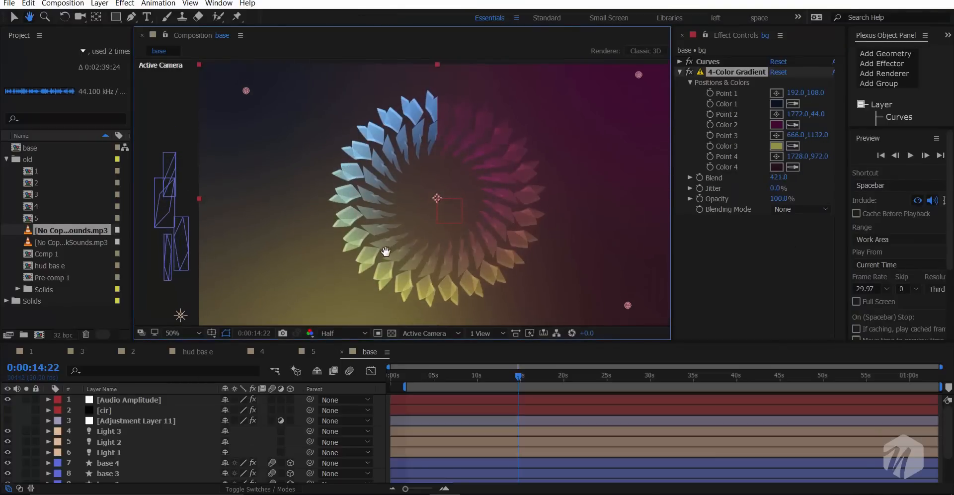
- Try the Add and Multiply blending modes on the 4-Color Gradient, then return it to None
click(772, 211)
click(795, 247)
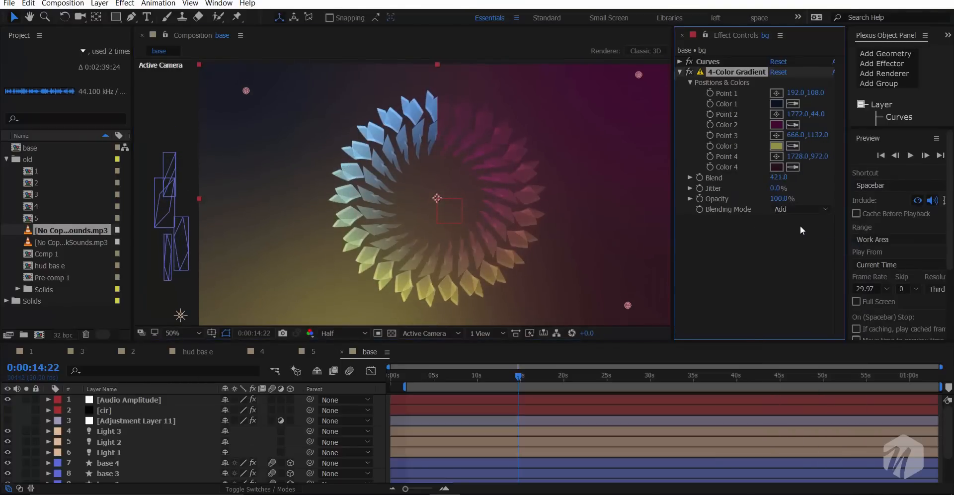
click(795, 210)
click(795, 254)
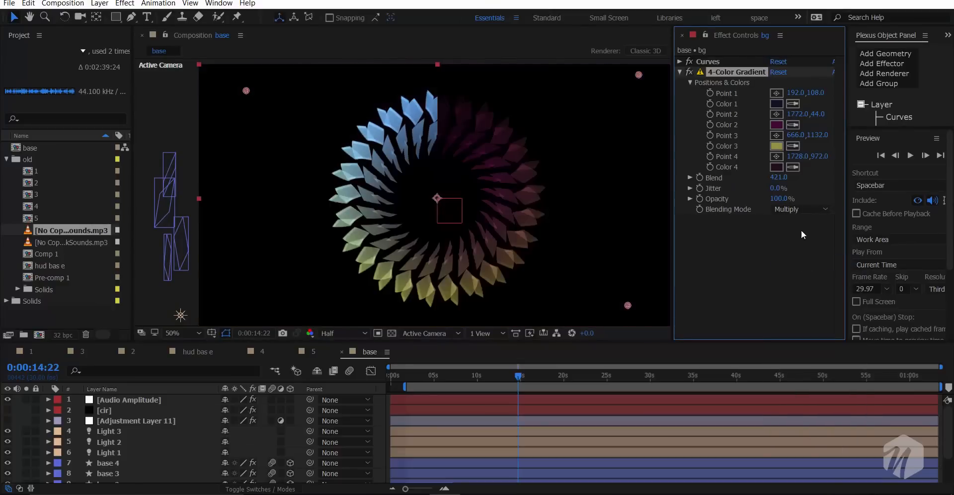
click(796, 210)
click(790, 216)
- Add a second Curves effect to the bg layer and pull its RGB curve down to darken the gradient
key(ctrl+space)
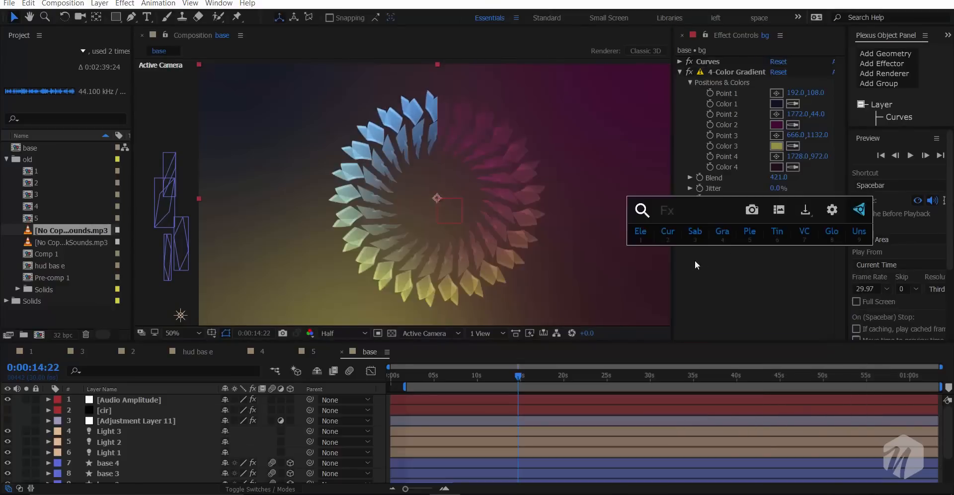
click(667, 231)
drag(745, 245, 751, 279)
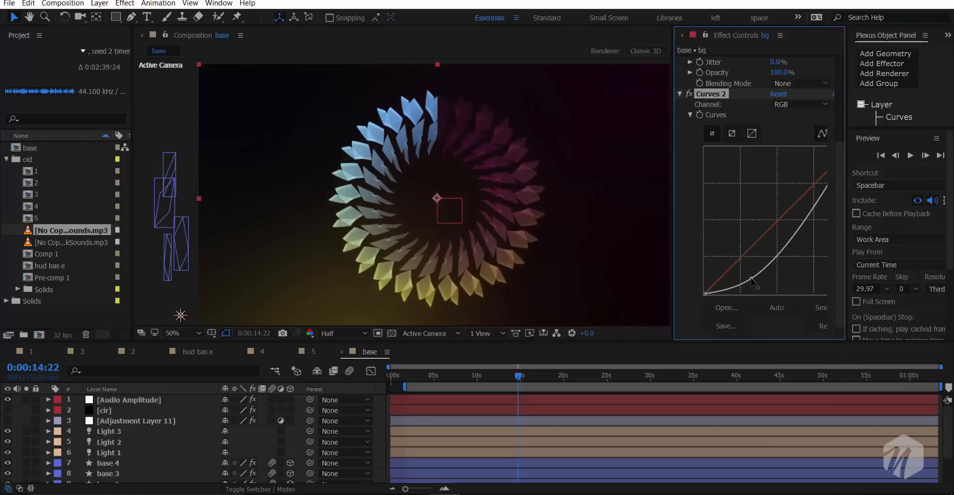
- Set the gradient's Color 1 to deep blue 0B2D6E and show Adjustment Layer 11 again
scroll(696, 189, up, 5)
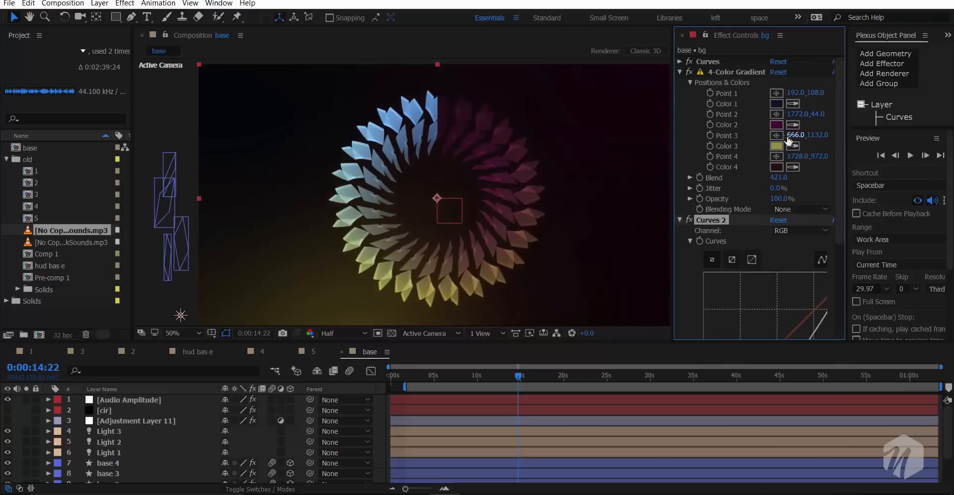
click(776, 106)
drag(789, 252, 785, 261)
click(916, 174)
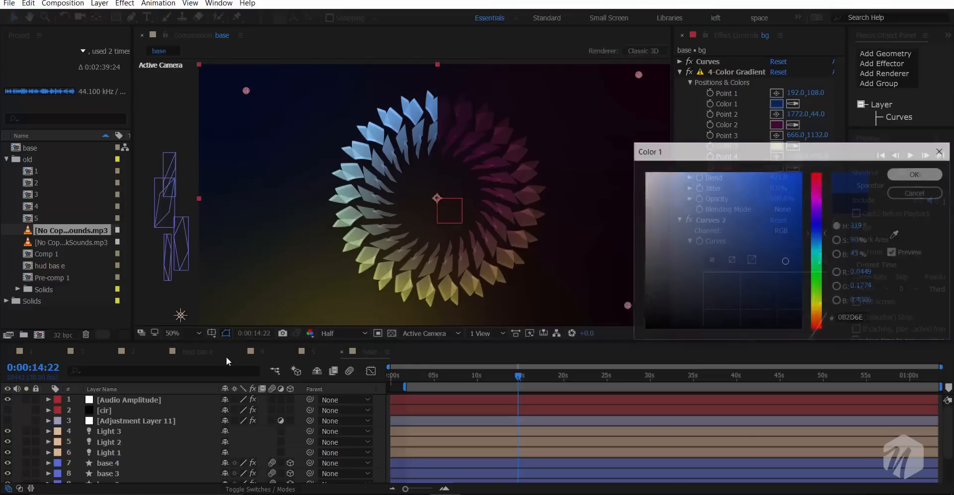
click(7, 420)
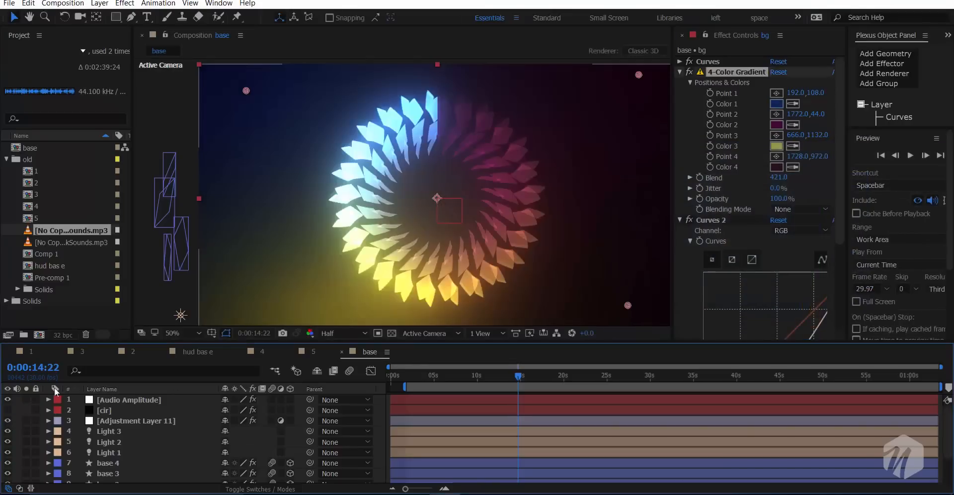
- Set the 4-Color Gradient's Color 3 to a dark olive yellow, 4E4A07
drag(360, 225, 330, 215)
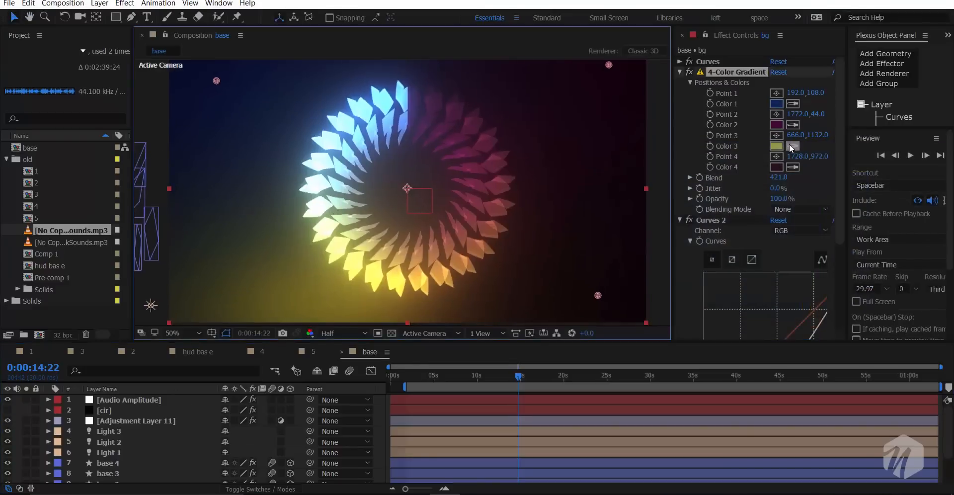
click(780, 146)
drag(785, 305, 786, 281)
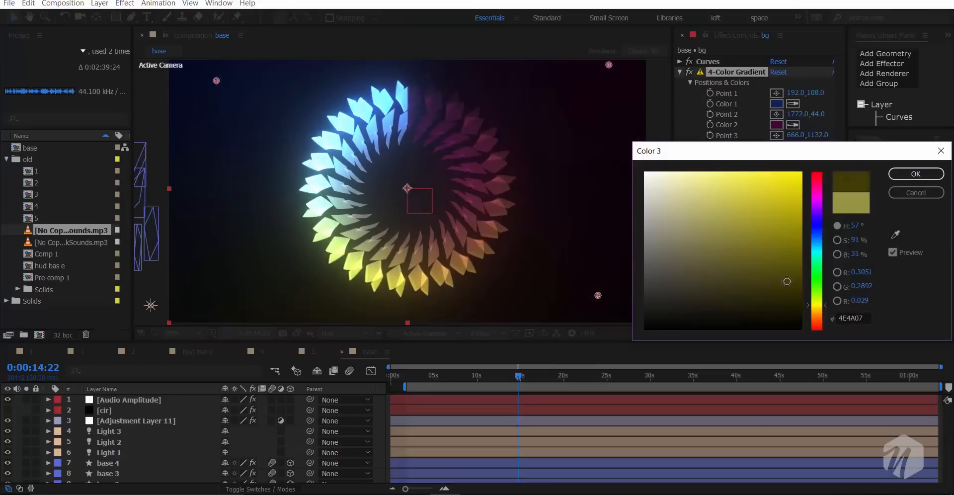
click(916, 173)
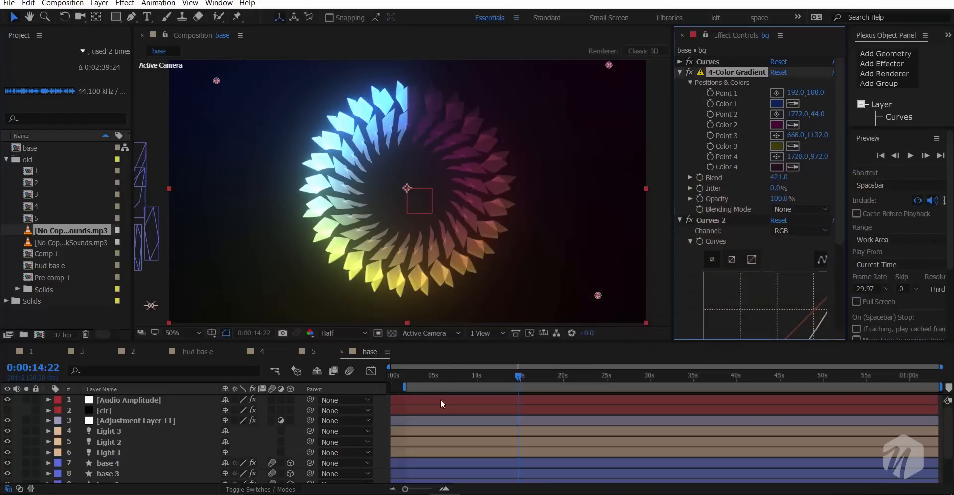
- Check the ring animation against the darkened background at several times between about 5 and 16 seconds
click(437, 377)
click(469, 378)
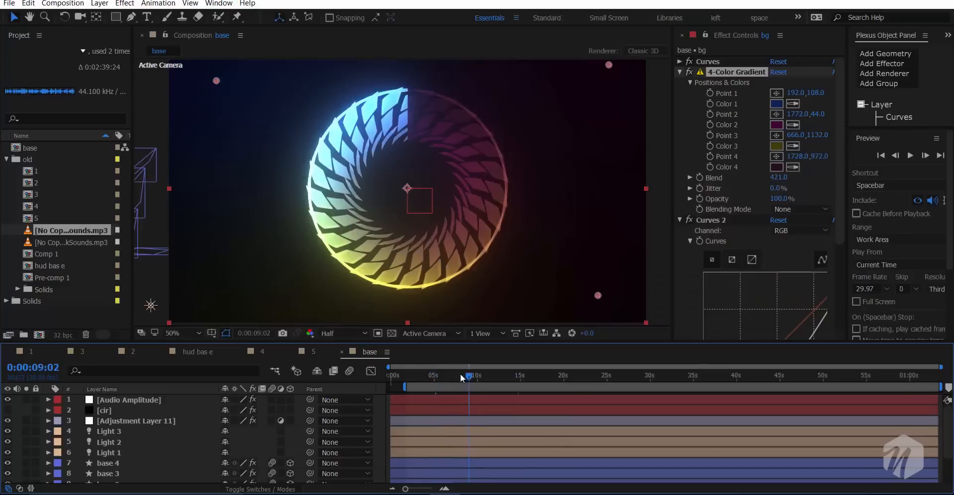
click(451, 377)
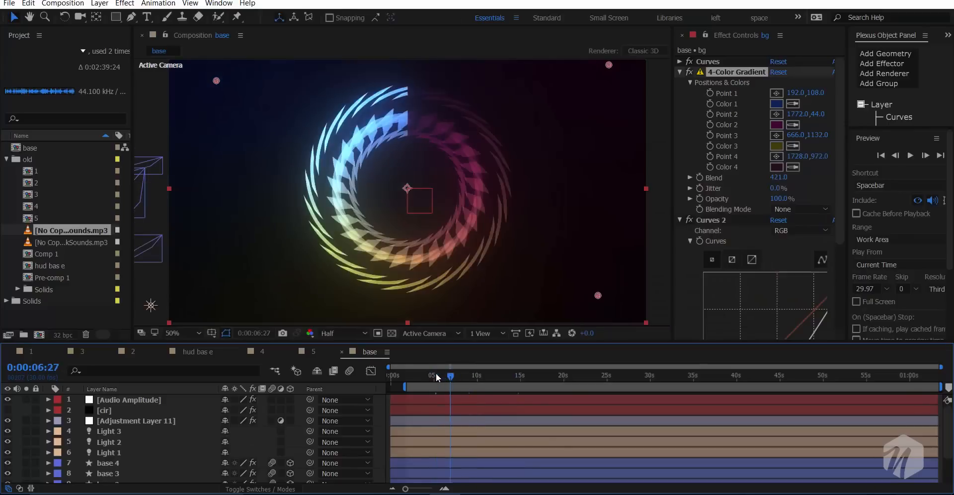
click(437, 378)
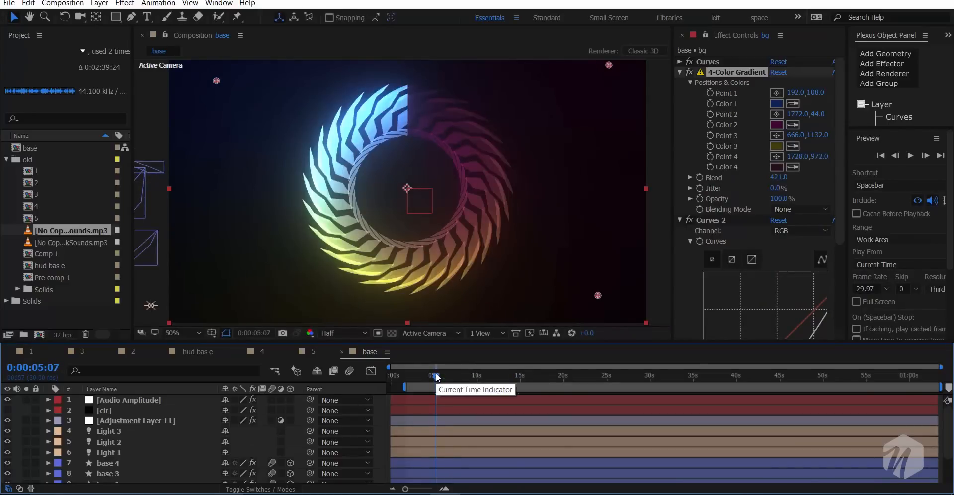
click(460, 383)
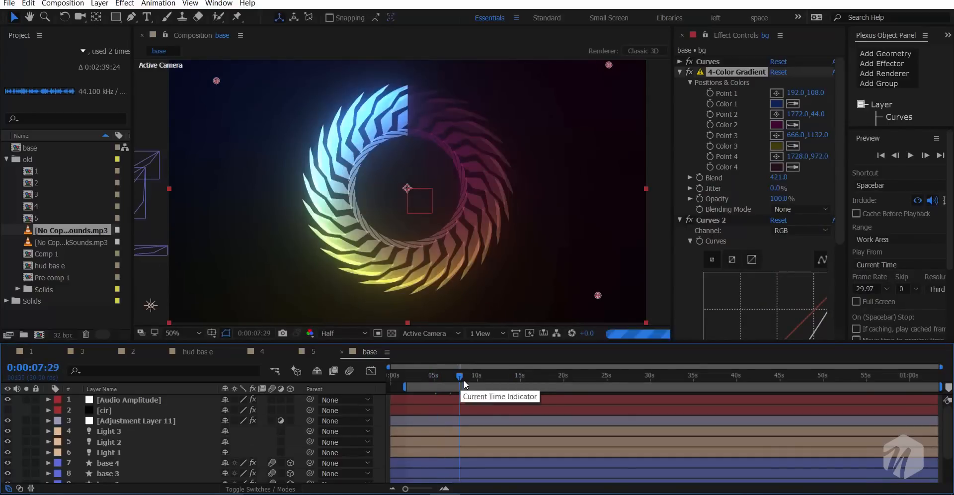
click(503, 379)
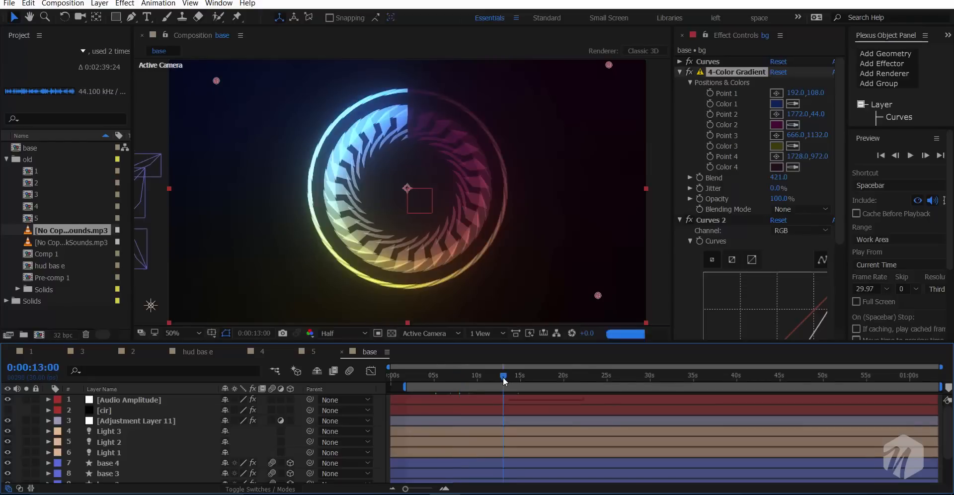
click(526, 380)
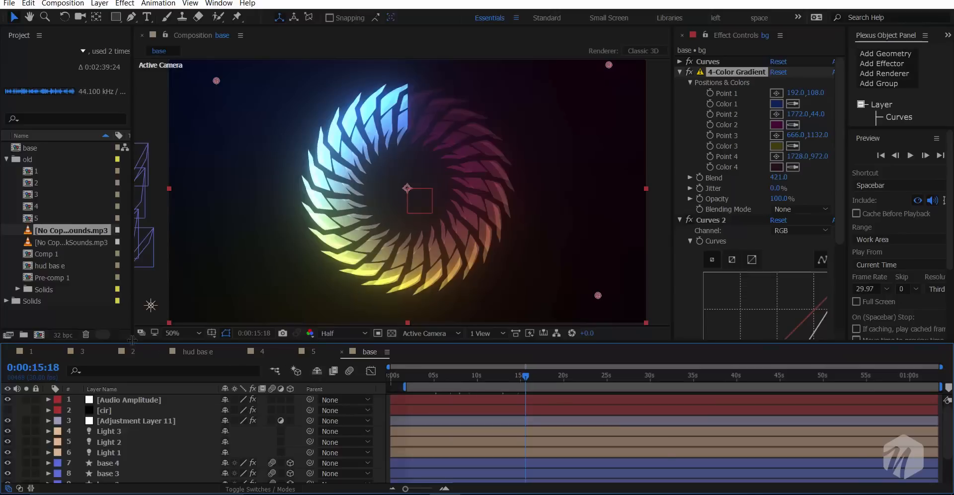
- Switch the enlarged composition preview to Full resolution and hide the layer controls to inspect the clean artwork
drag(132, 341, 132, 365)
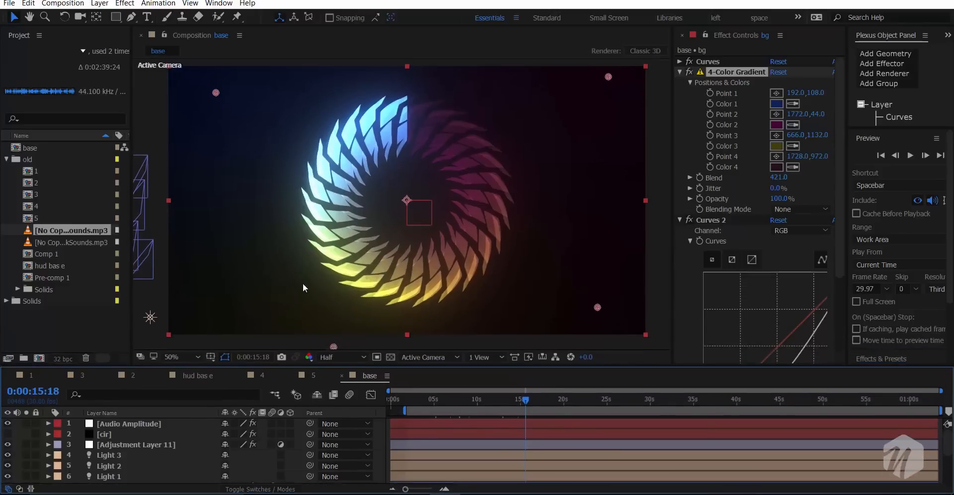
scroll(369, 224, up, 2)
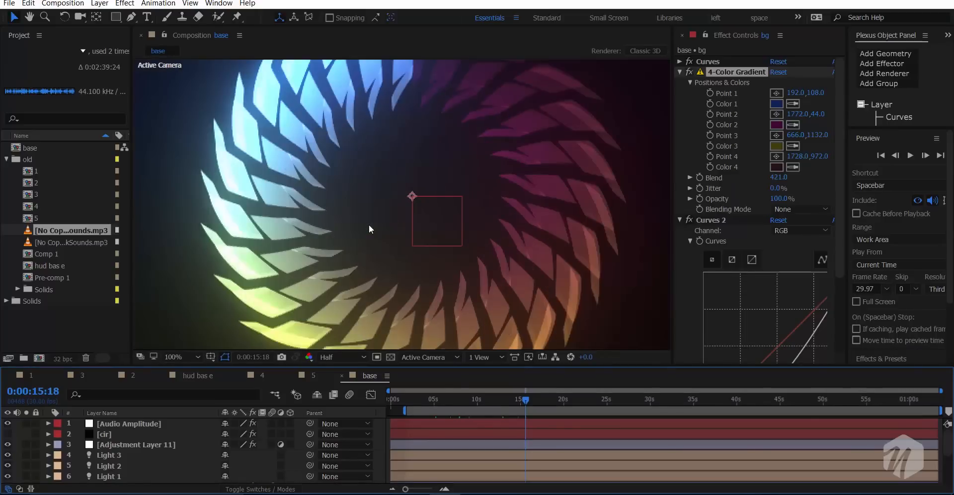
scroll(368, 225, down, 3)
scroll(369, 225, up, 1)
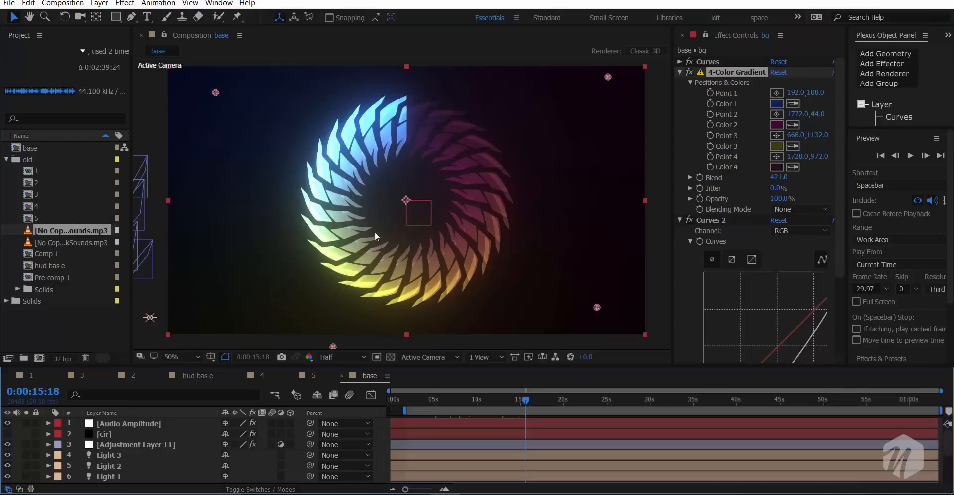
click(327, 357)
click(328, 383)
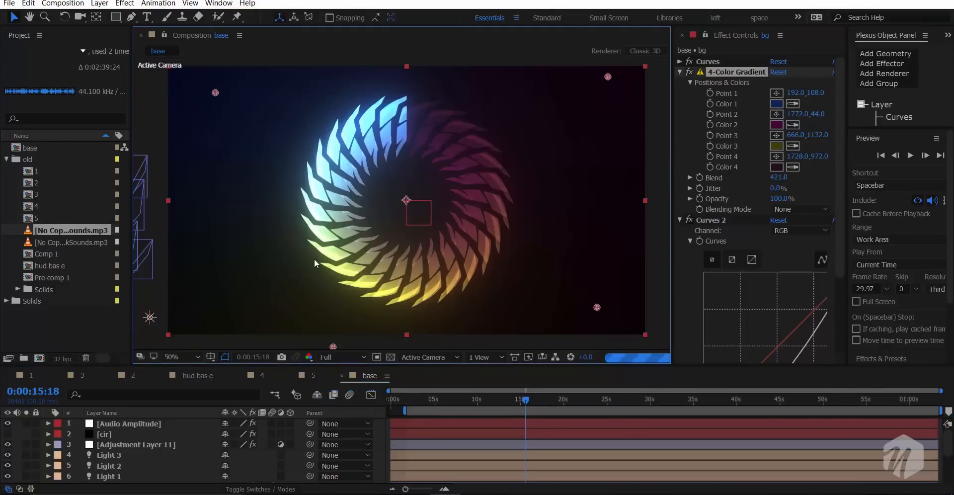
key(ctrl+shift+h)
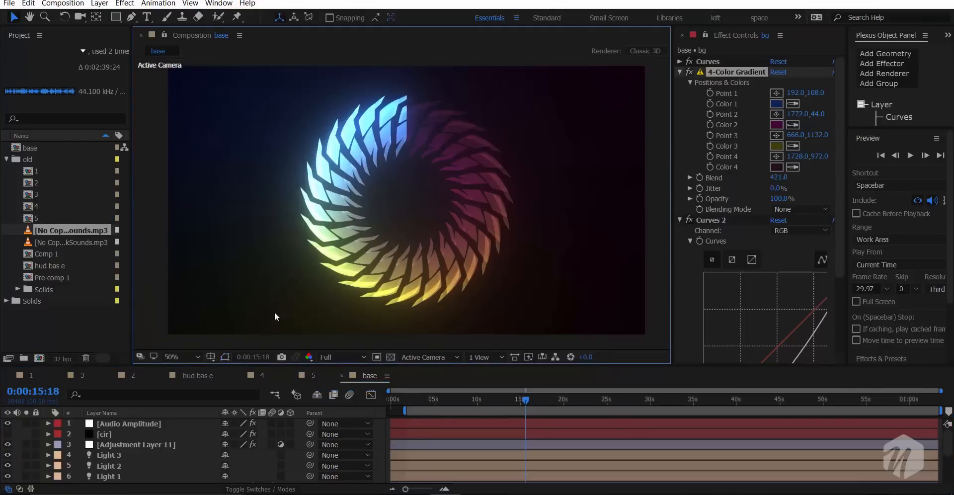
scroll(306, 261, up, 1)
scroll(306, 260, down, 1)
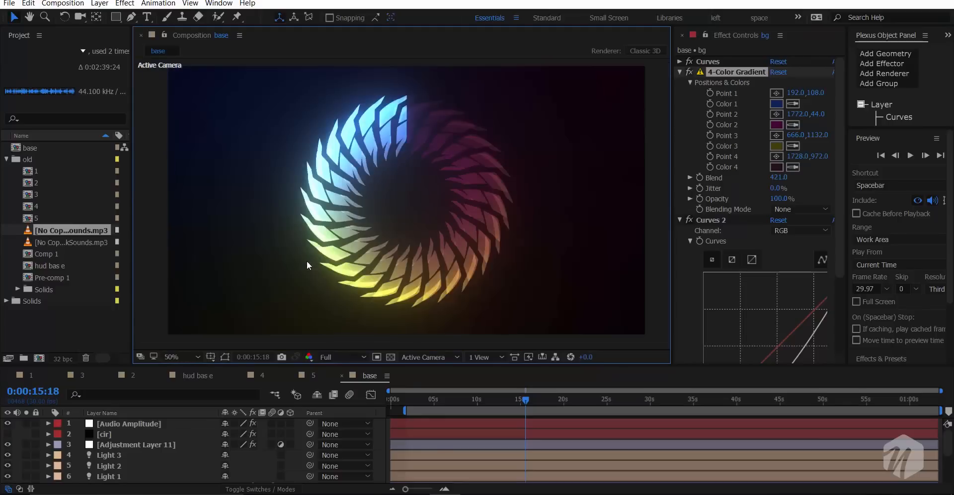